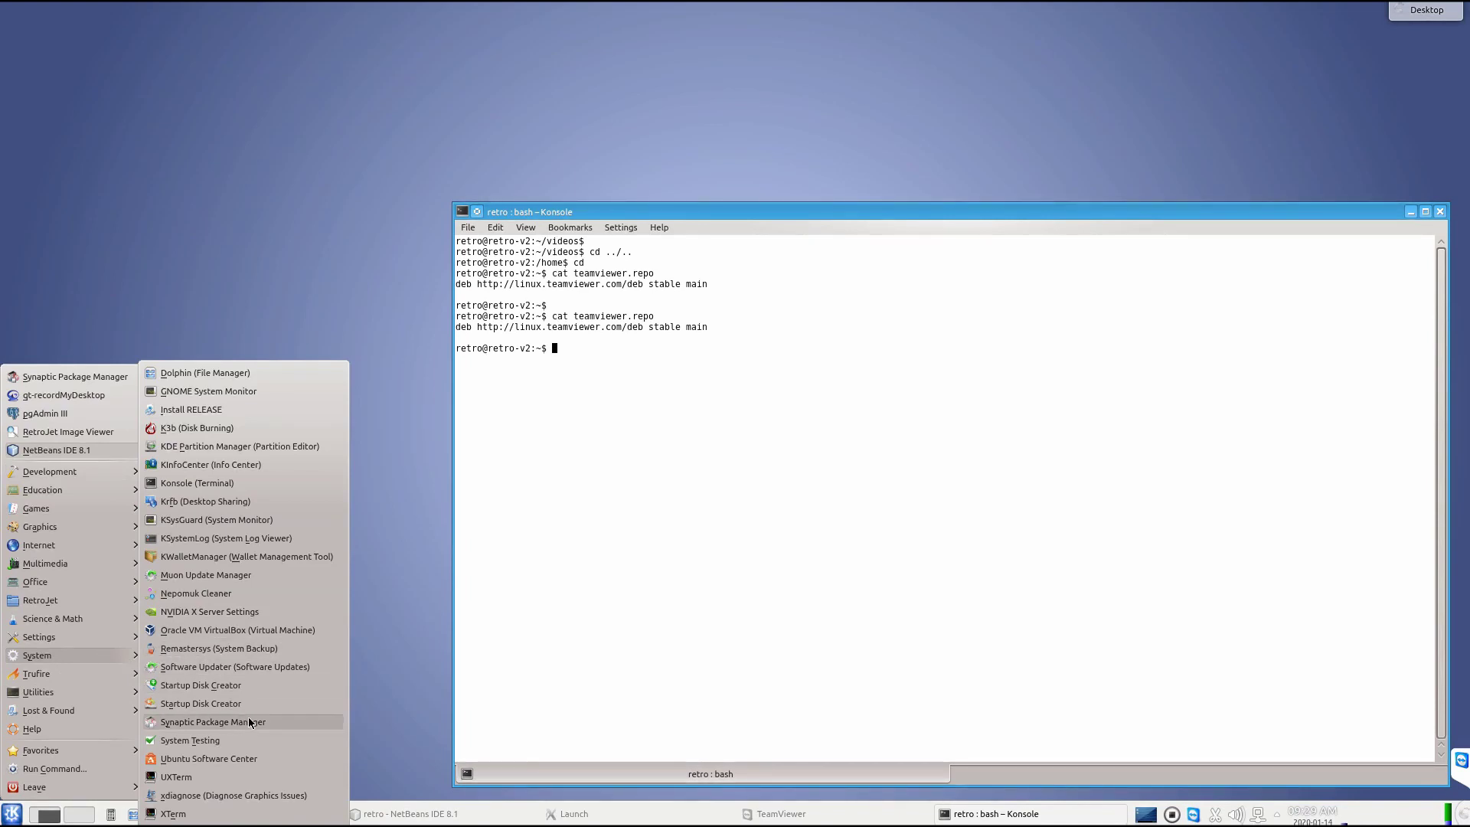
Launch Synaptic Package Manager and authenticate with the administrator password.
{"action": "left_click", "coordinate": [279, 721]}
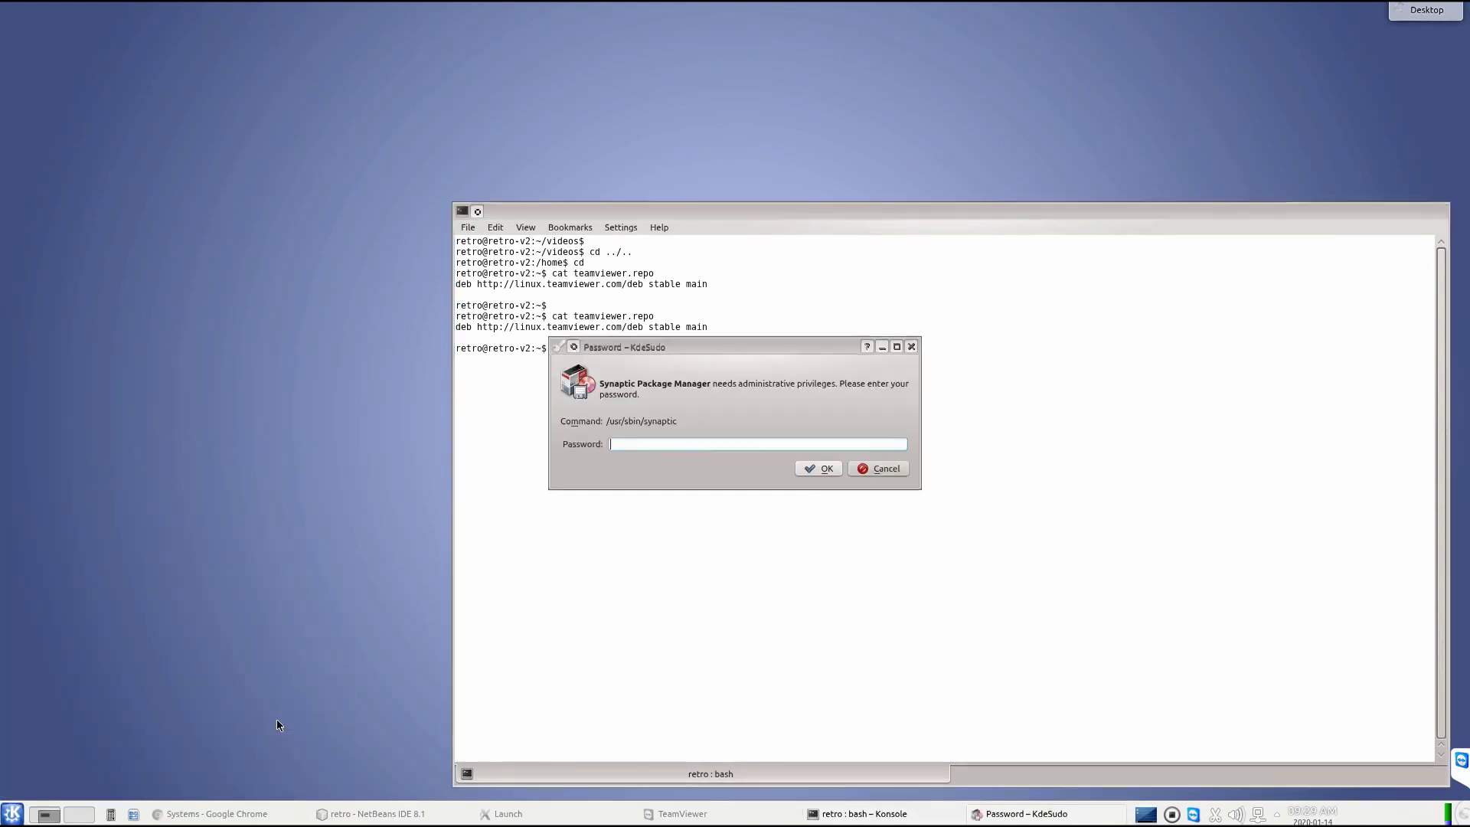
{"action": "type", "text": "*******"}
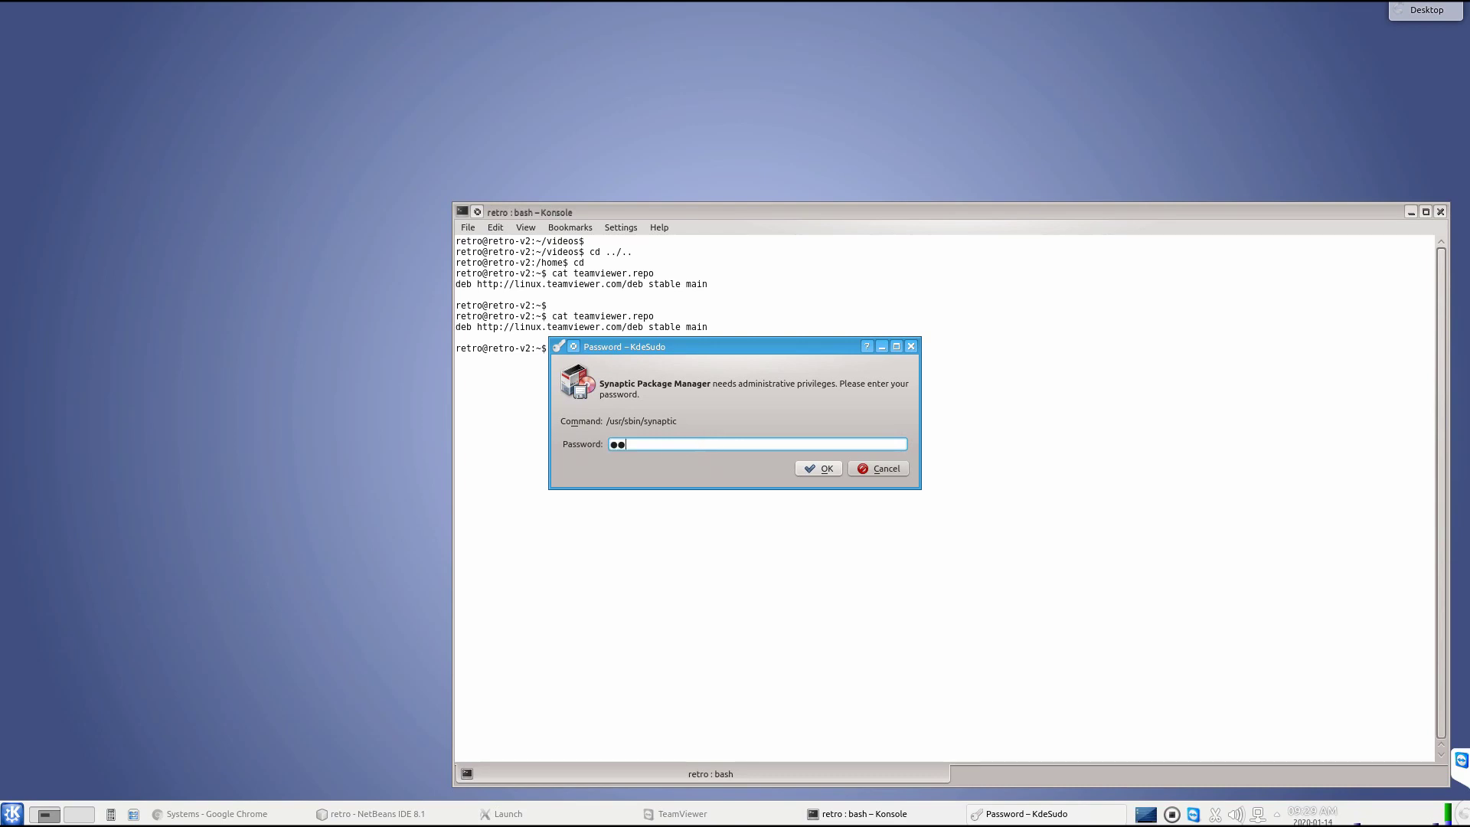
{"action": "key", "text": "Return"}
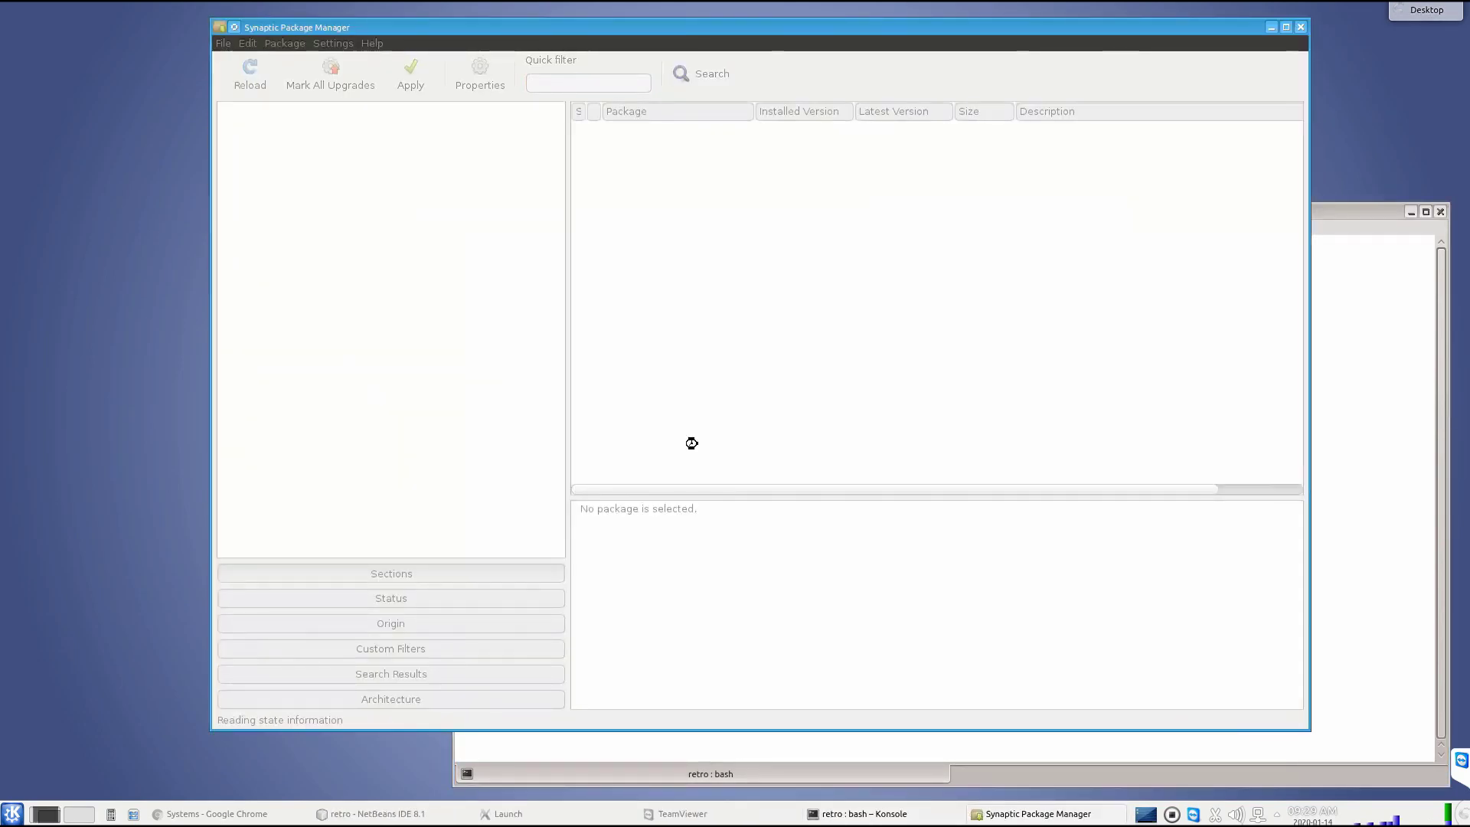
Mark all available package upgrades, reviewing and accepting the additional required changes.
{"action": "left_click", "coordinate": [340, 89]}
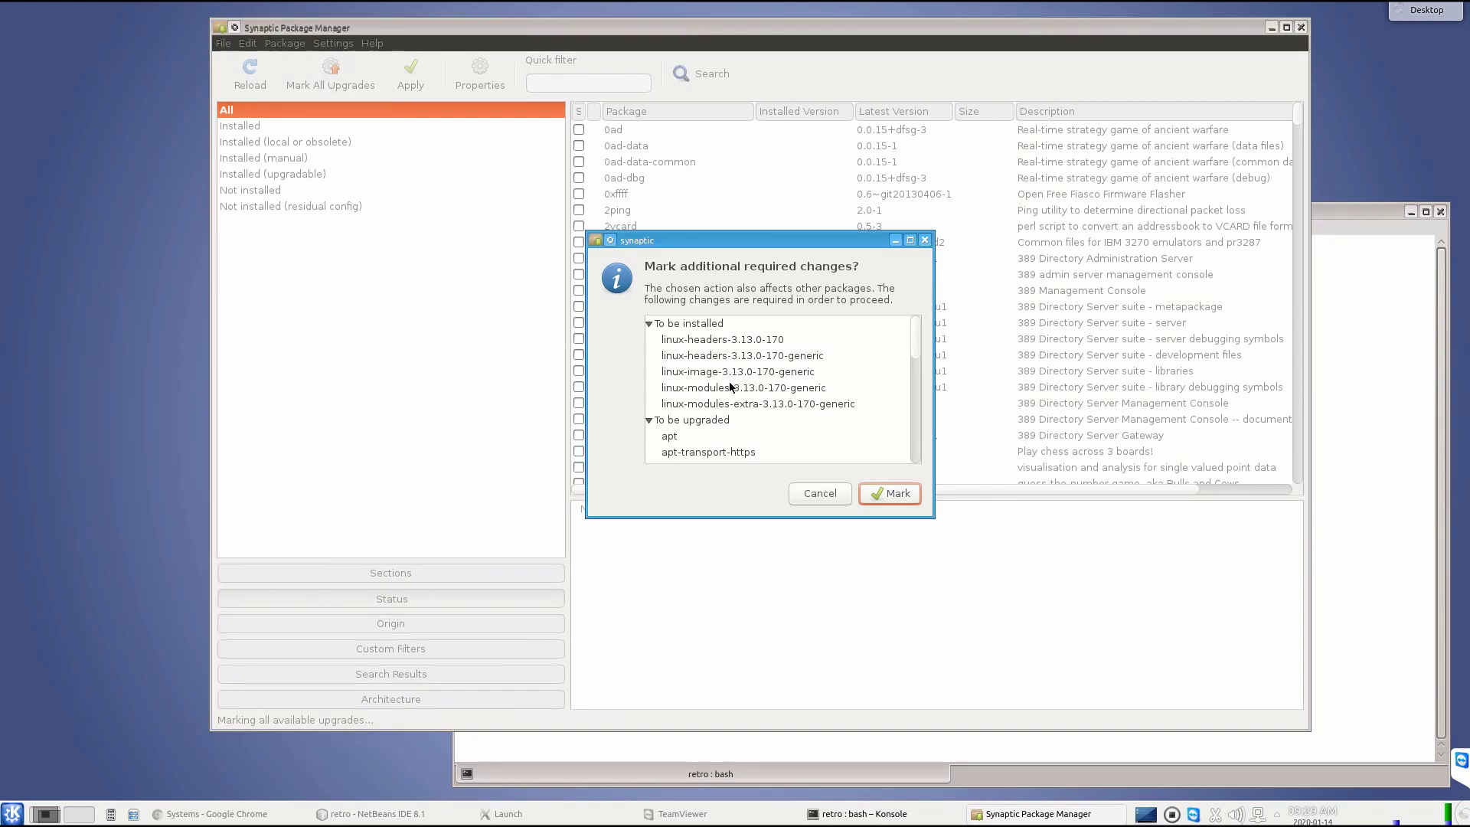
{"action": "scroll", "coordinate": [736, 386], "scroll_direction": "down", "scroll_amount": 5}
{"action": "scroll", "coordinate": [741, 388], "scroll_direction": "down", "scroll_amount": 4}
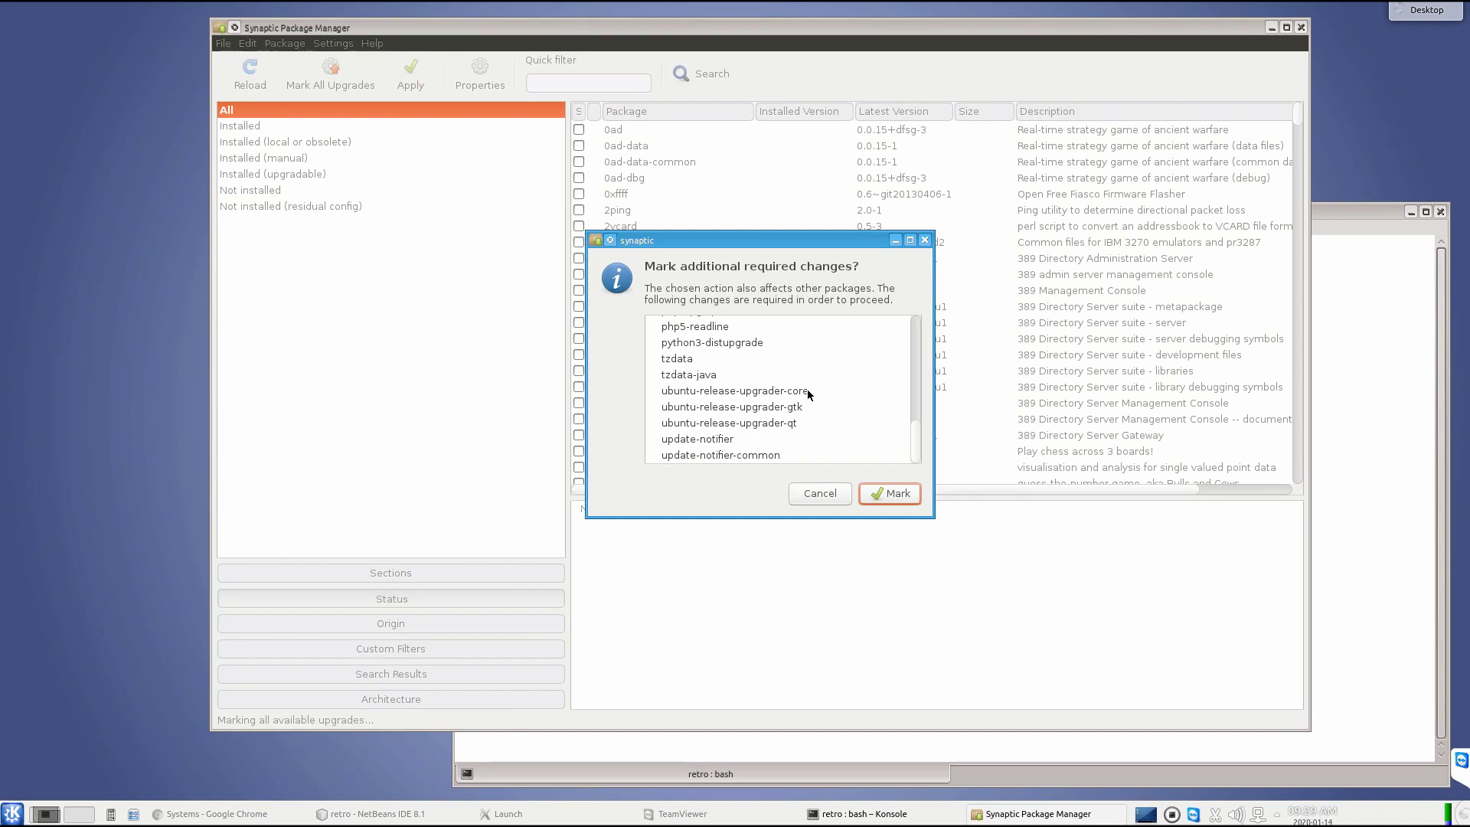
{"action": "scroll", "coordinate": [807, 389], "scroll_direction": "up", "scroll_amount": 9}
{"action": "left_click", "coordinate": [904, 488]}
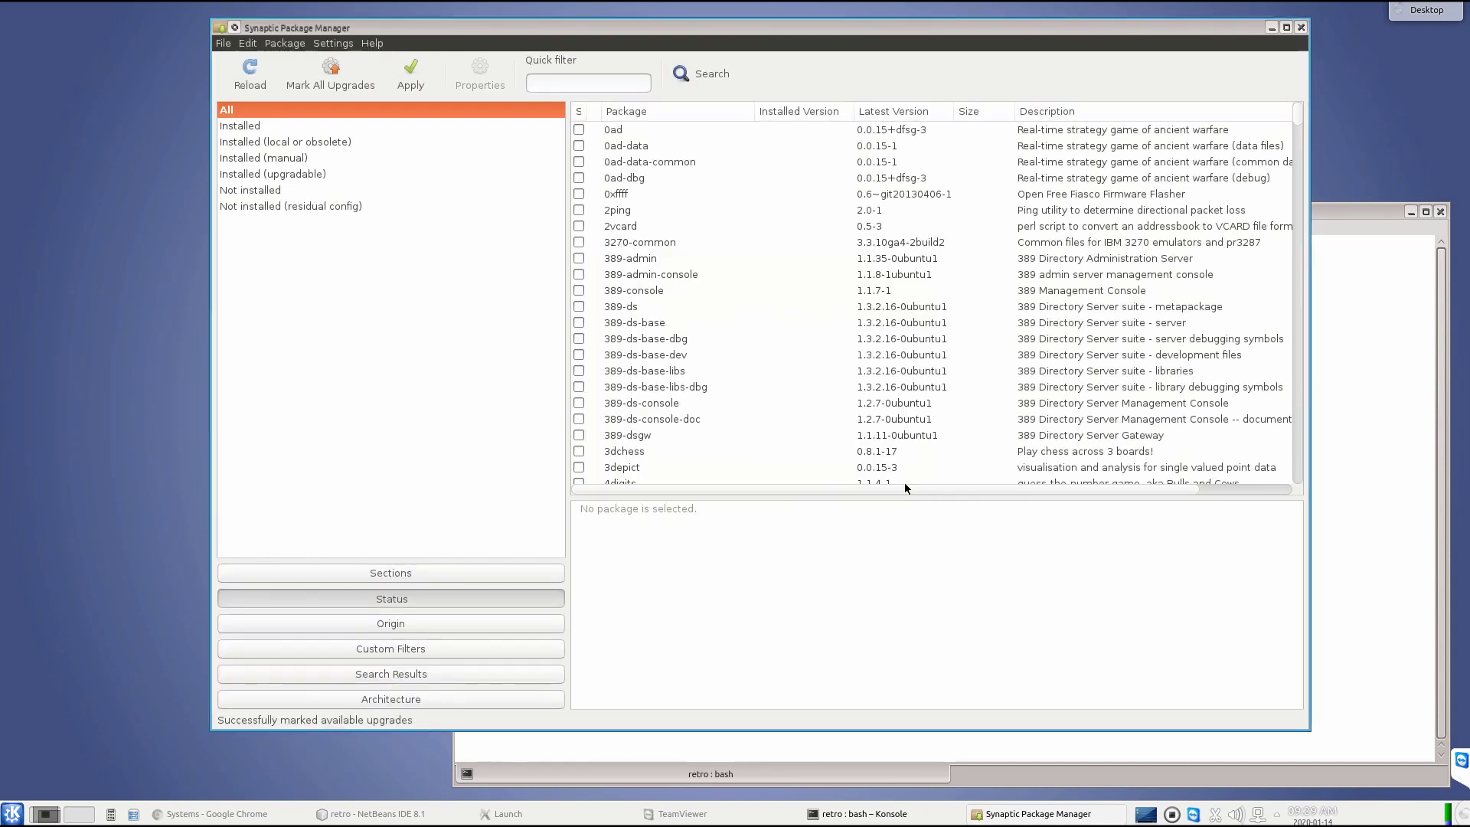
Apply the marked upgrades and expand the installation details to follow the progress.
{"action": "left_click", "coordinate": [411, 74]}
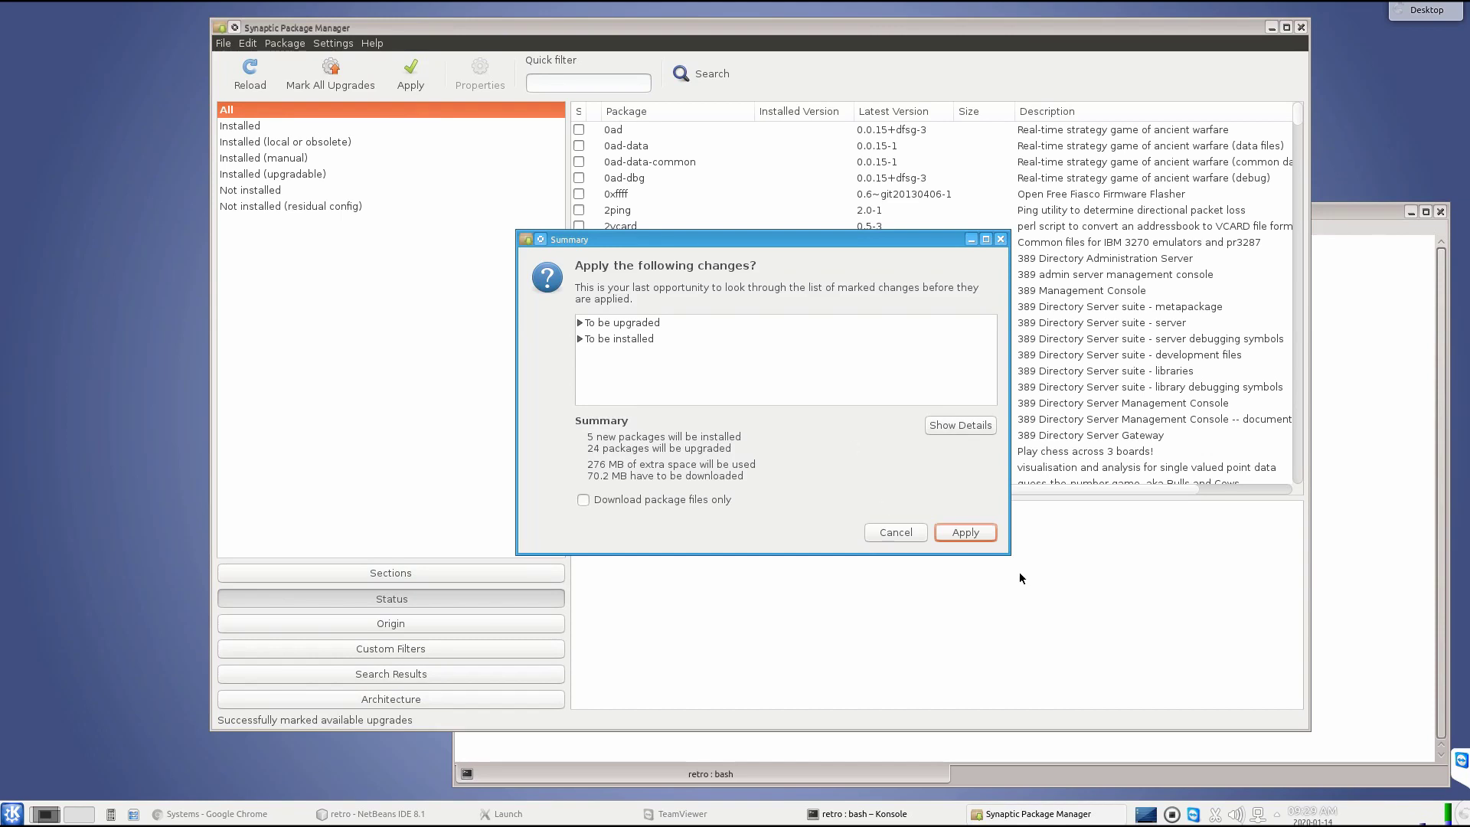
{"action": "left_click", "coordinate": [966, 532]}
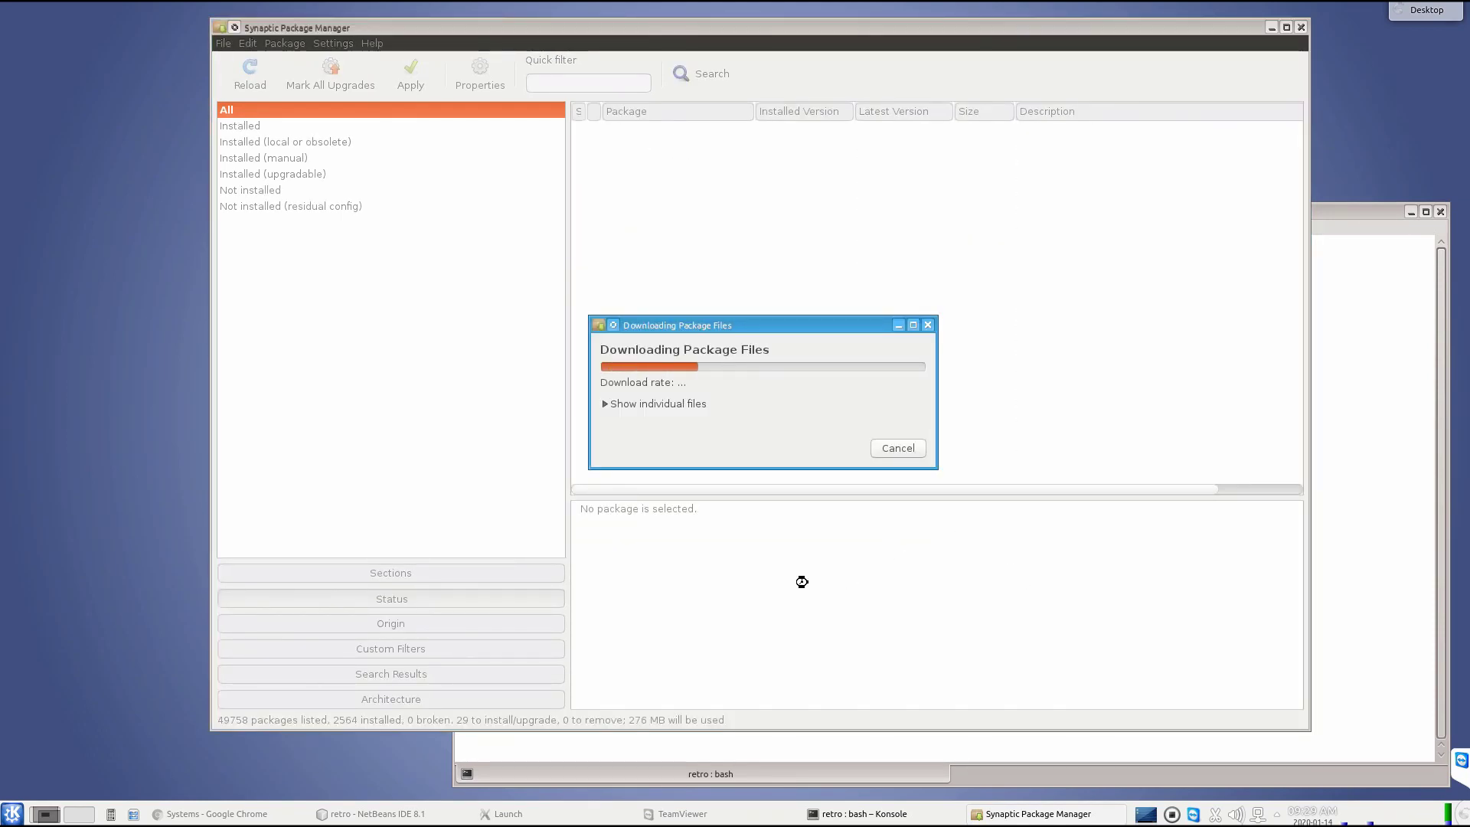
{"action": "left_click", "coordinate": [607, 405]}
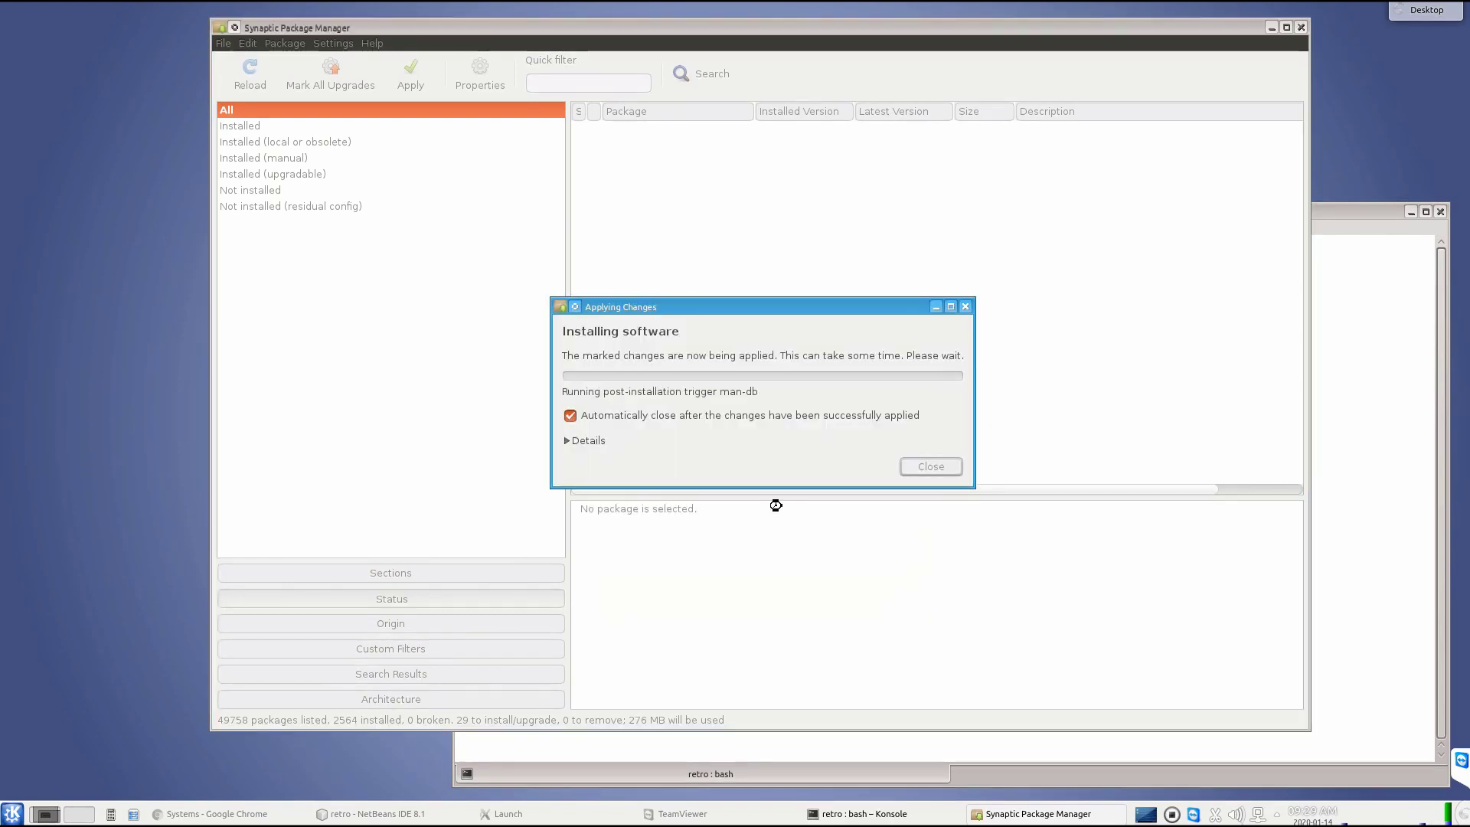
{"action": "left_click", "coordinate": [563, 439]}
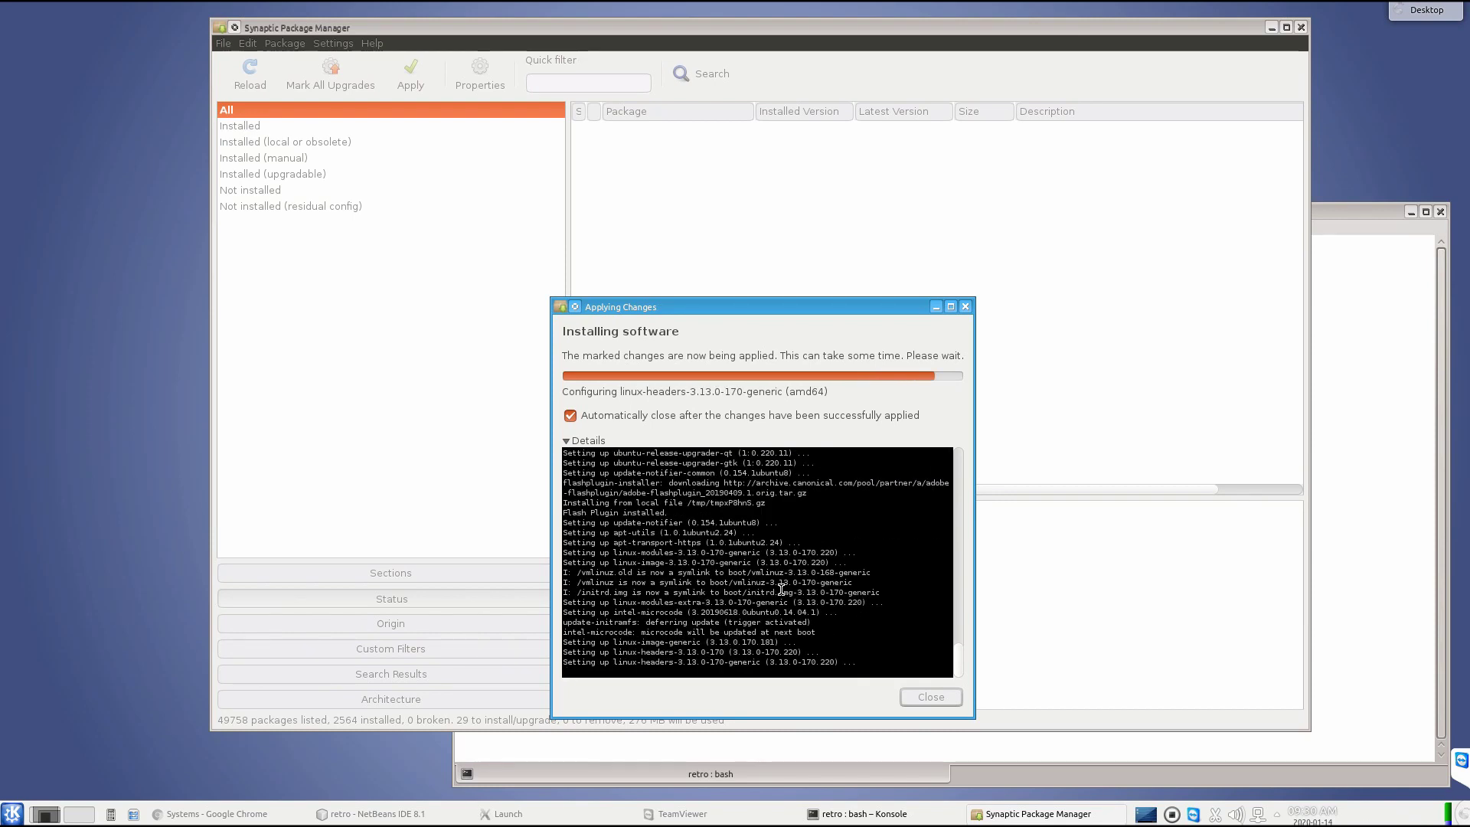
{"action": "left_click_drag", "start_coordinate": [813, 306], "coordinate": [921, 211]}
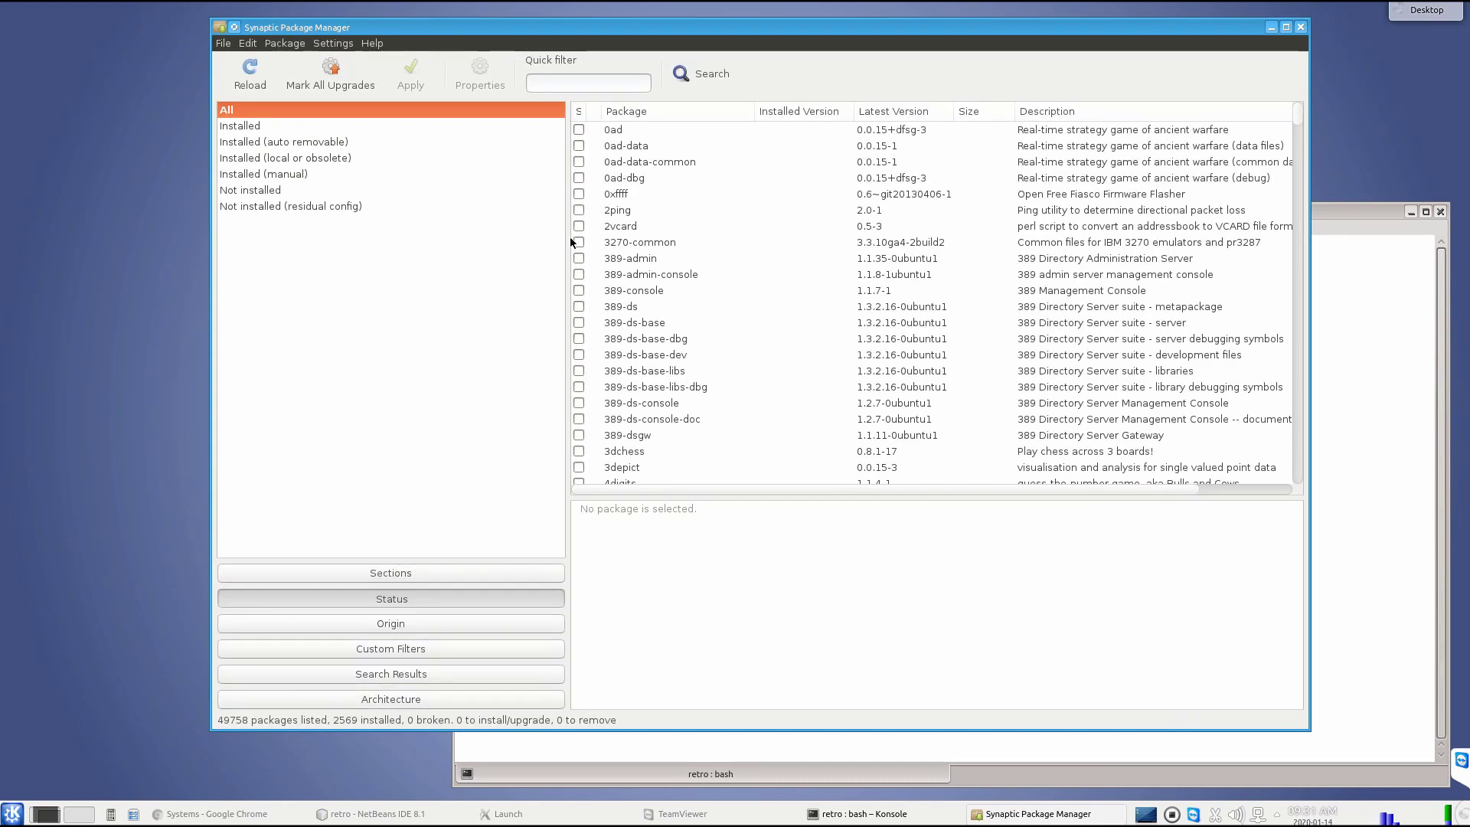
Switch to TeamViewer, check its version information, and minimise its window.
{"action": "left_click", "coordinate": [1195, 813]}
{"action": "left_click", "coordinate": [1195, 814]}
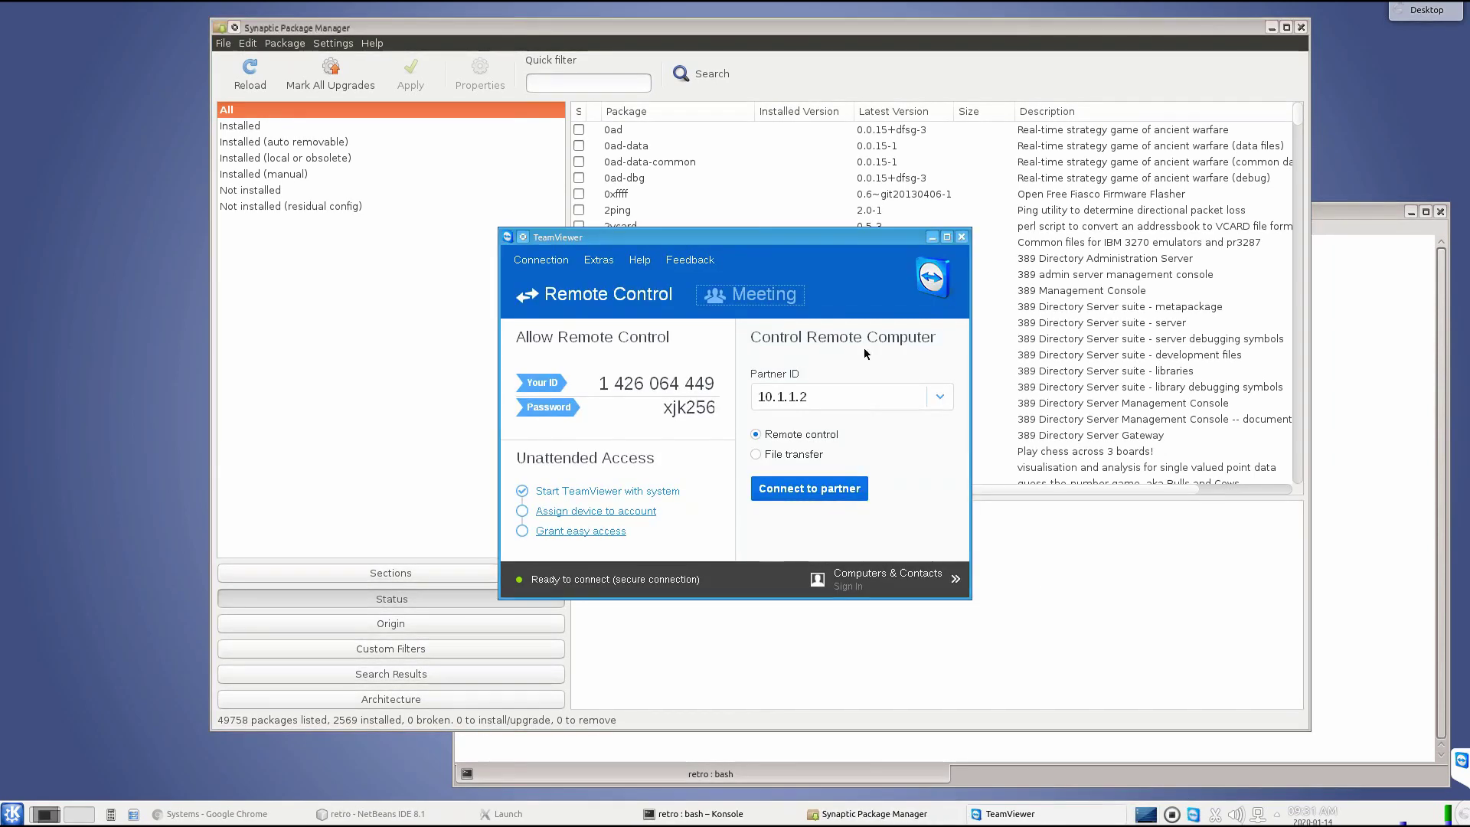
{"action": "left_click", "coordinate": [601, 262]}
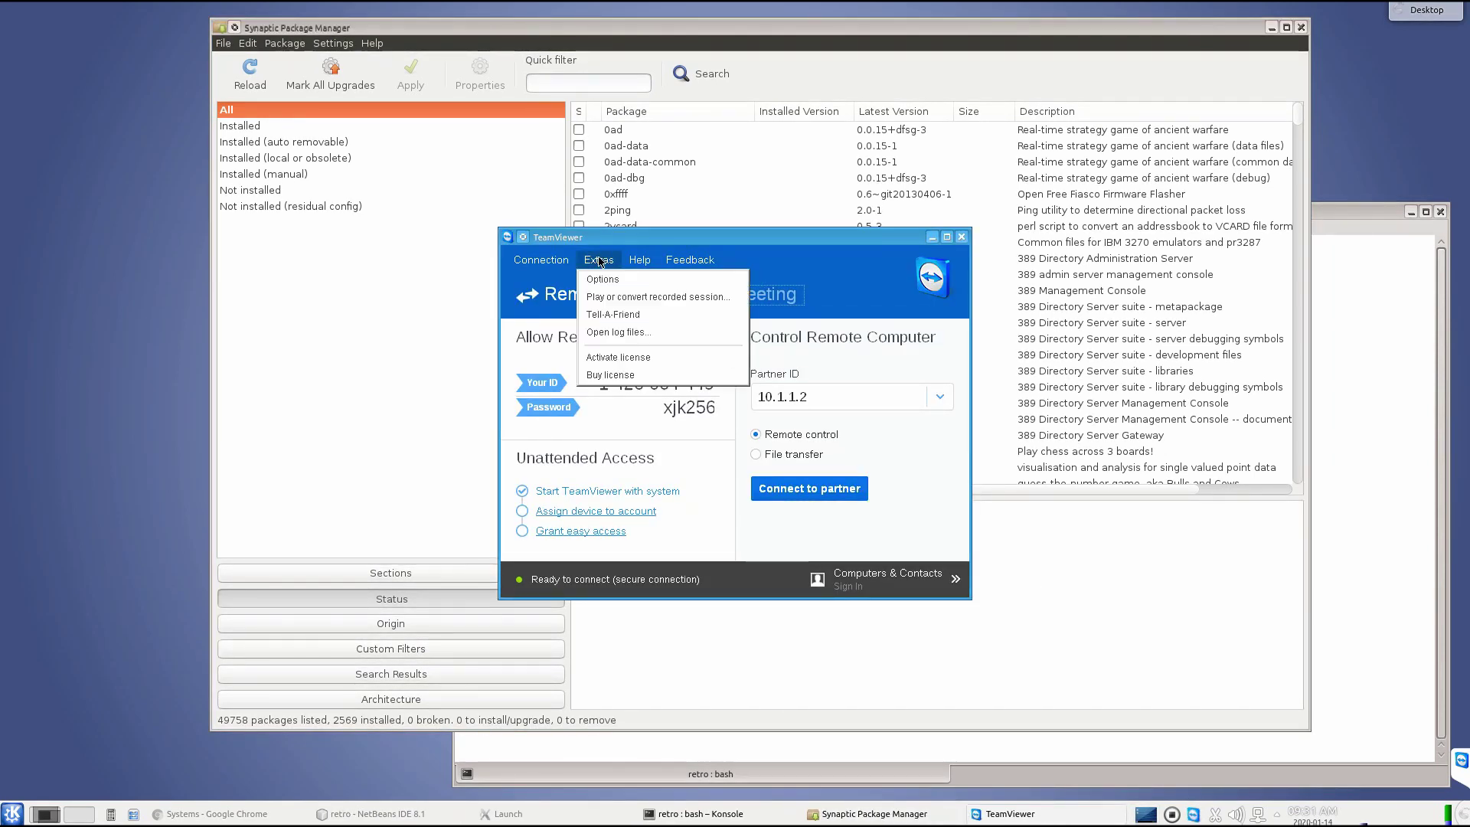
{"action": "mouse_move", "coordinate": [644, 262]}
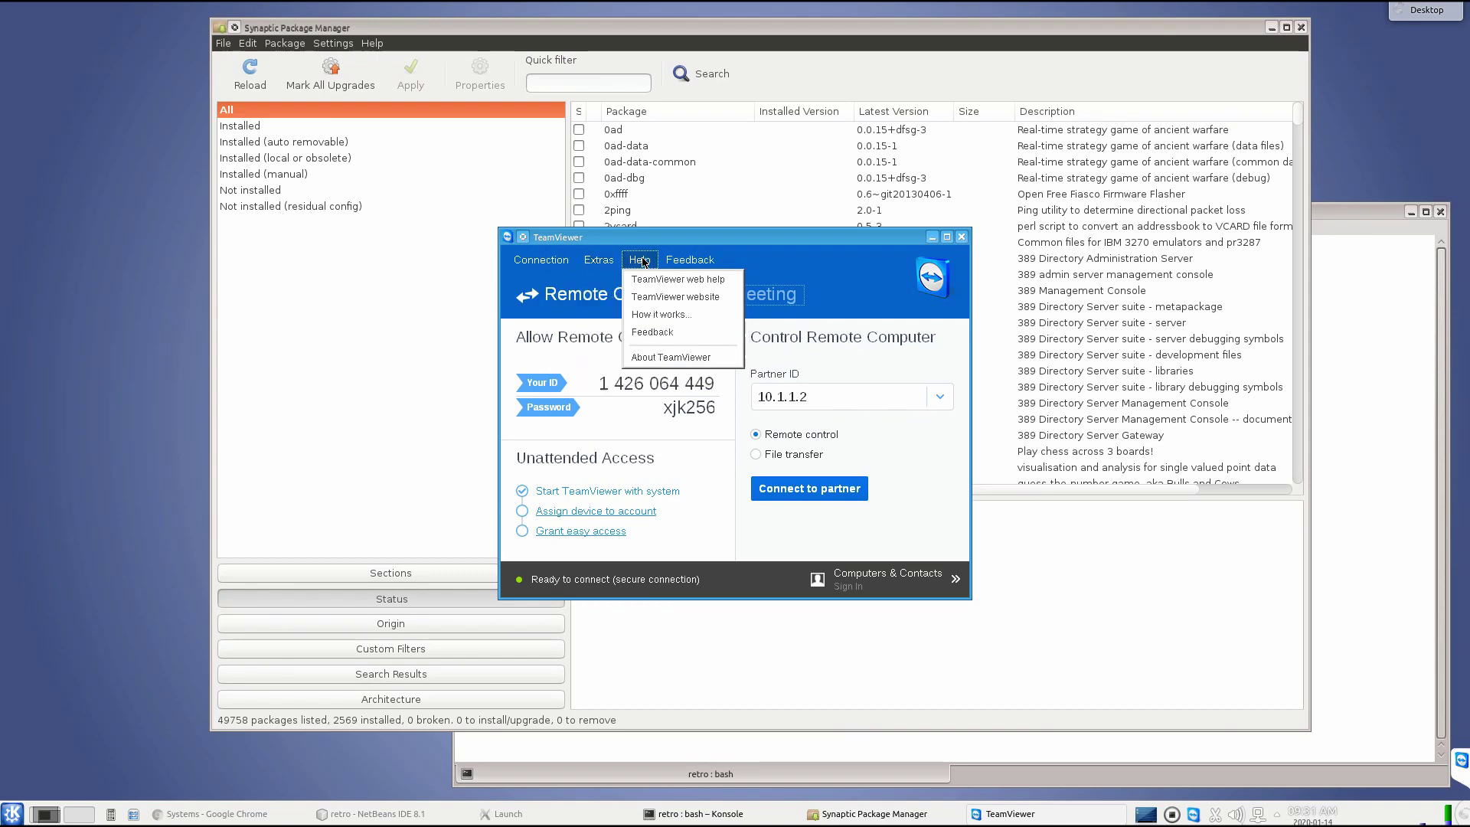
{"action": "left_click", "coordinate": [649, 357]}
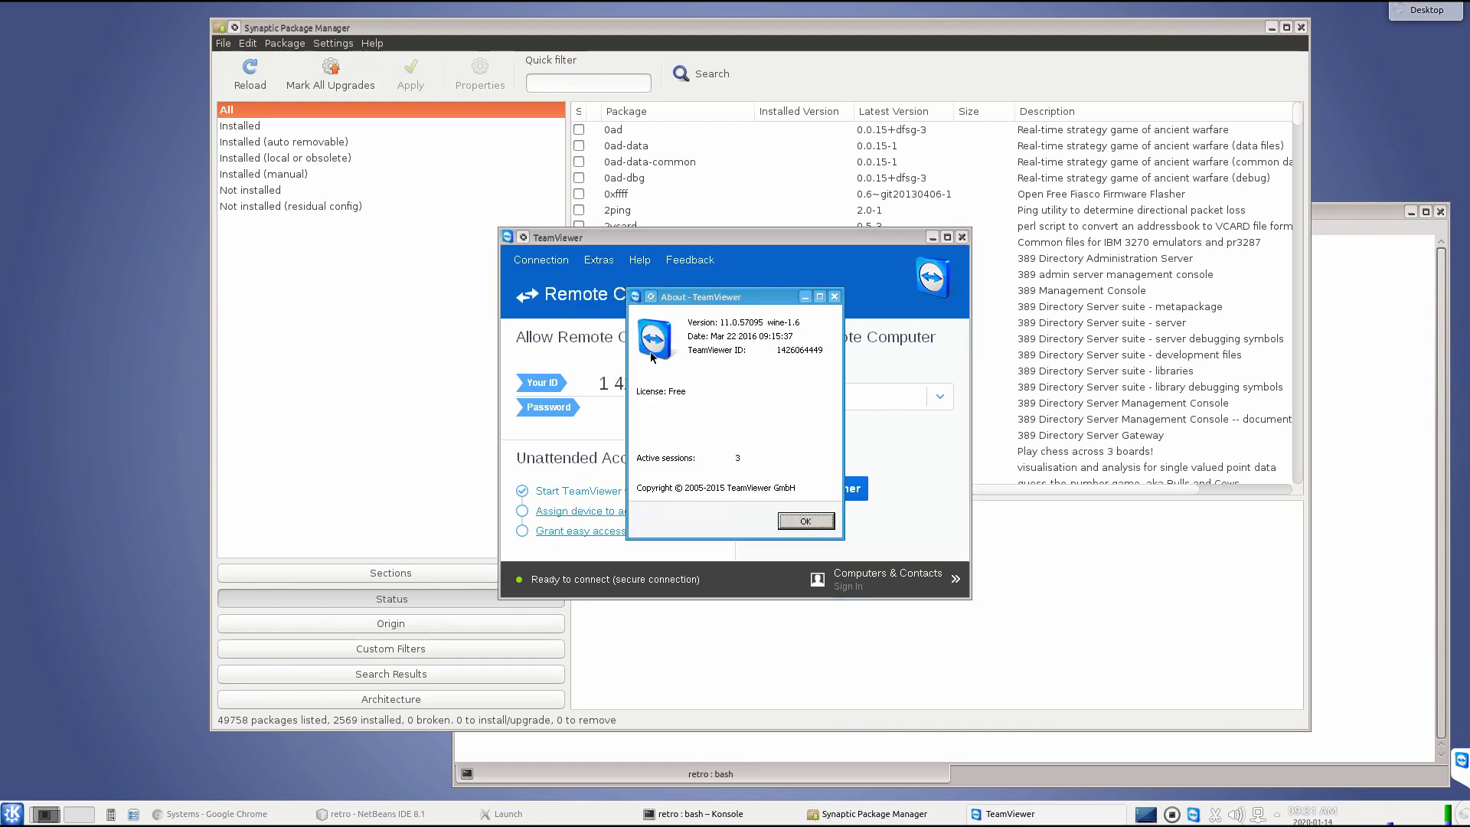
{"action": "left_click", "coordinate": [807, 520]}
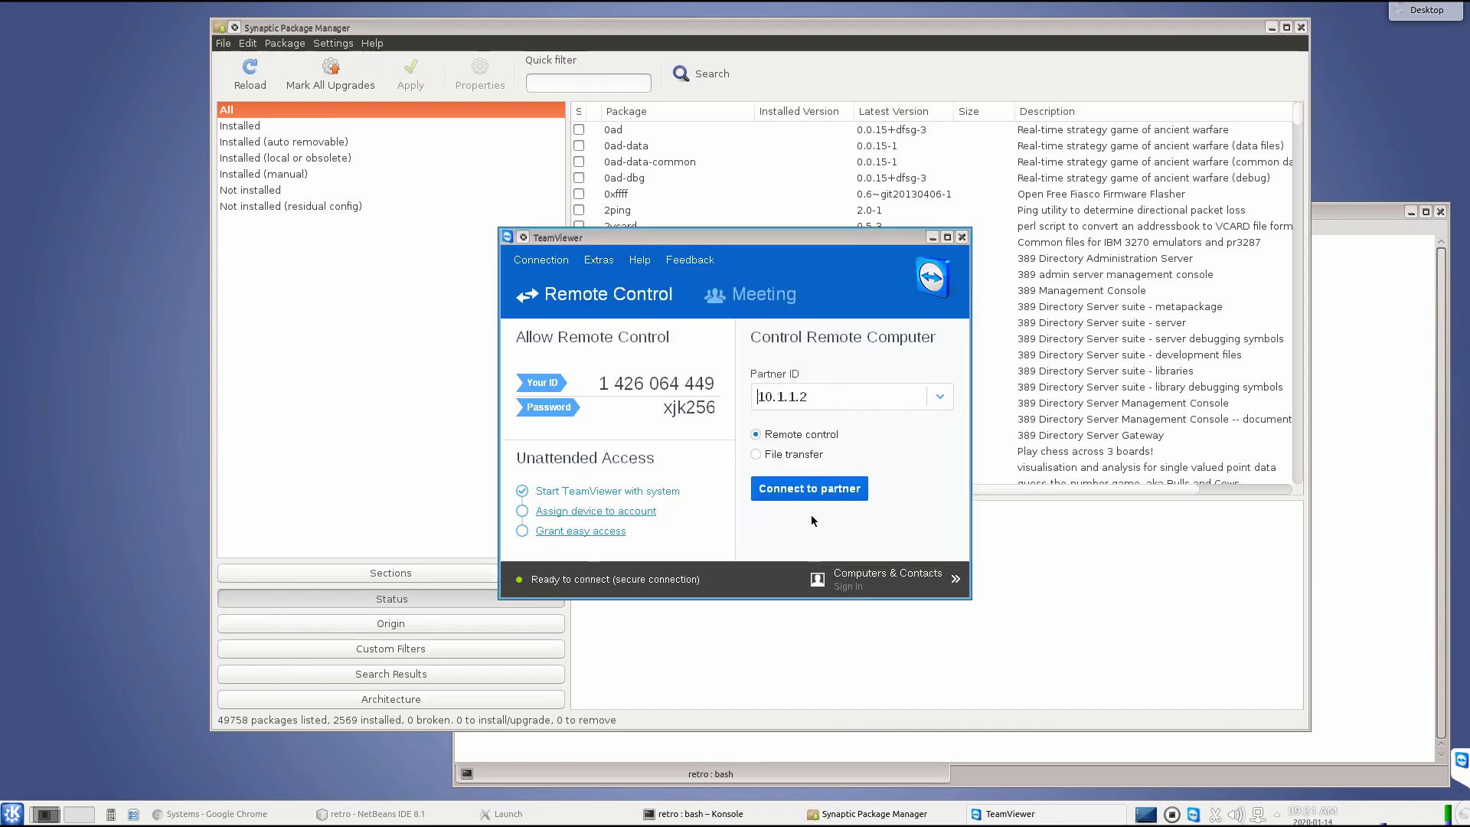
{"action": "left_click", "coordinate": [931, 237]}
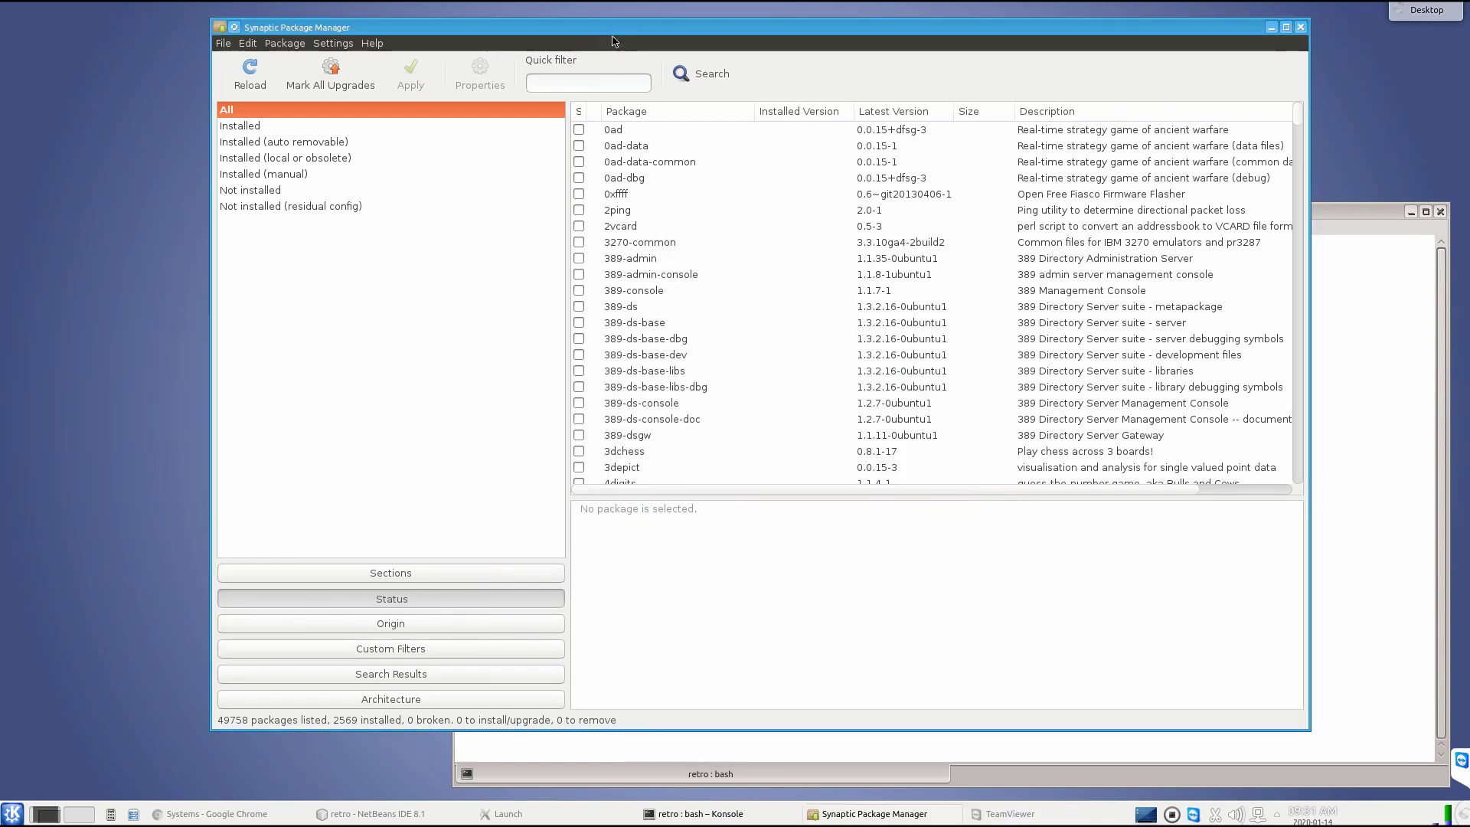
{"action": "left_click_drag", "start_coordinate": [607, 34], "coordinate": [465, 17]}
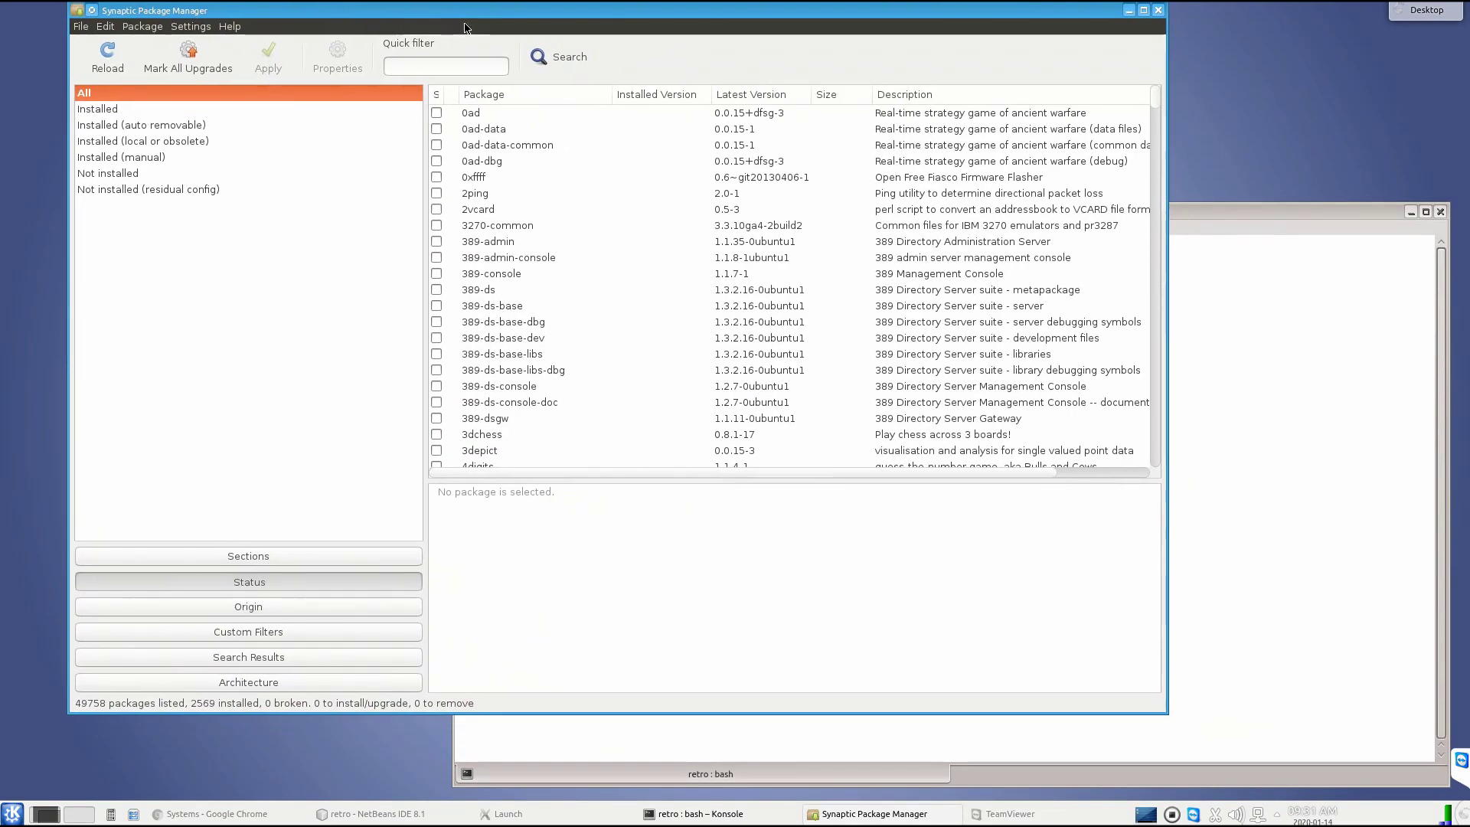
{"action": "left_click", "coordinate": [190, 26]}
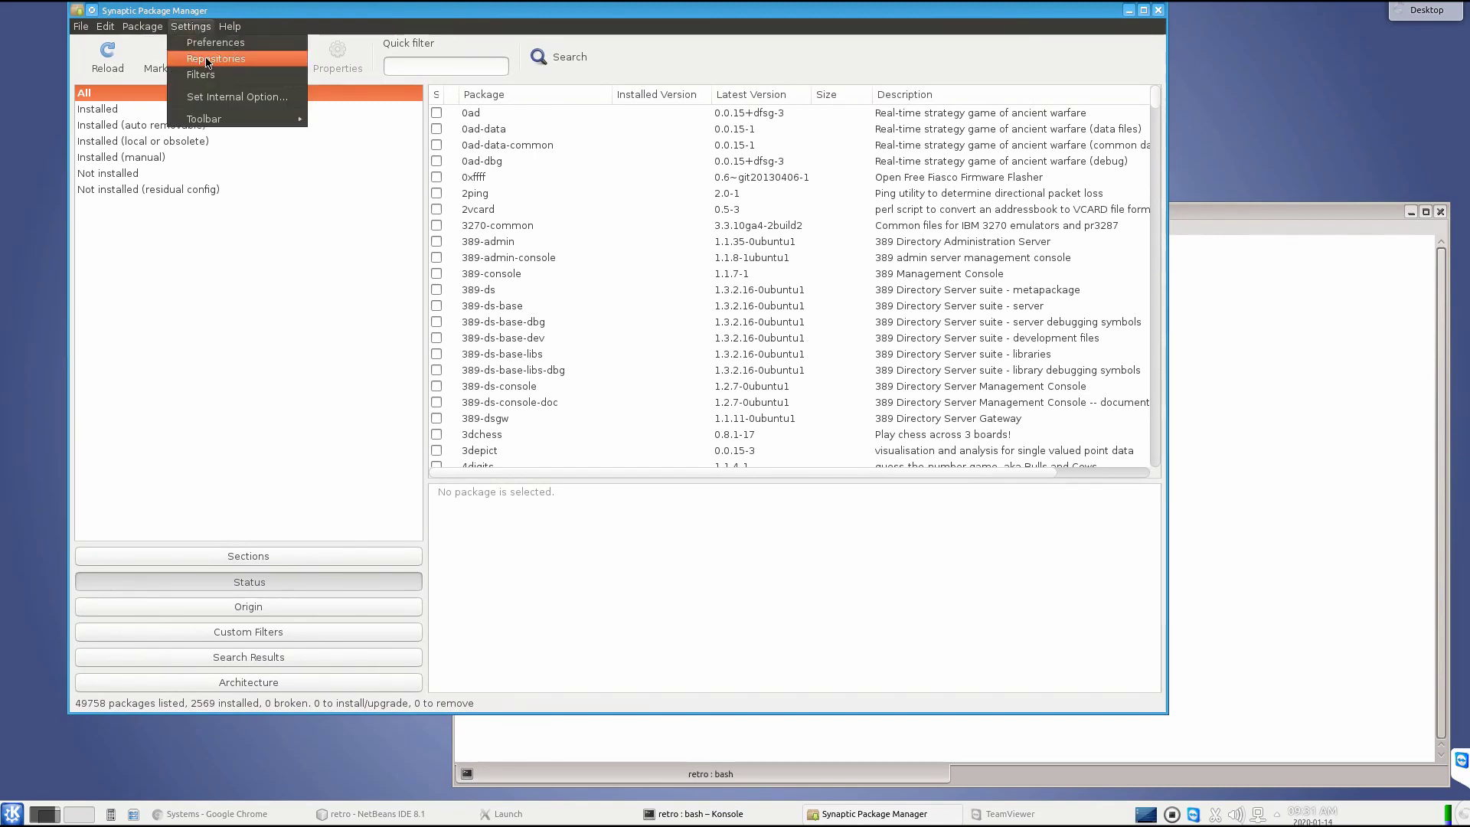
{"action": "left_click", "coordinate": [200, 58]}
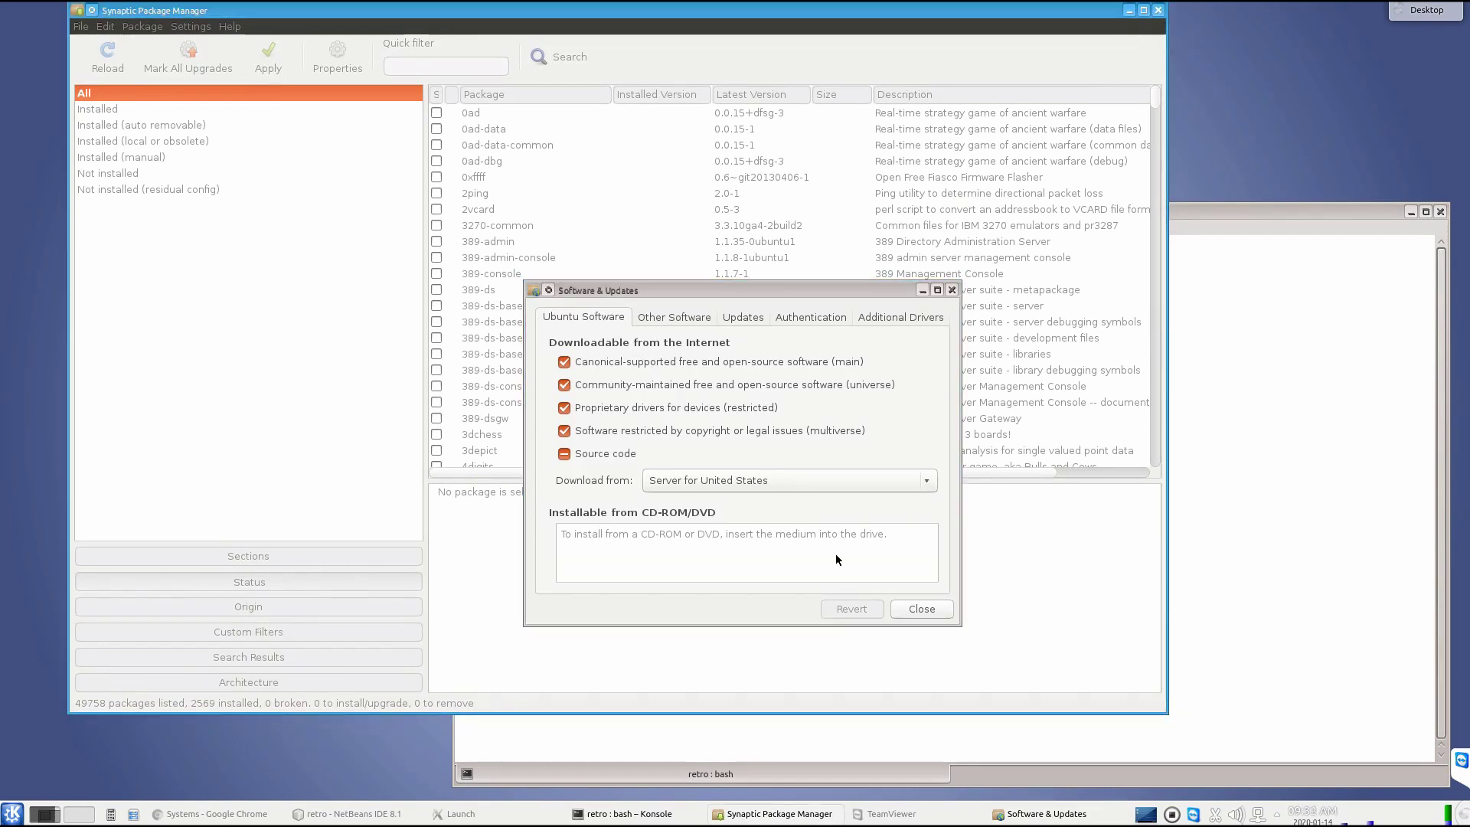
{"action": "left_click", "coordinate": [917, 613]}
Open Synaptic's repository settings and start adding a new source under Other Software.
{"action": "left_click", "coordinate": [201, 26]}
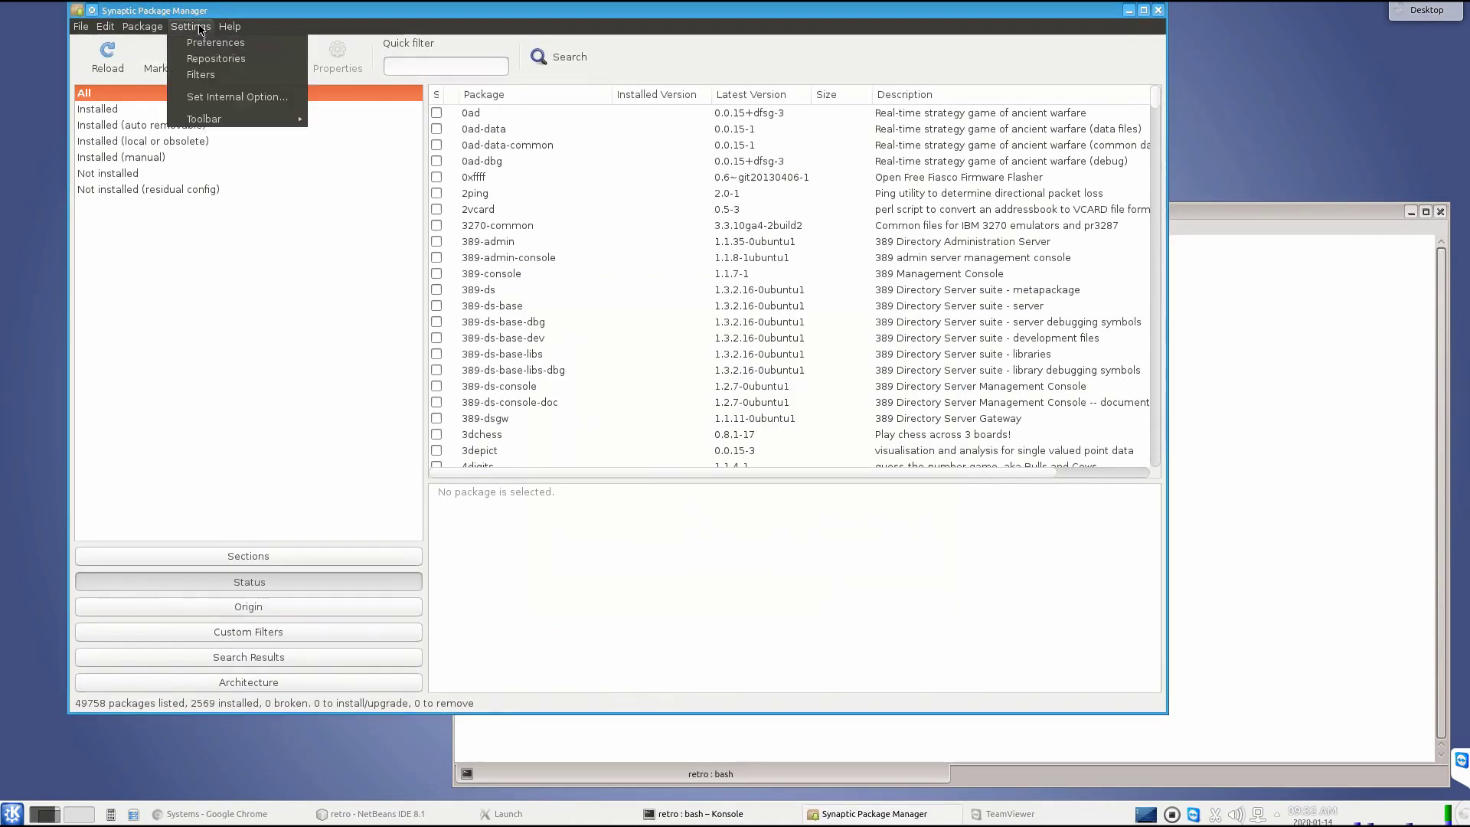
{"action": "left_click", "coordinate": [208, 59]}
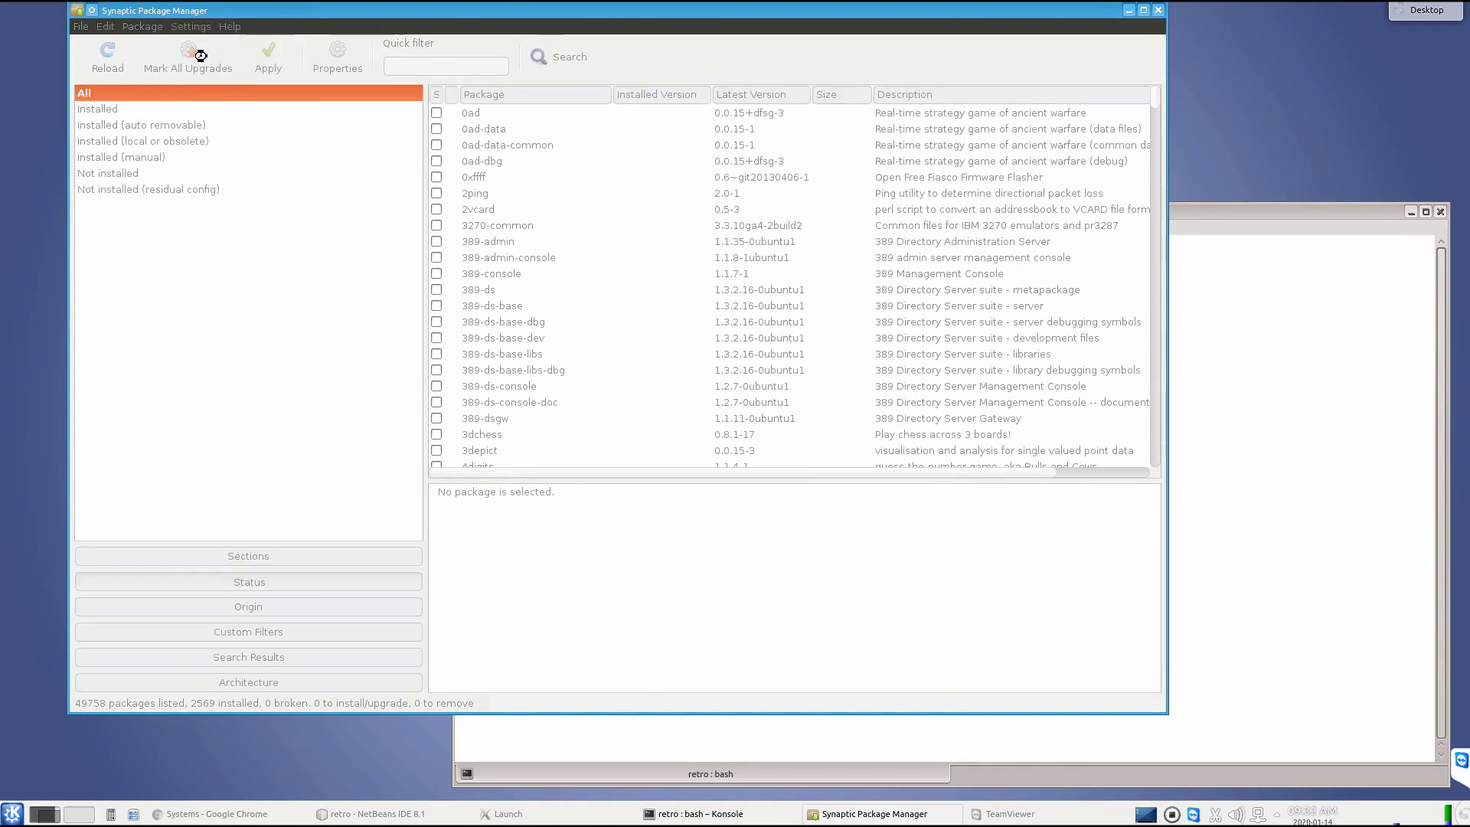
{"action": "left_click", "coordinate": [666, 317]}
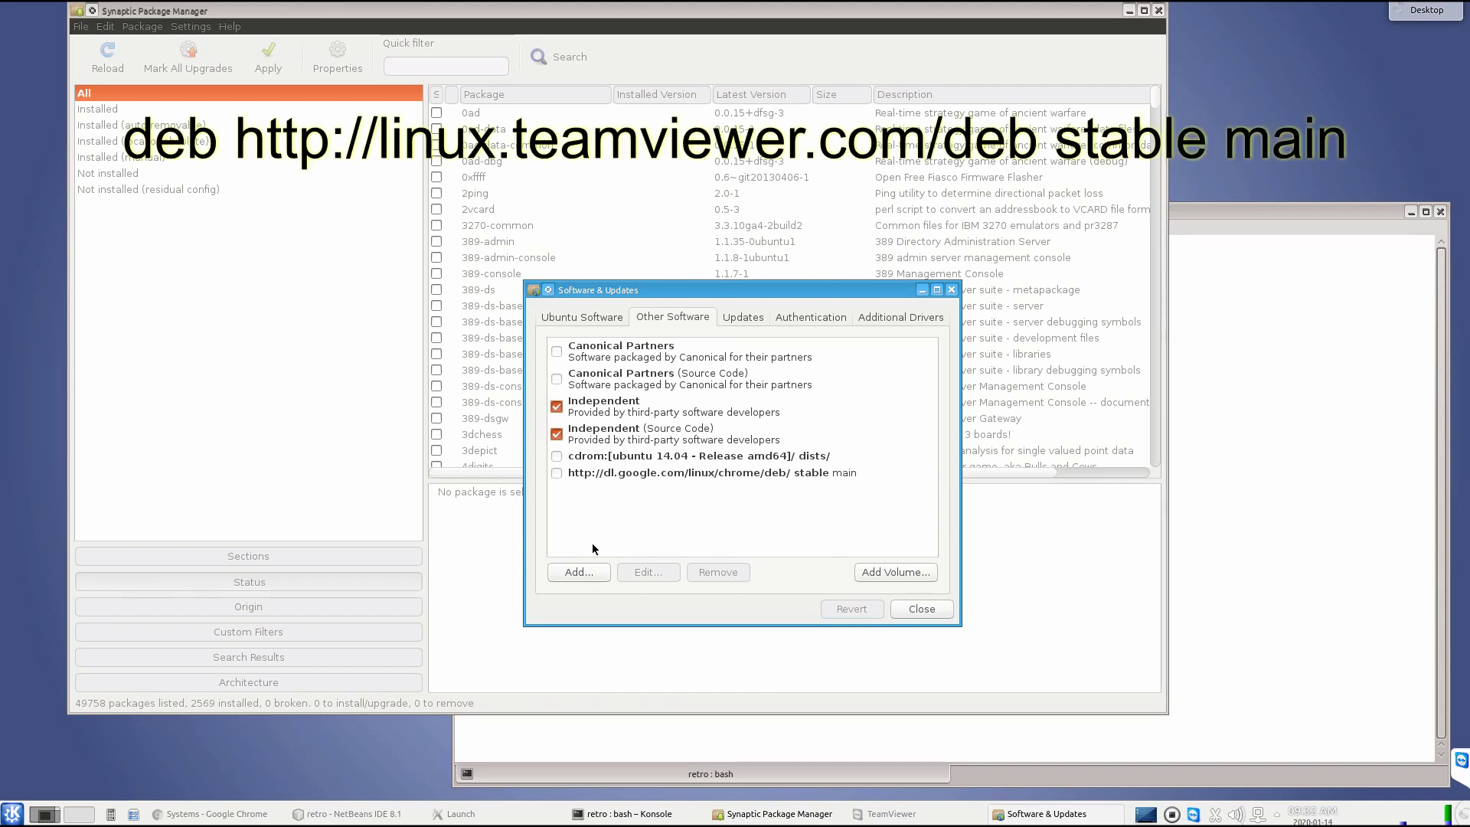
{"action": "left_click", "coordinate": [582, 570]}
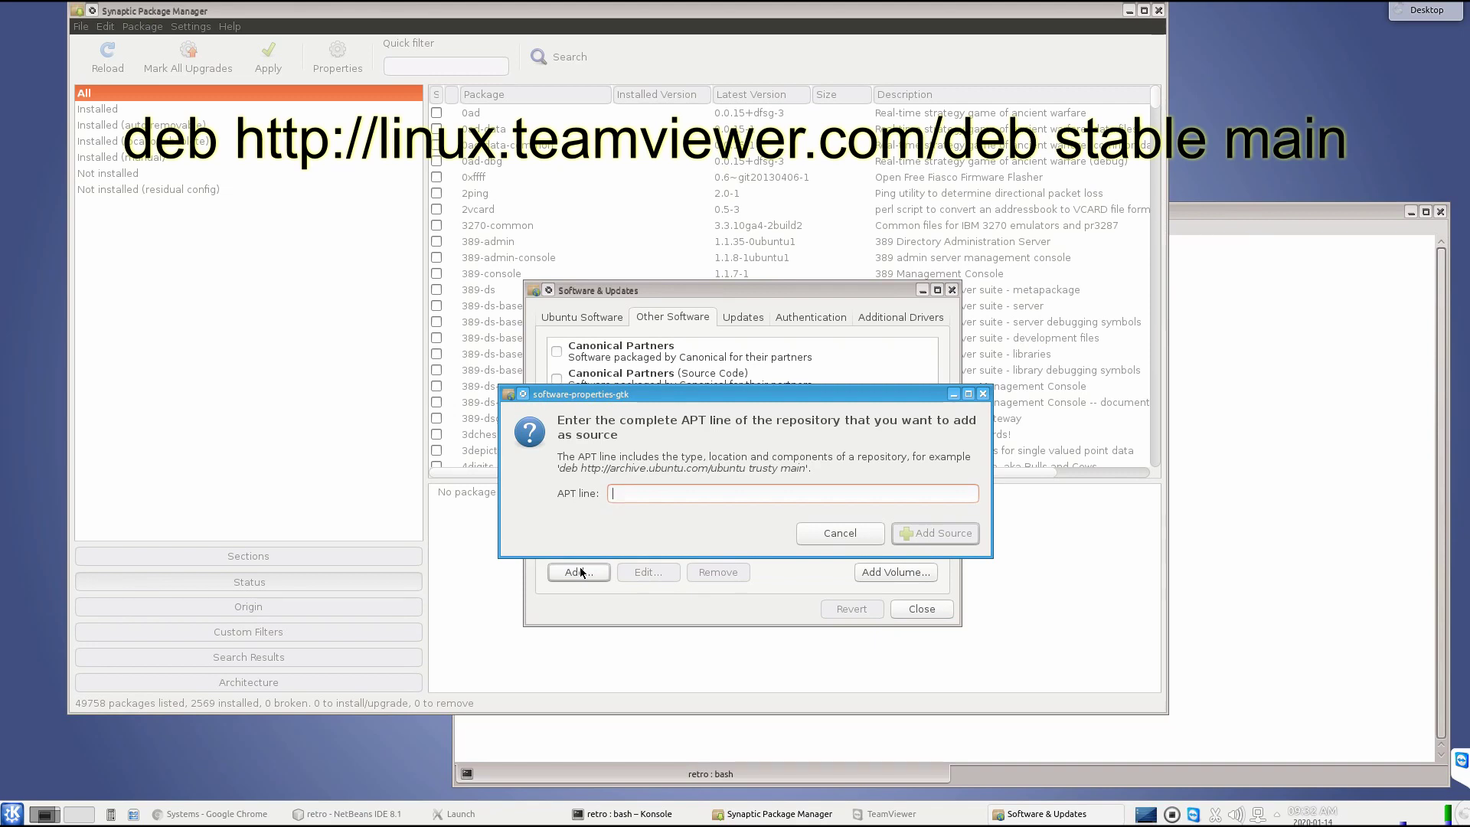
Switch to the Konsole terminal and print the contents of teamviewer.repo with cat.
{"action": "left_click", "coordinate": [1329, 606]}
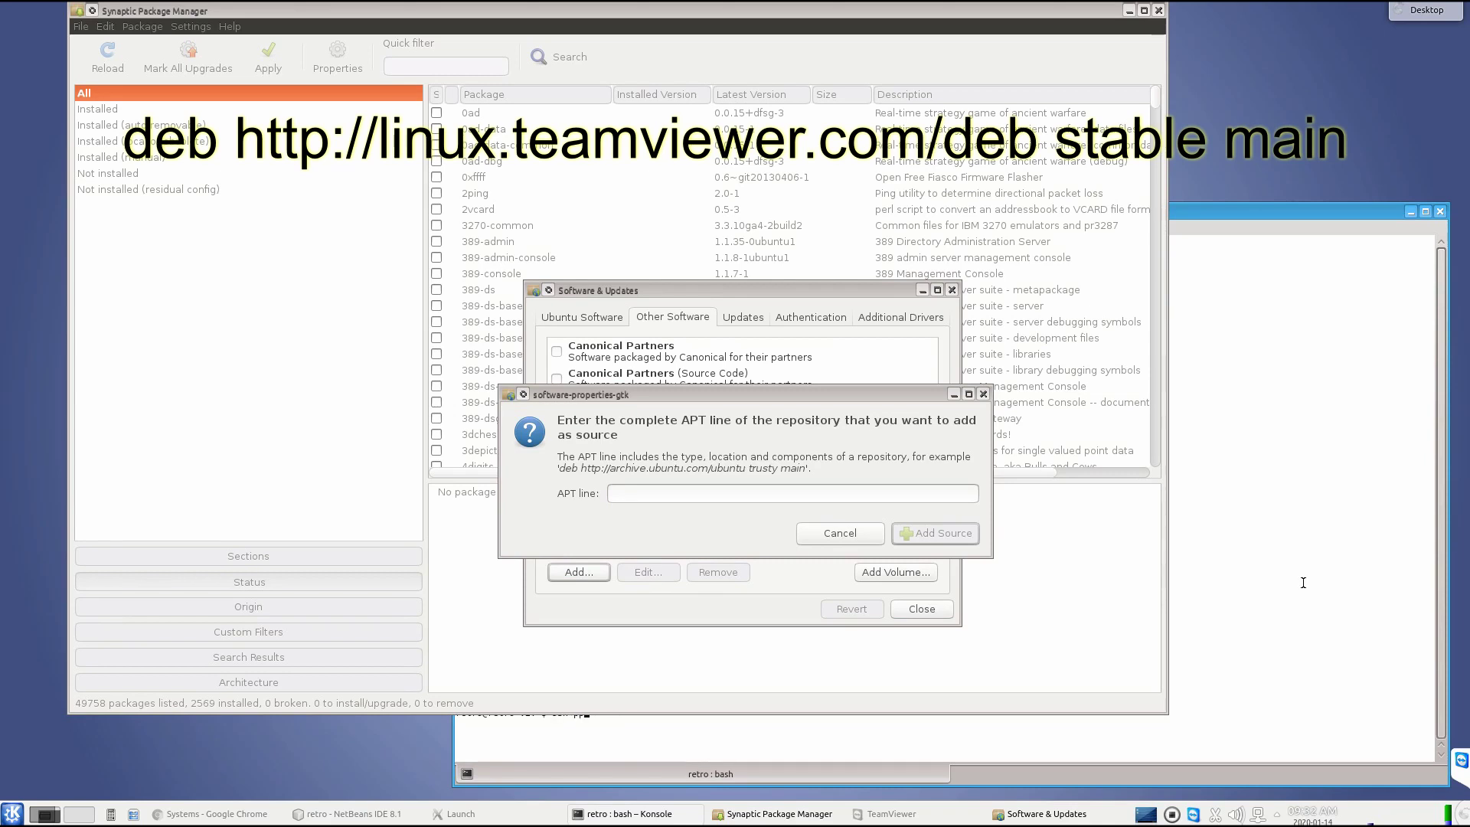
{"action": "key", "text": "Return"}
{"action": "key", "text": "Return"}
{"action": "key", "text": "Return"}
{"action": "key", "text": "Return"}
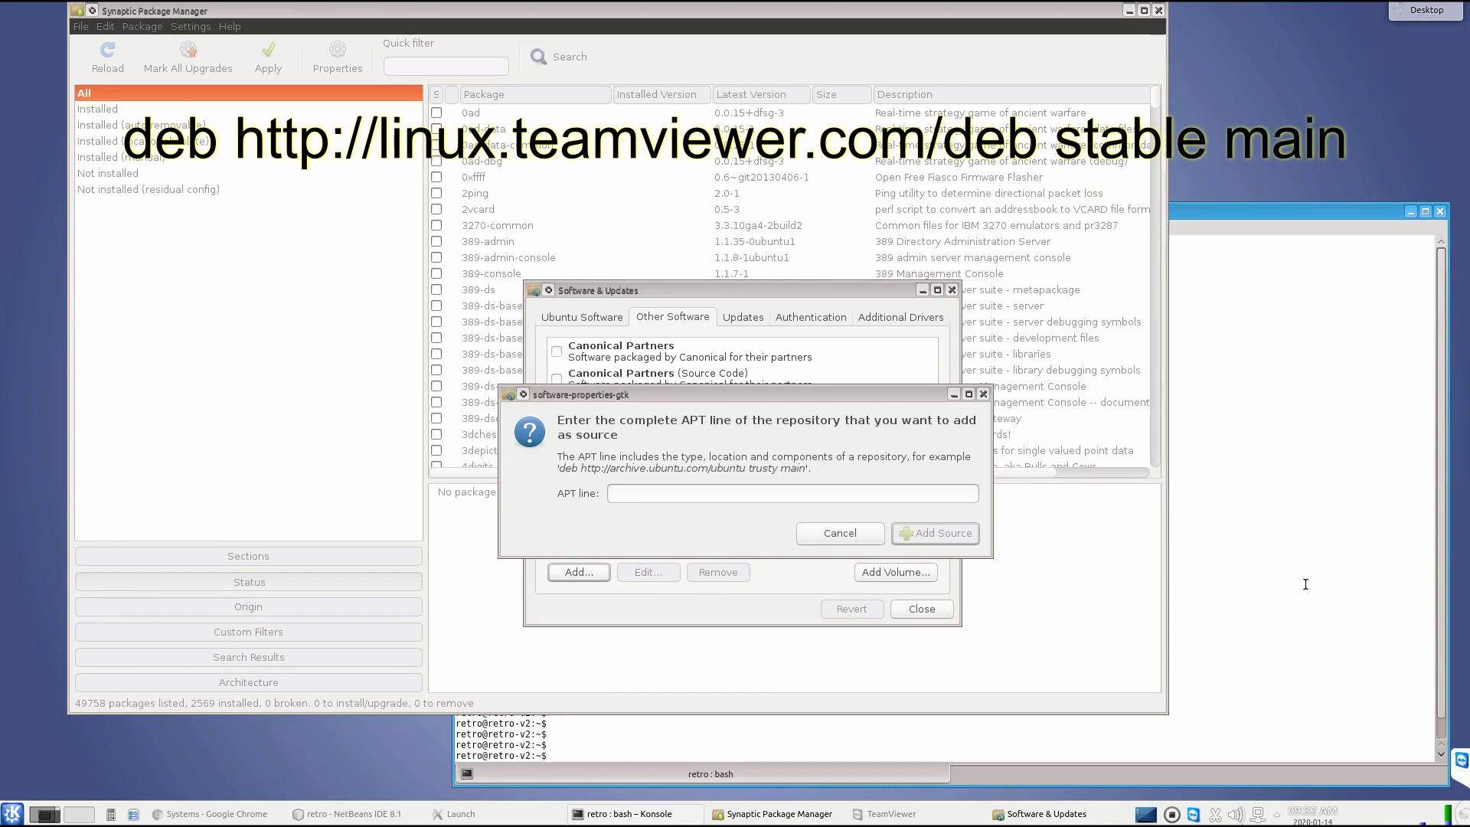
{"action": "type", "text": "cat teamviewer.repo"}
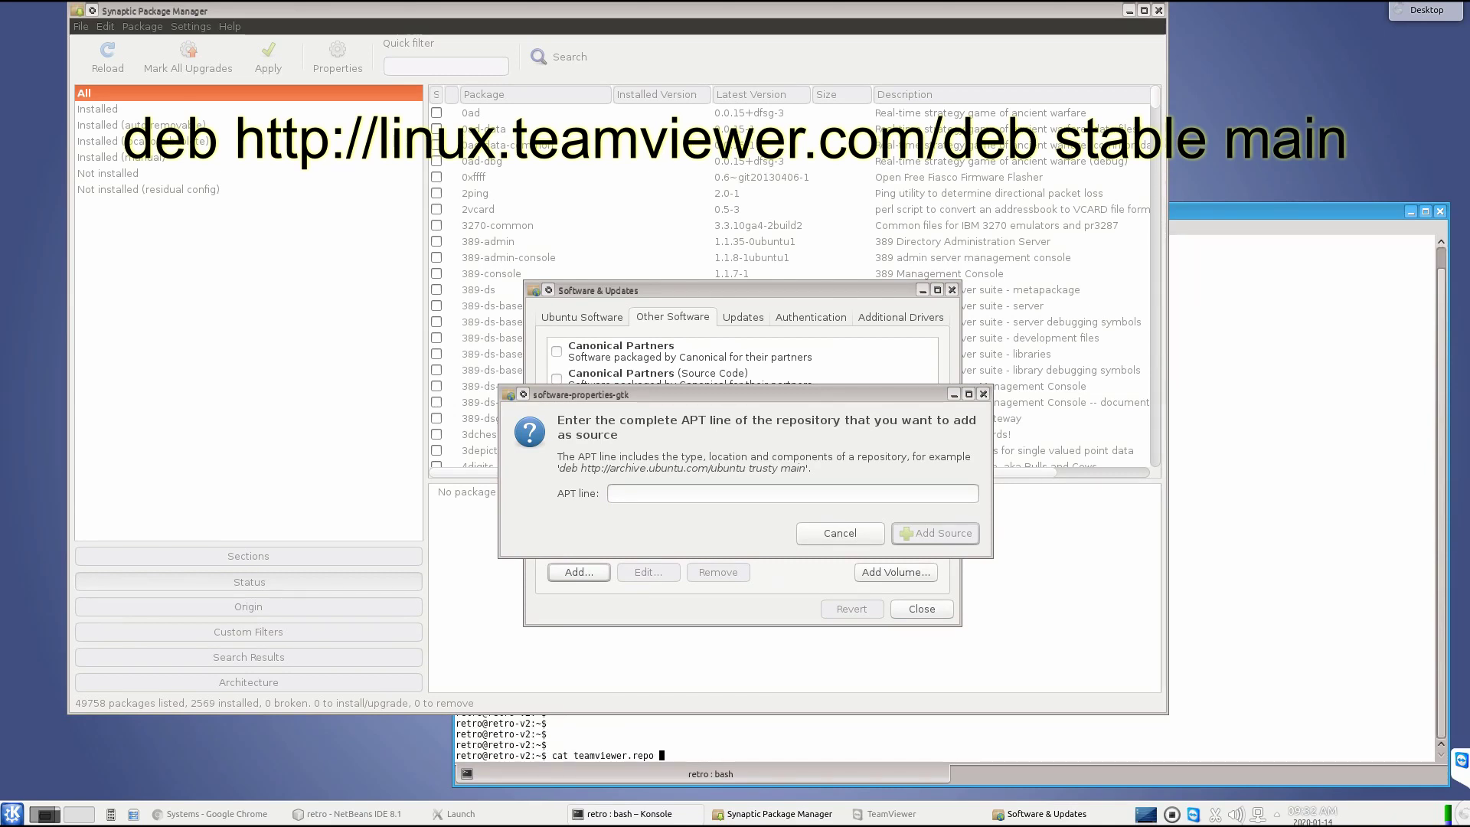
{"action": "key", "text": "Return"}
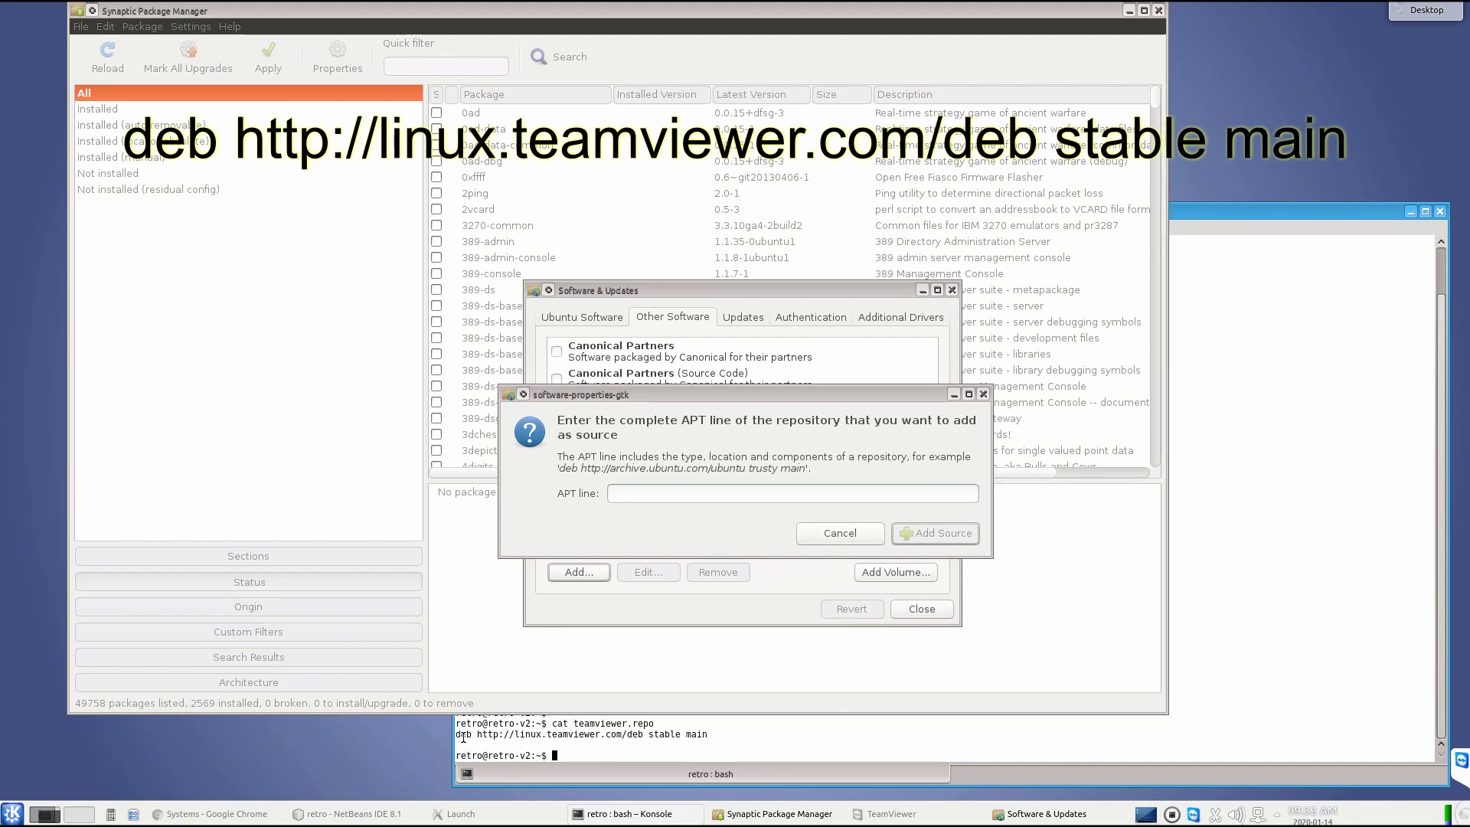
{"action": "left_click", "coordinate": [639, 496]}
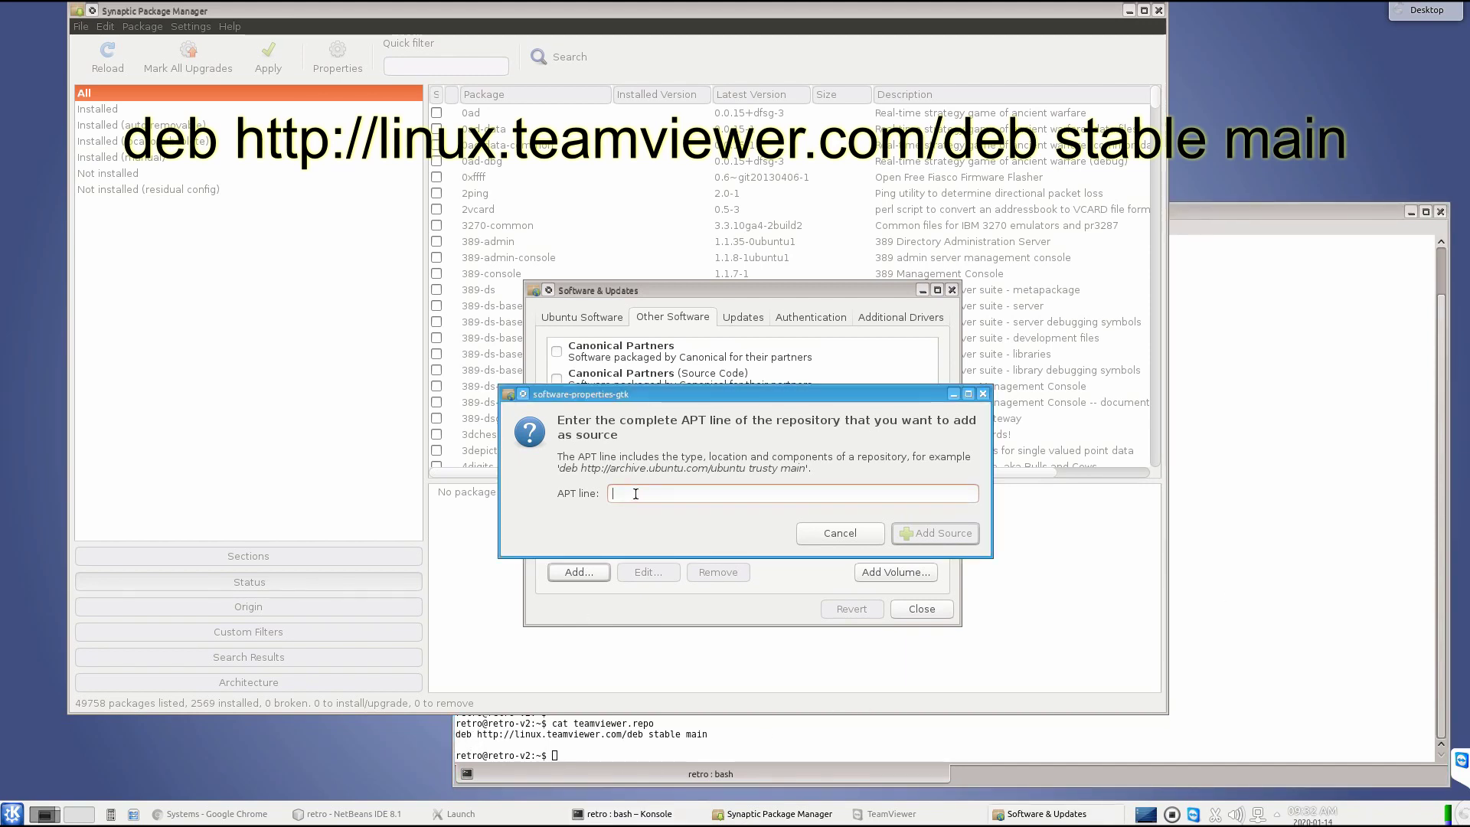
{"action": "type", "text": "deb http:"}
{"action": "type", "text": "//linux.teamviewer.c"}
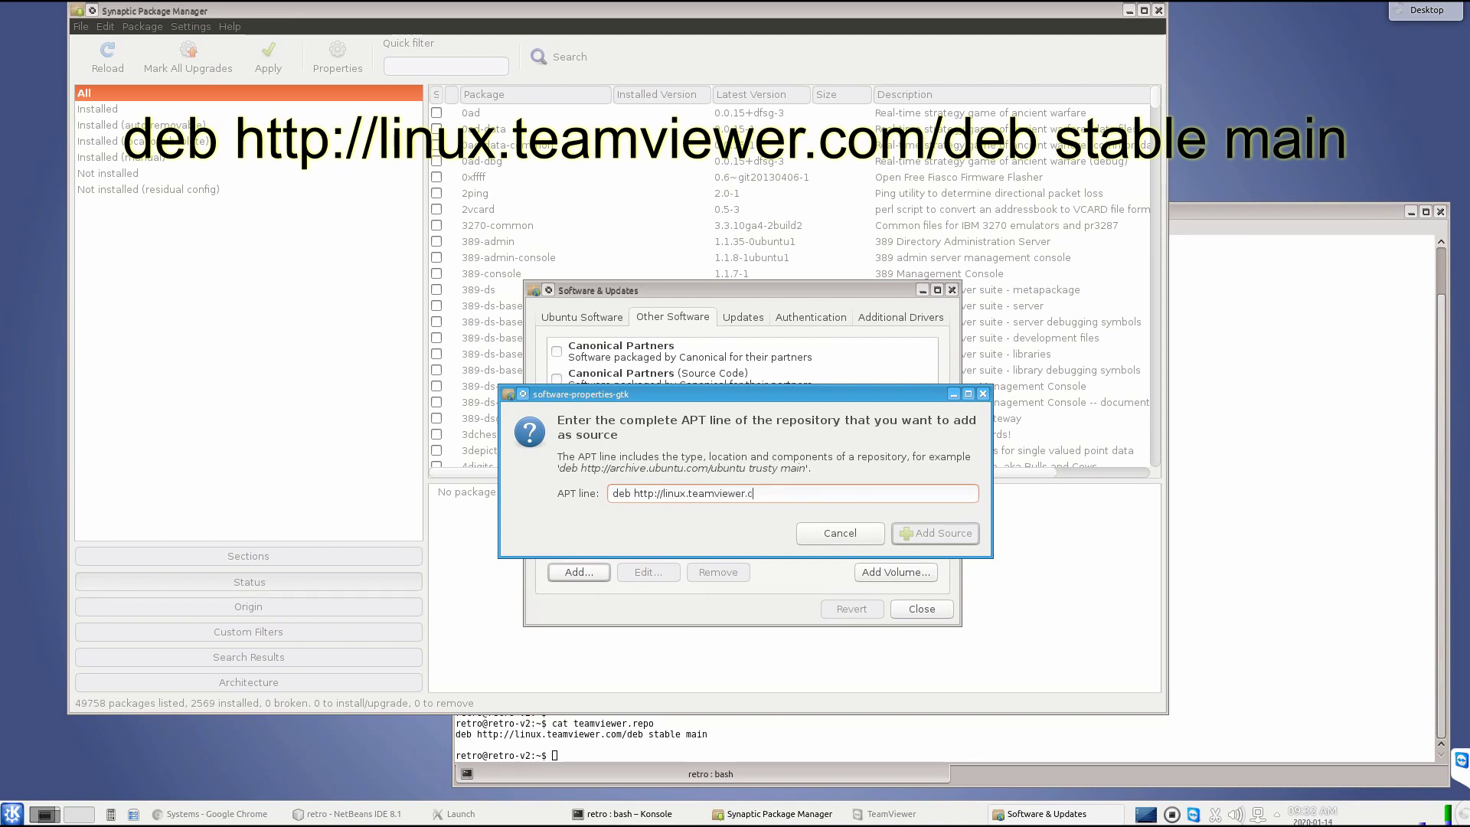
{"action": "type", "text": "om/deb stab"}
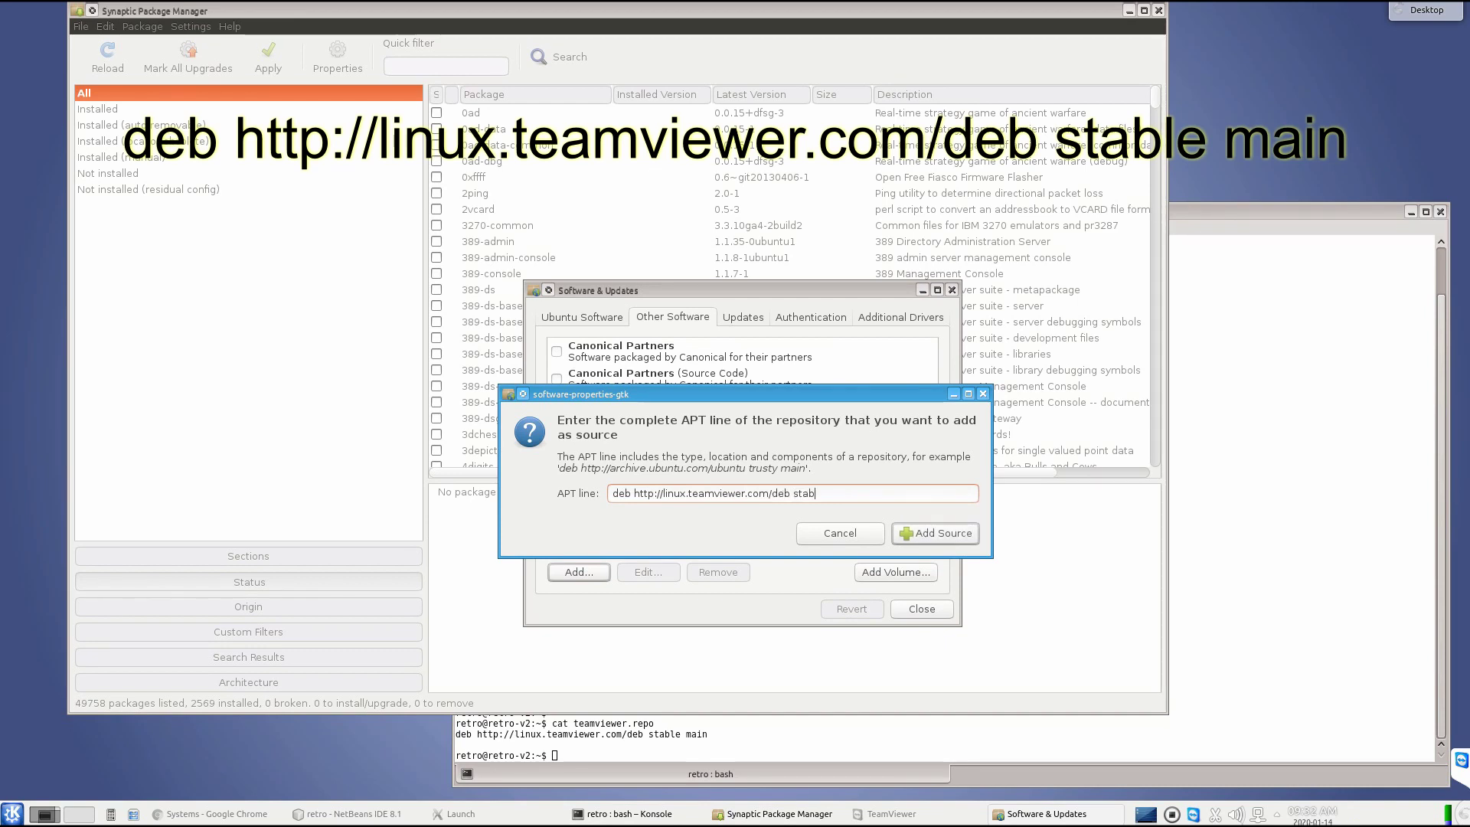
{"action": "type", "text": "le "}
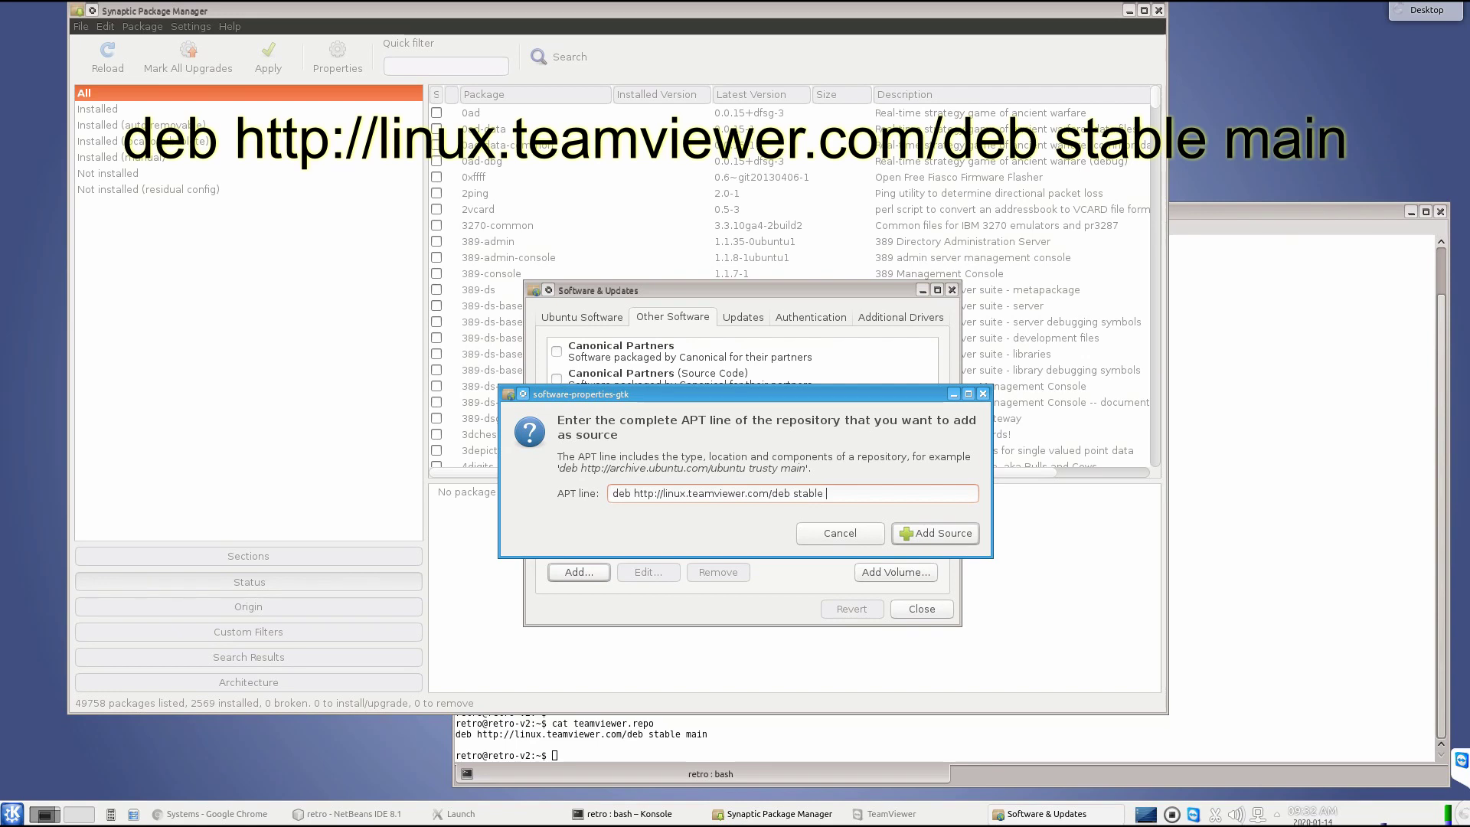
{"action": "type", "text": "main"}
{"action": "left_click", "coordinate": [934, 532]}
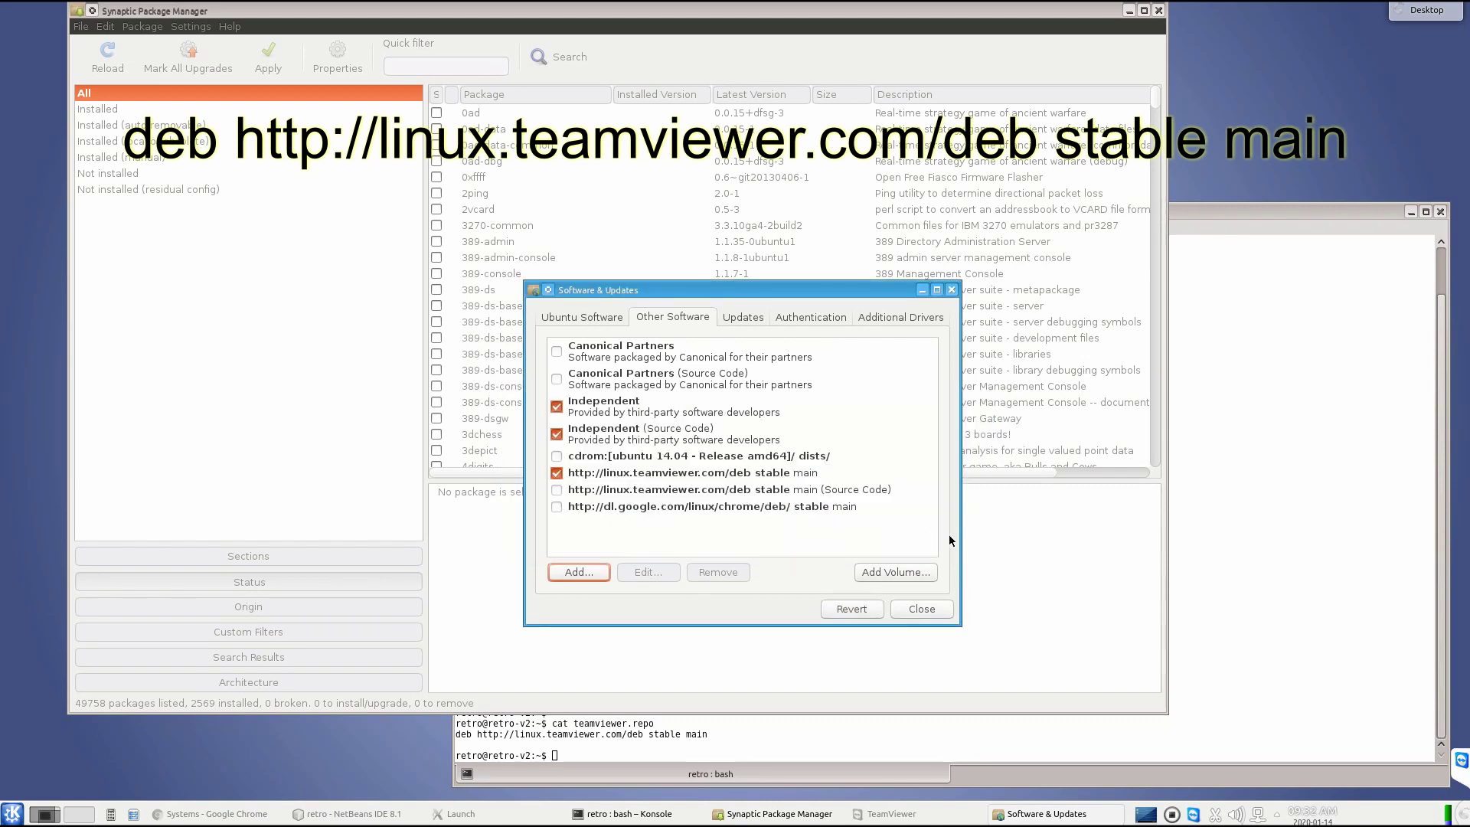
{"action": "left_click", "coordinate": [940, 608]}
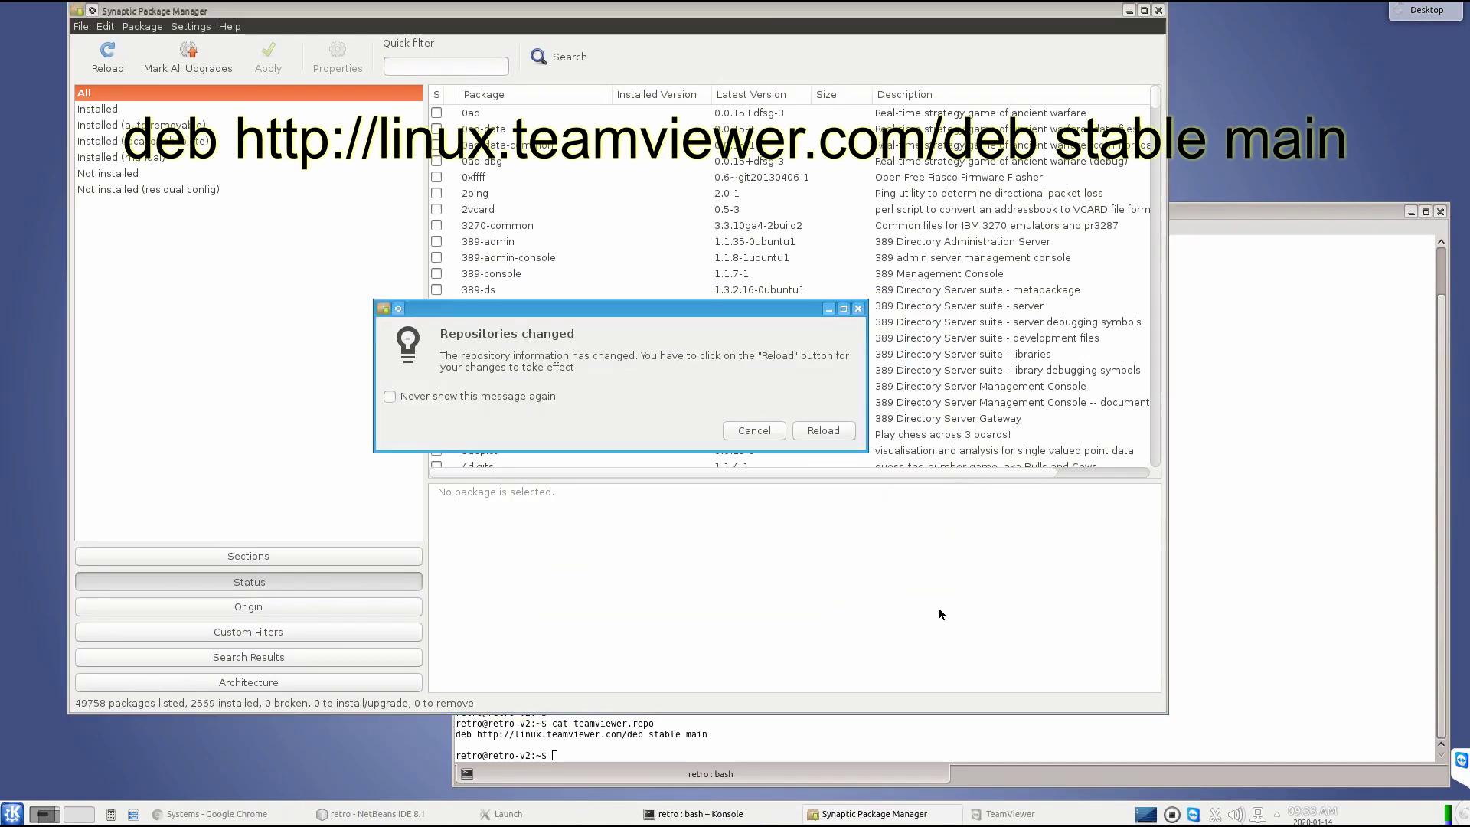
{"action": "left_click", "coordinate": [808, 429]}
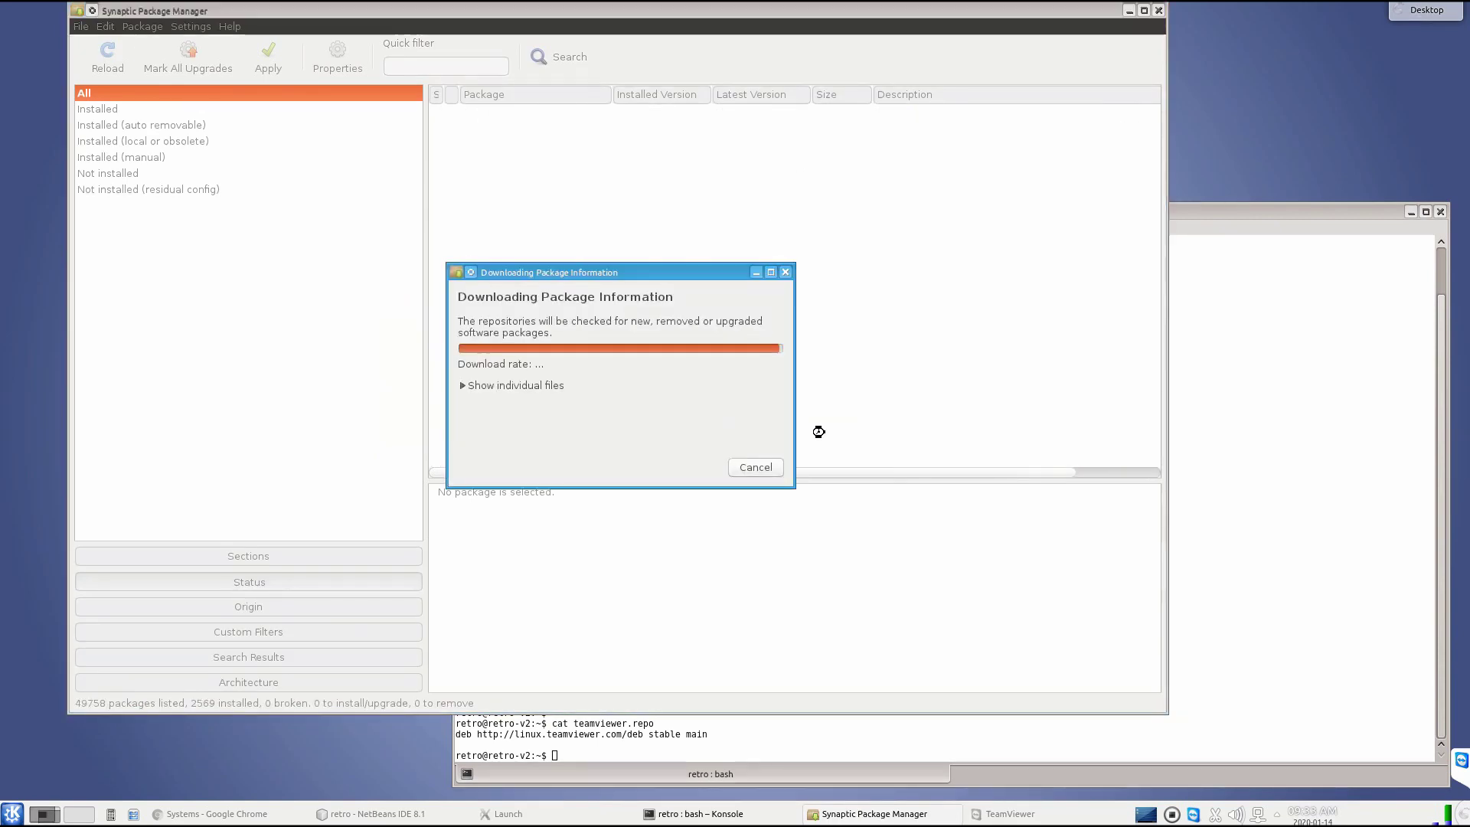
Expand the individual download files, then switch to the package sections and filter the packages by "teamviewer".
{"action": "left_click", "coordinate": [463, 386]}
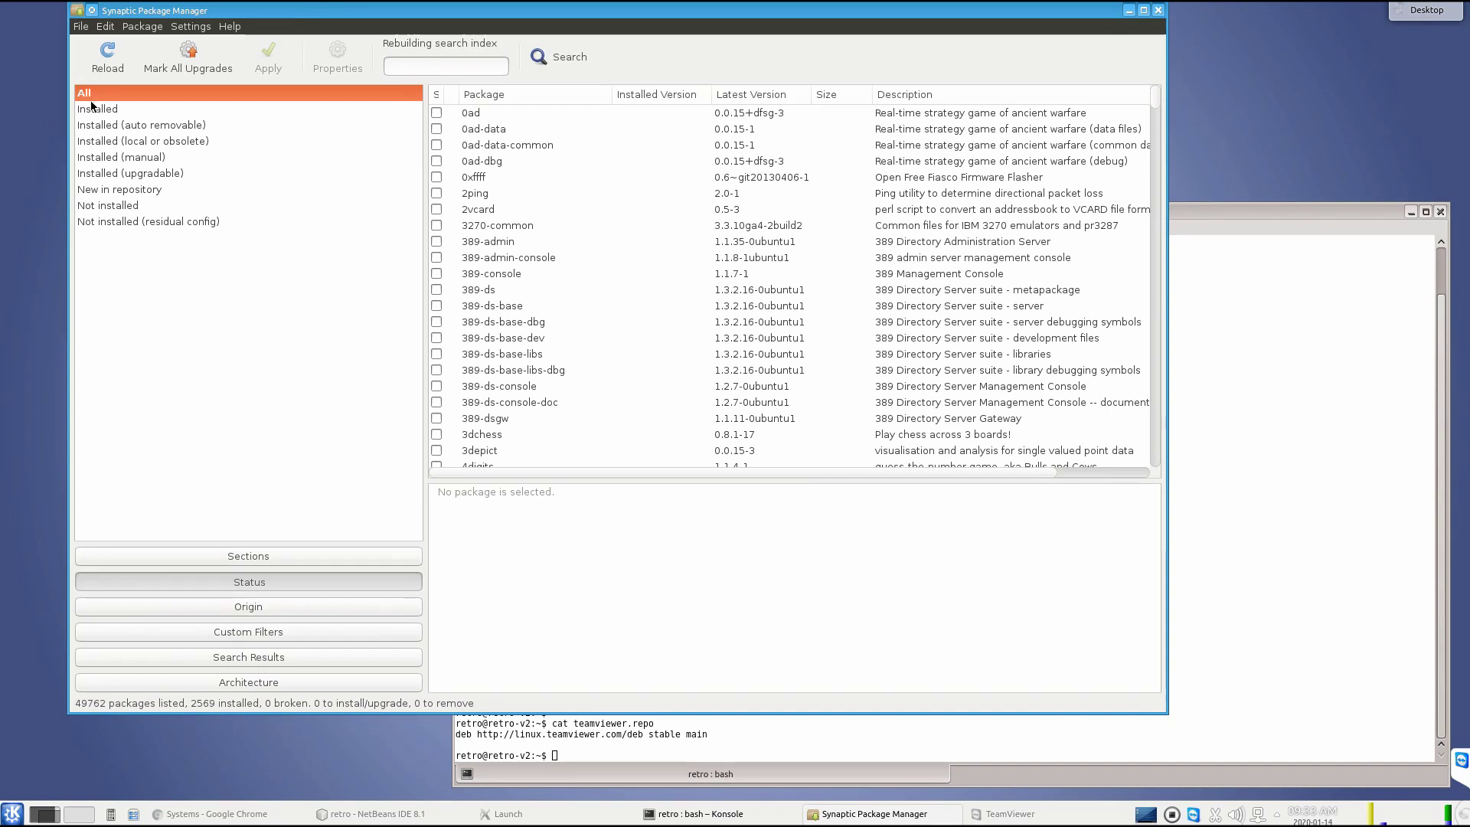
{"action": "left_click", "coordinate": [232, 561]}
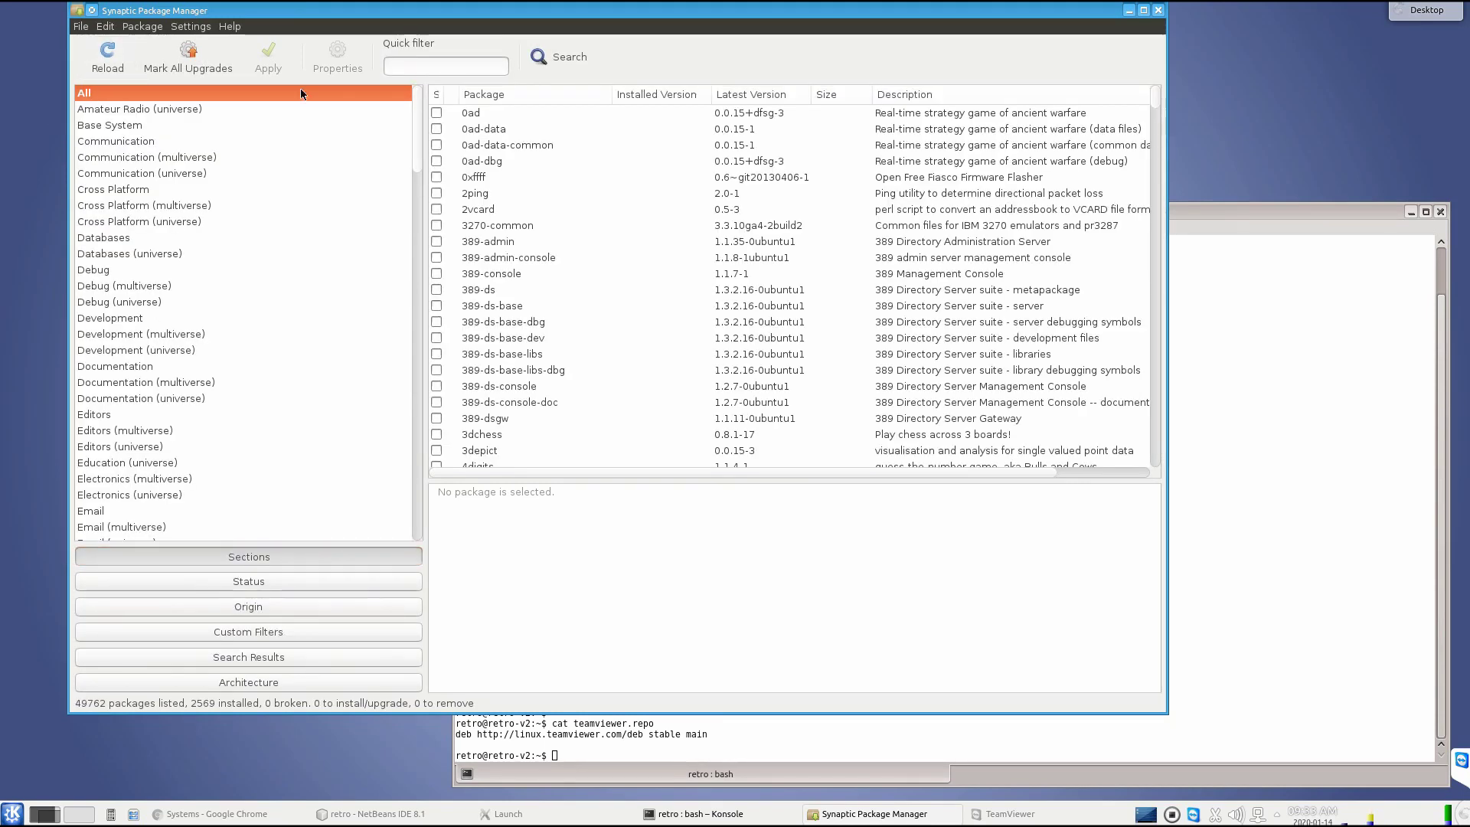
{"action": "left_click", "coordinate": [437, 66]}
{"action": "type", "text": "teamviewer"}
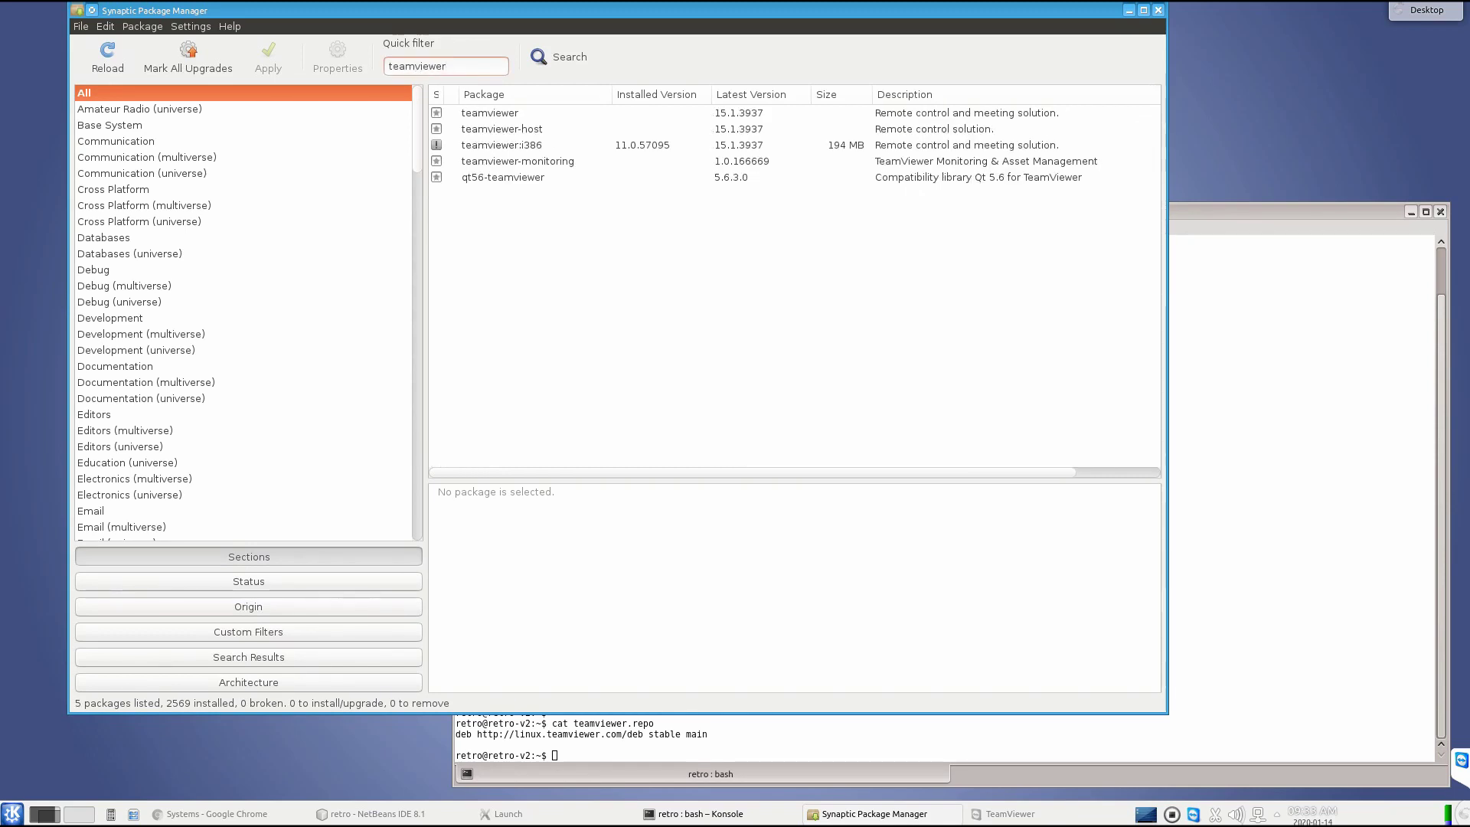
Mark the teamviewer package for installation, accepting the removal of teamviewer:i386 and the addition of qt56-teamviewer.
{"action": "left_click", "coordinate": [509, 146]}
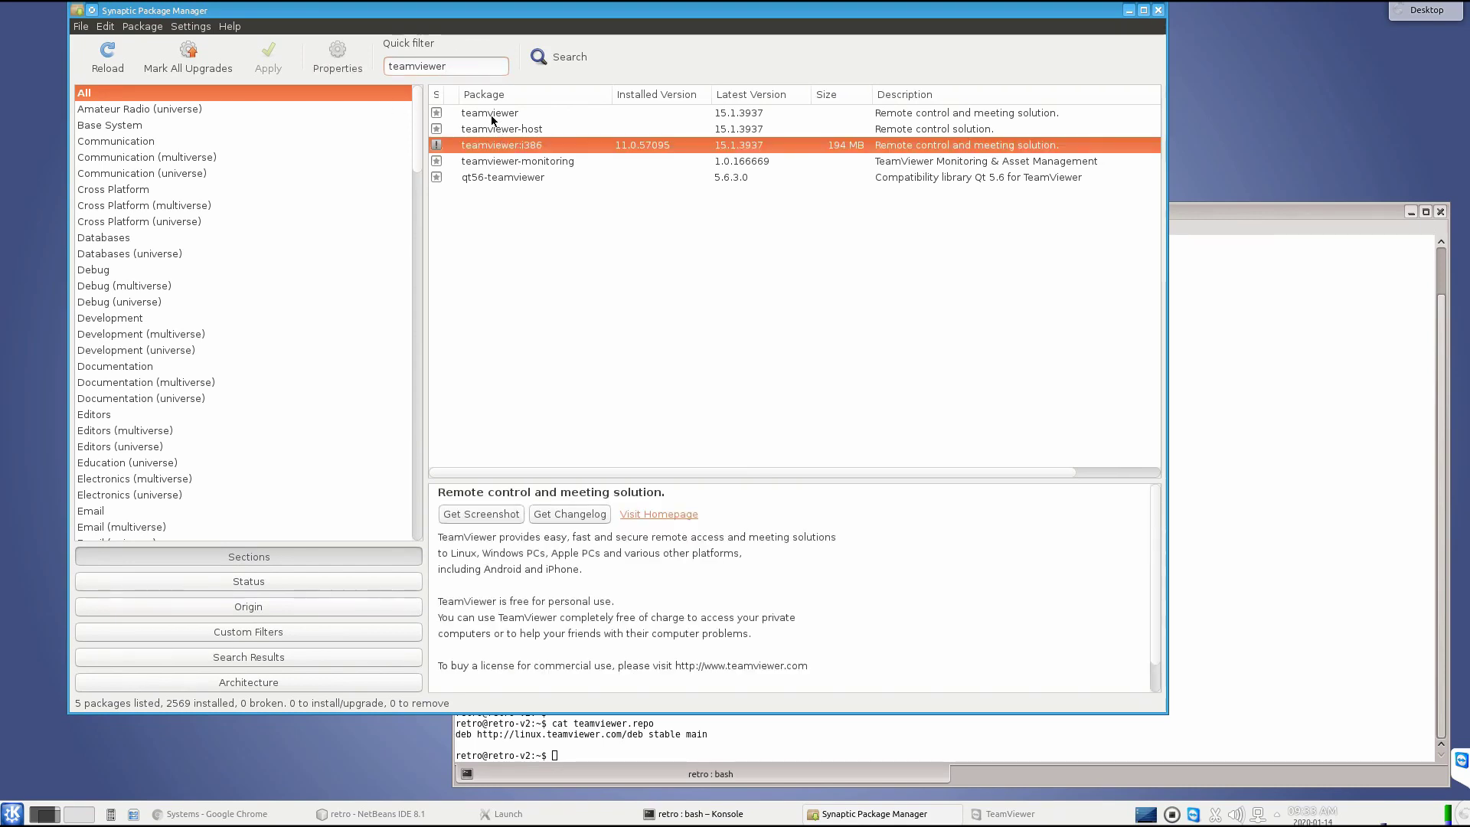
{"action": "left_click", "coordinate": [488, 115]}
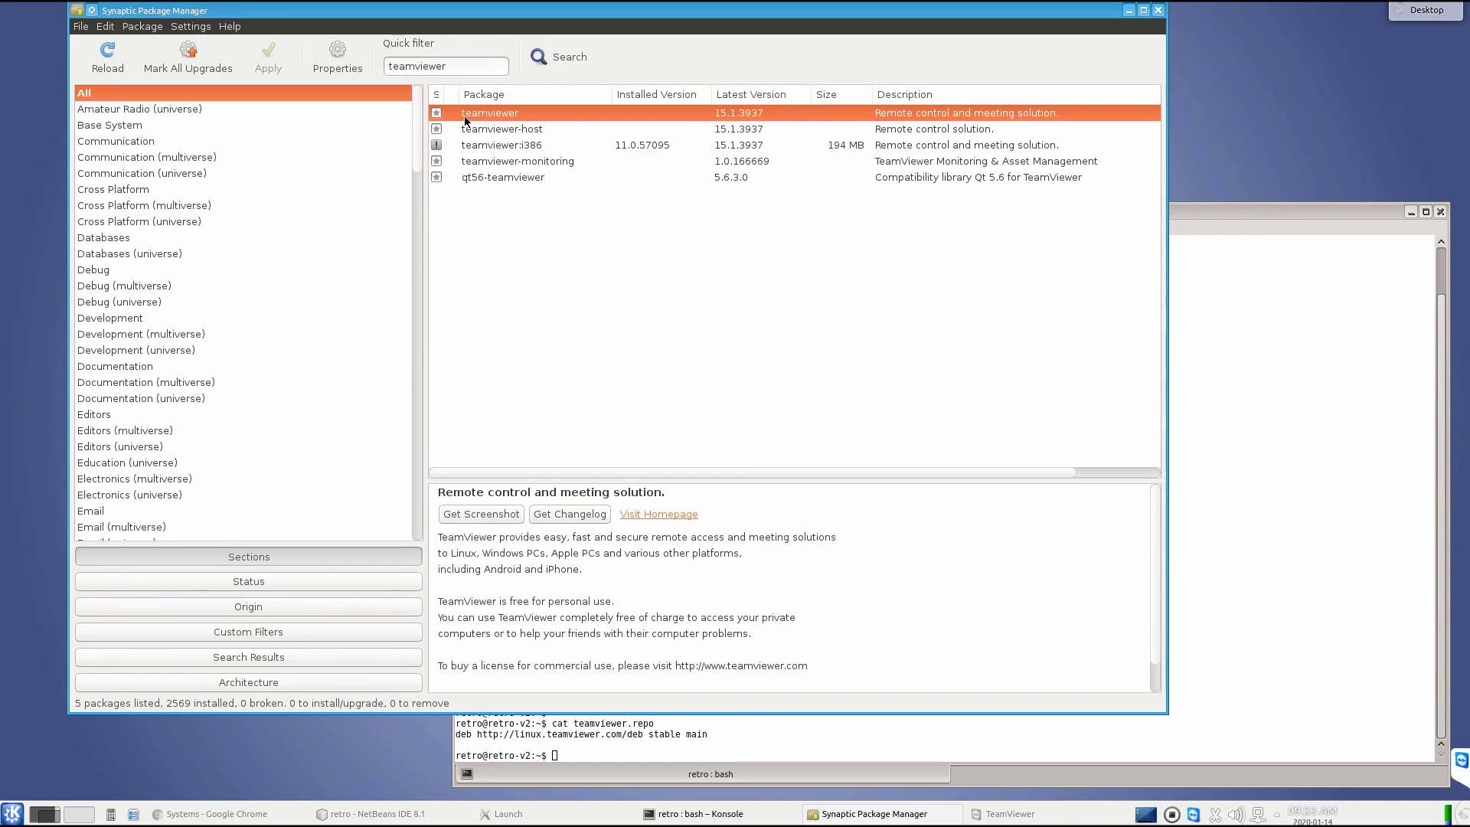
{"action": "left_click", "coordinate": [436, 115]}
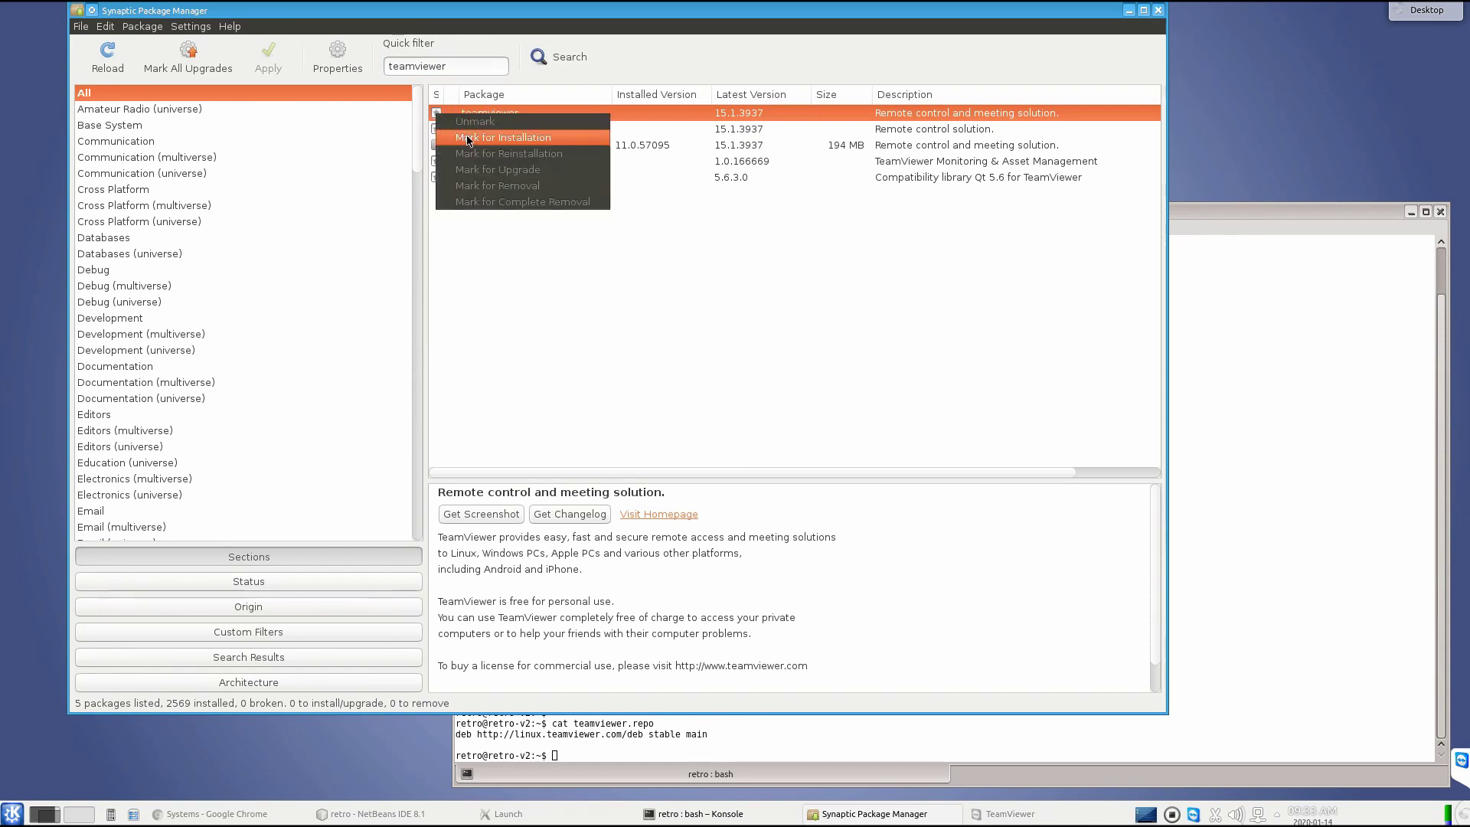
{"action": "left_click", "coordinate": [469, 138]}
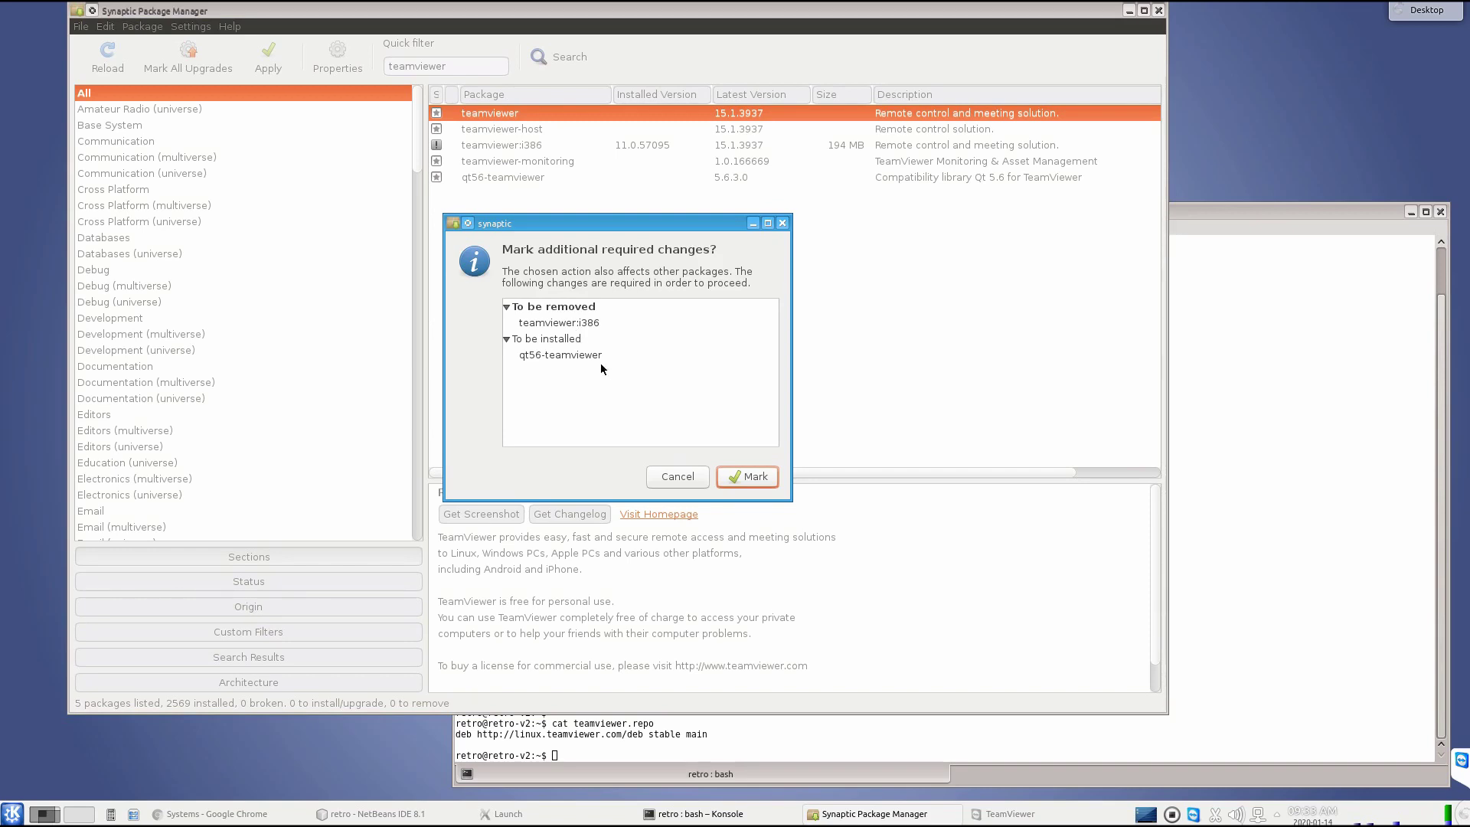
{"action": "left_click", "coordinate": [752, 479]}
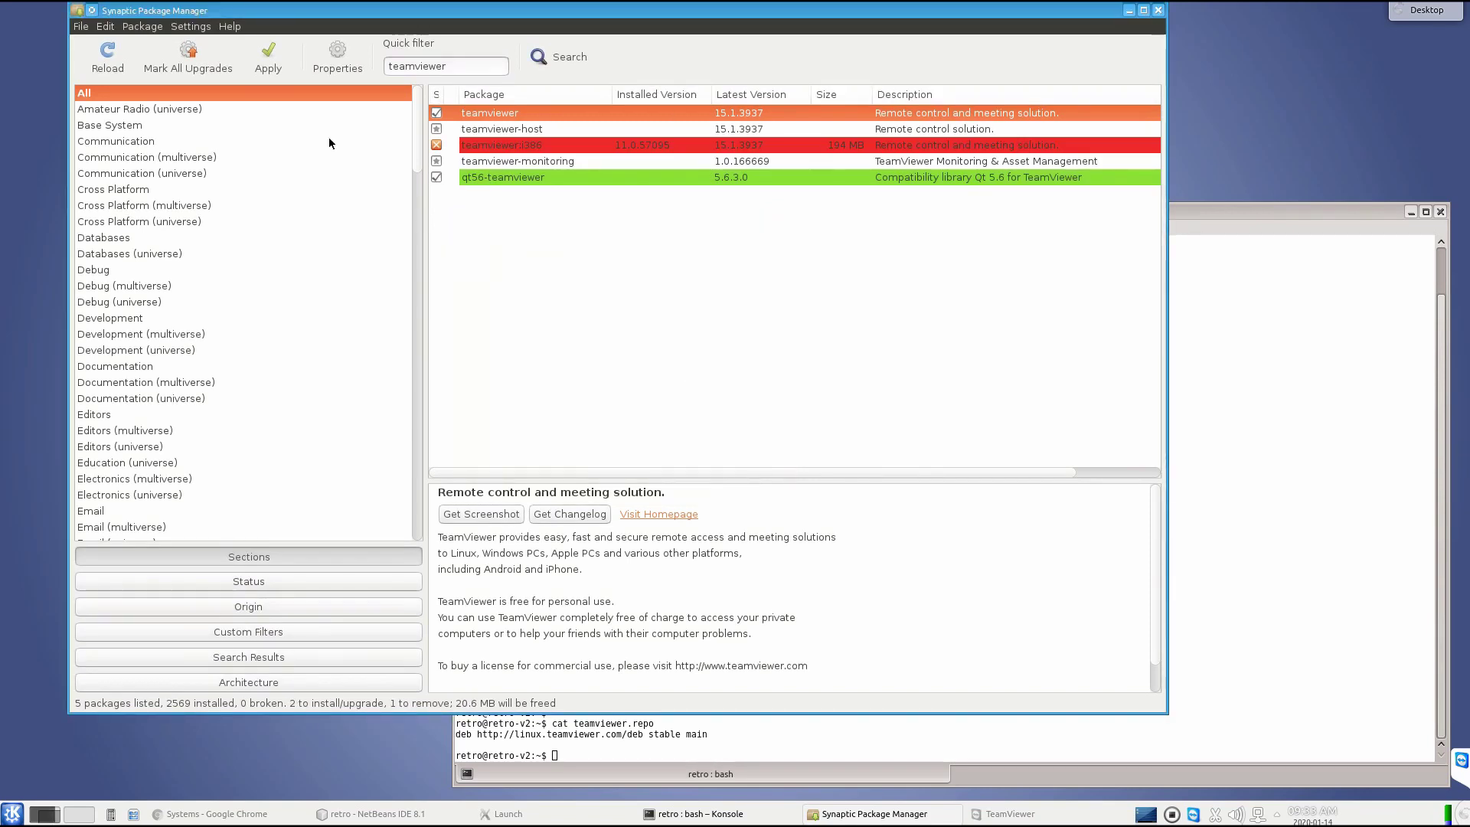
Apply the marked TeamViewer changes and keep the current configuration file /etc/apt/sources.list.d/teamviewer.list.
{"action": "left_click", "coordinate": [272, 59]}
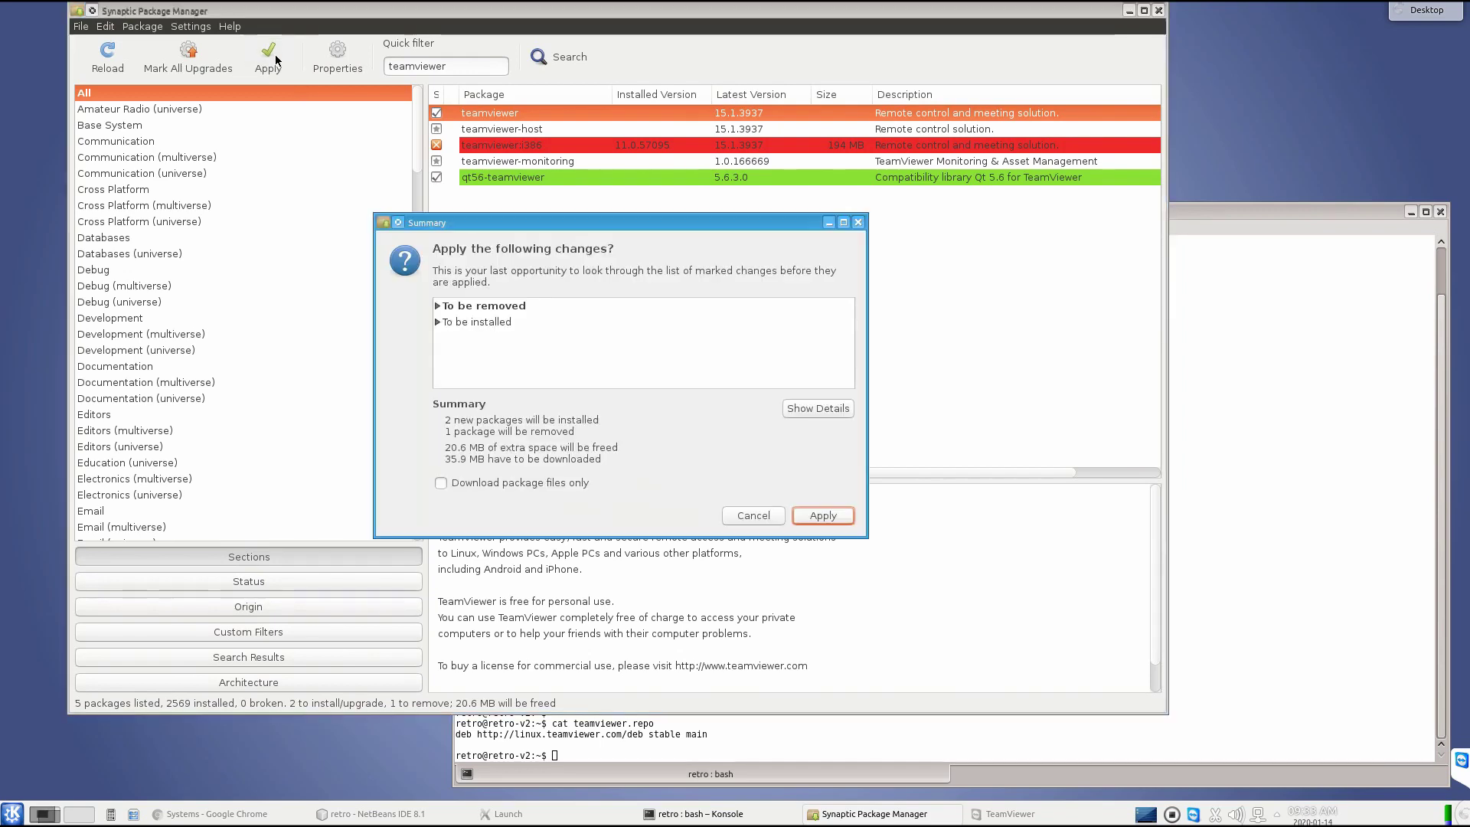
{"action": "left_click", "coordinate": [820, 516]}
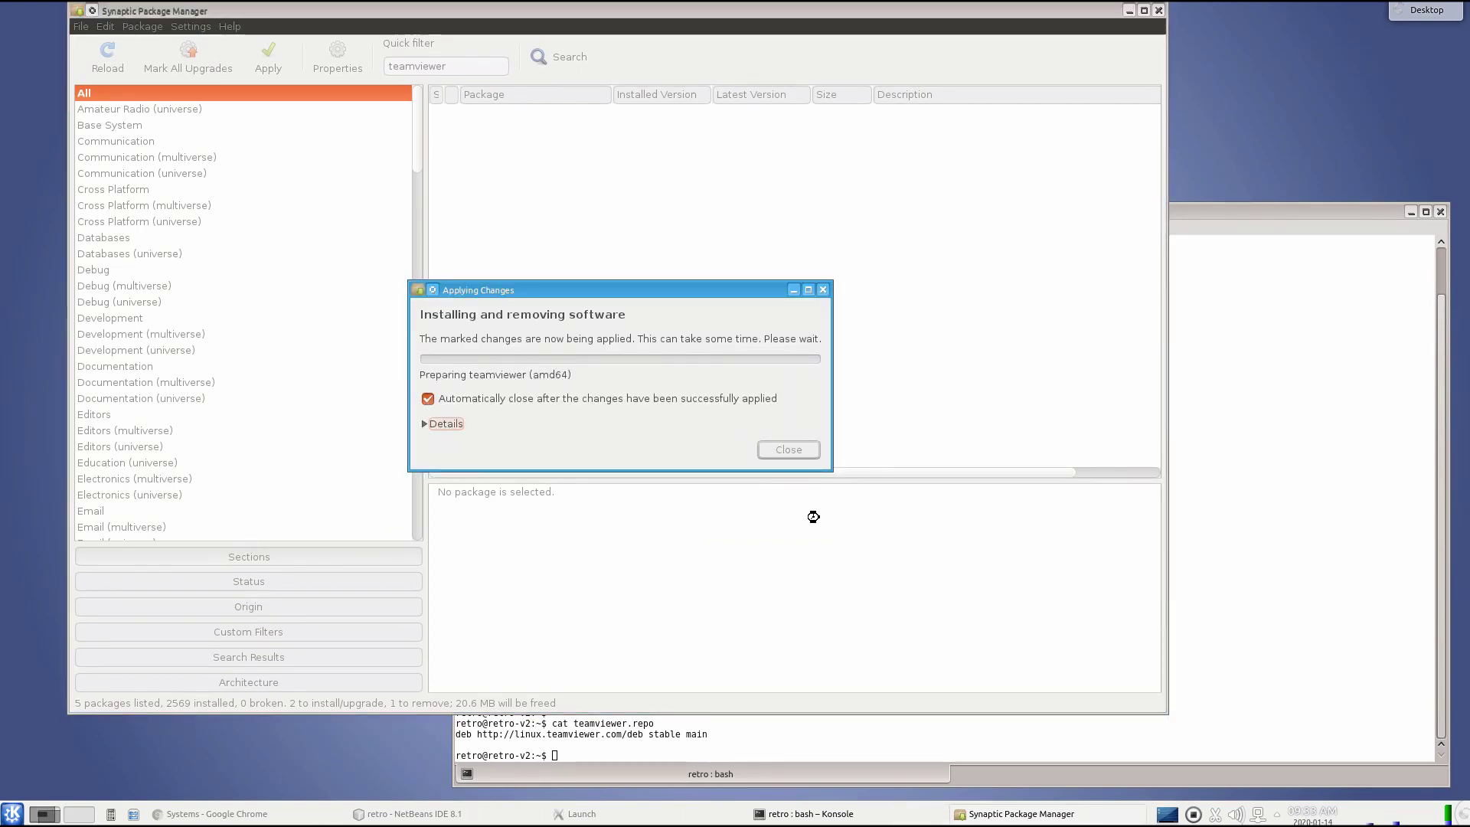
{"action": "left_click", "coordinate": [1248, 761]}
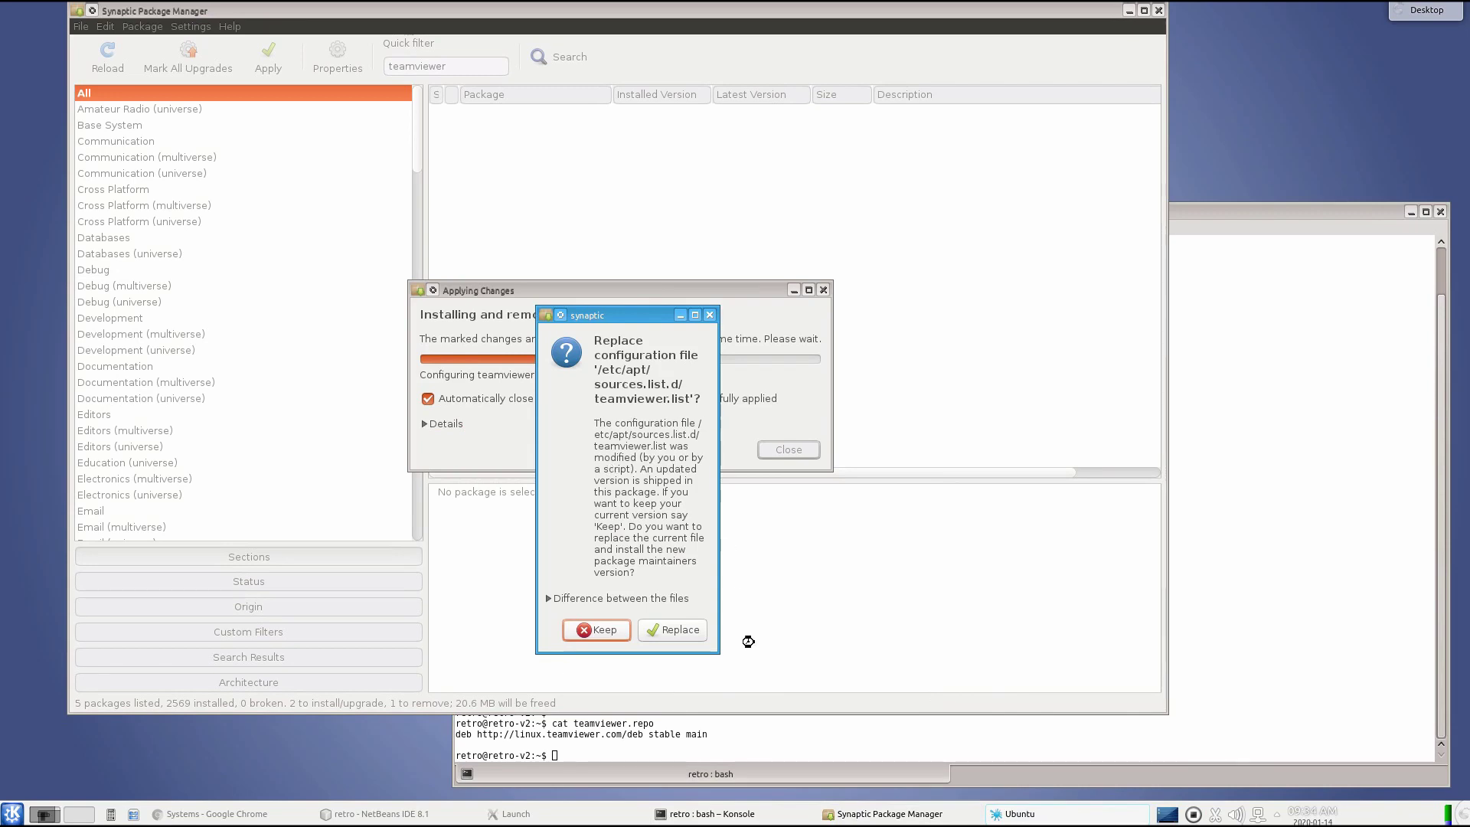
{"action": "left_click", "coordinate": [596, 632]}
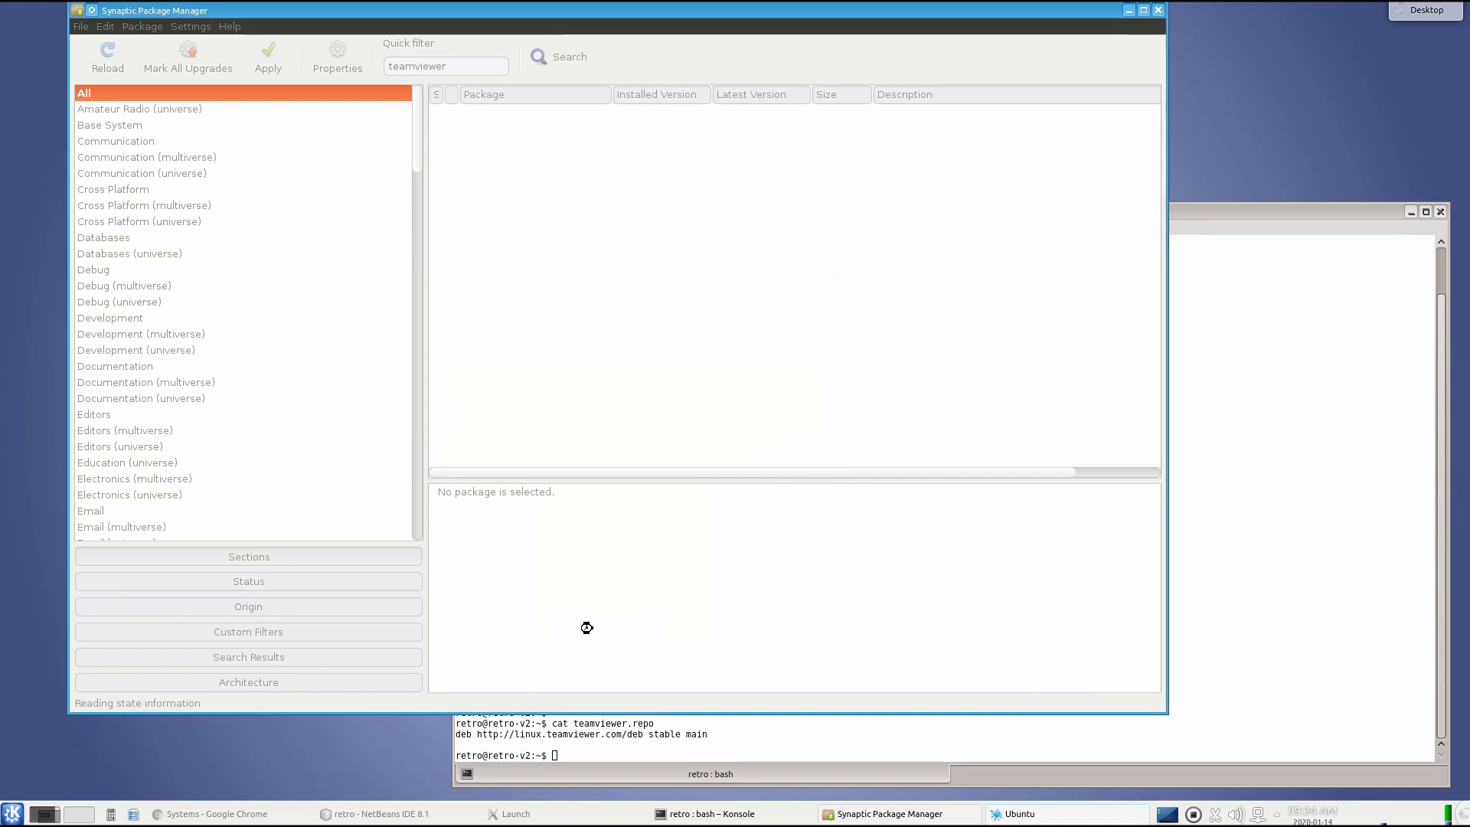
Select the installed teamviewer package, open TeamViewer to check its version information, and close its window.
{"action": "left_click", "coordinate": [1225, 745]}
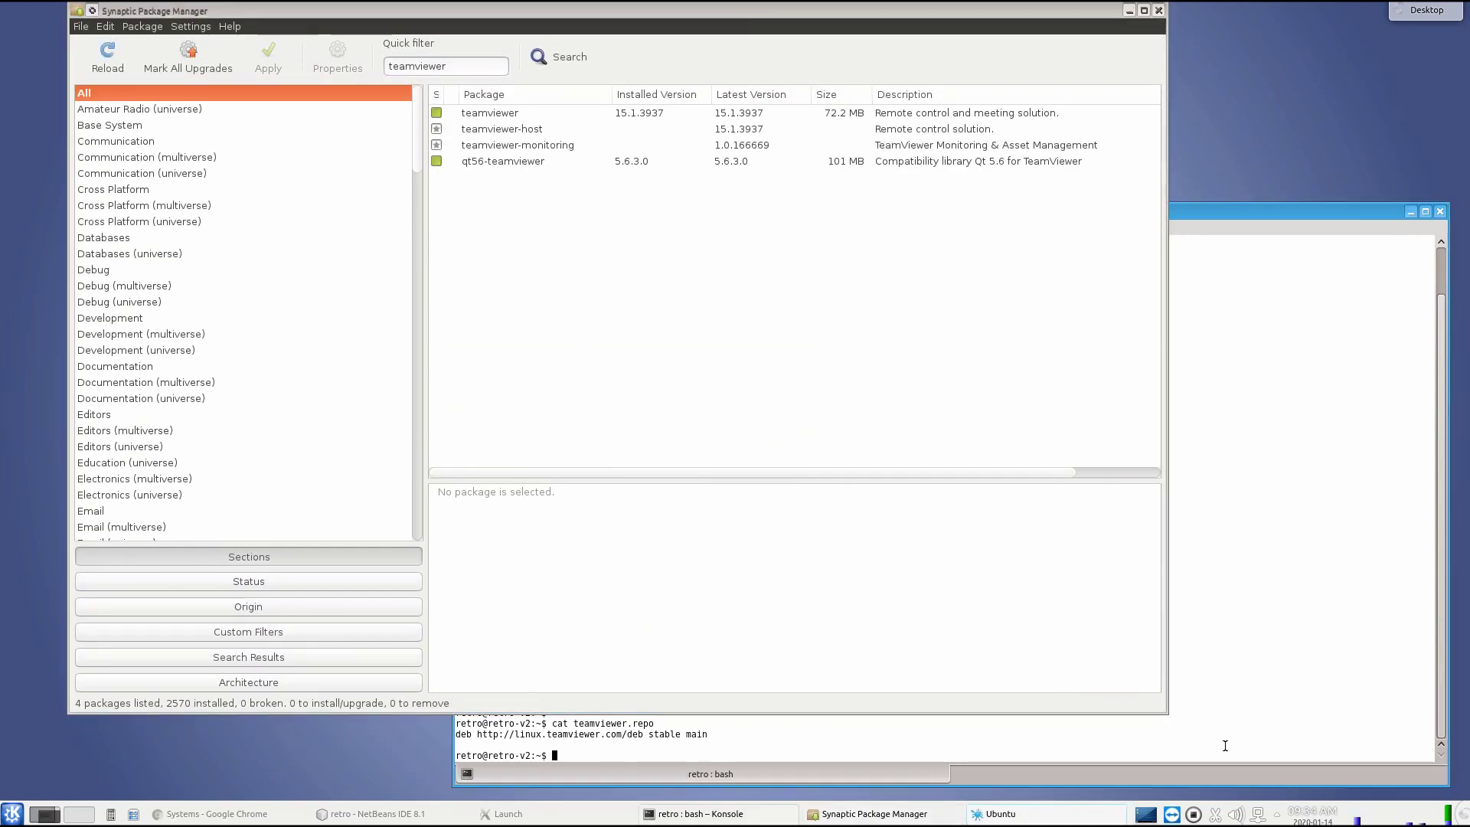
{"action": "left_click", "coordinate": [541, 204]}
{"action": "left_click", "coordinate": [514, 114]}
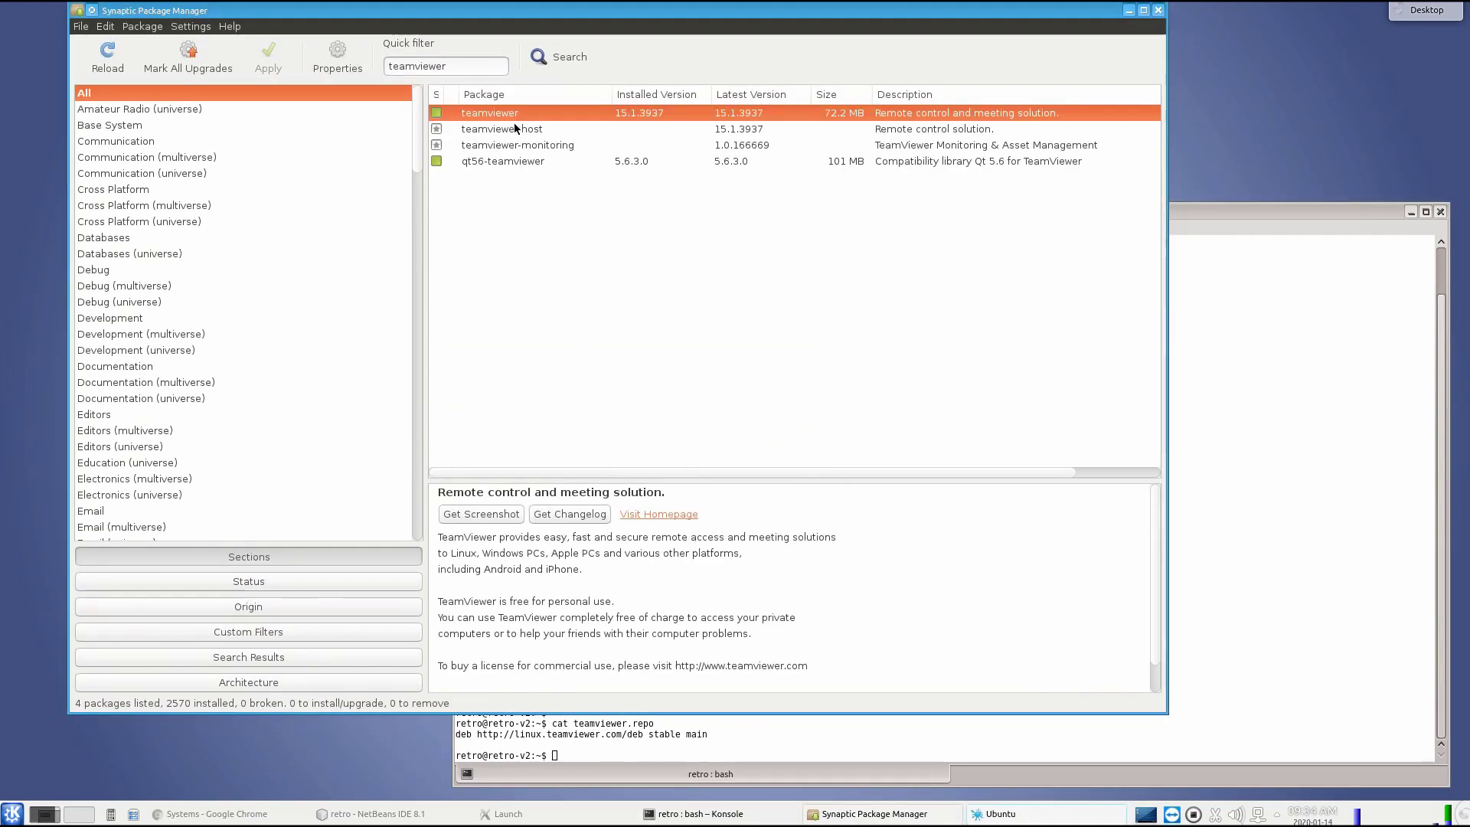
{"action": "left_click", "coordinate": [1195, 728]}
{"action": "left_click", "coordinate": [1171, 814]}
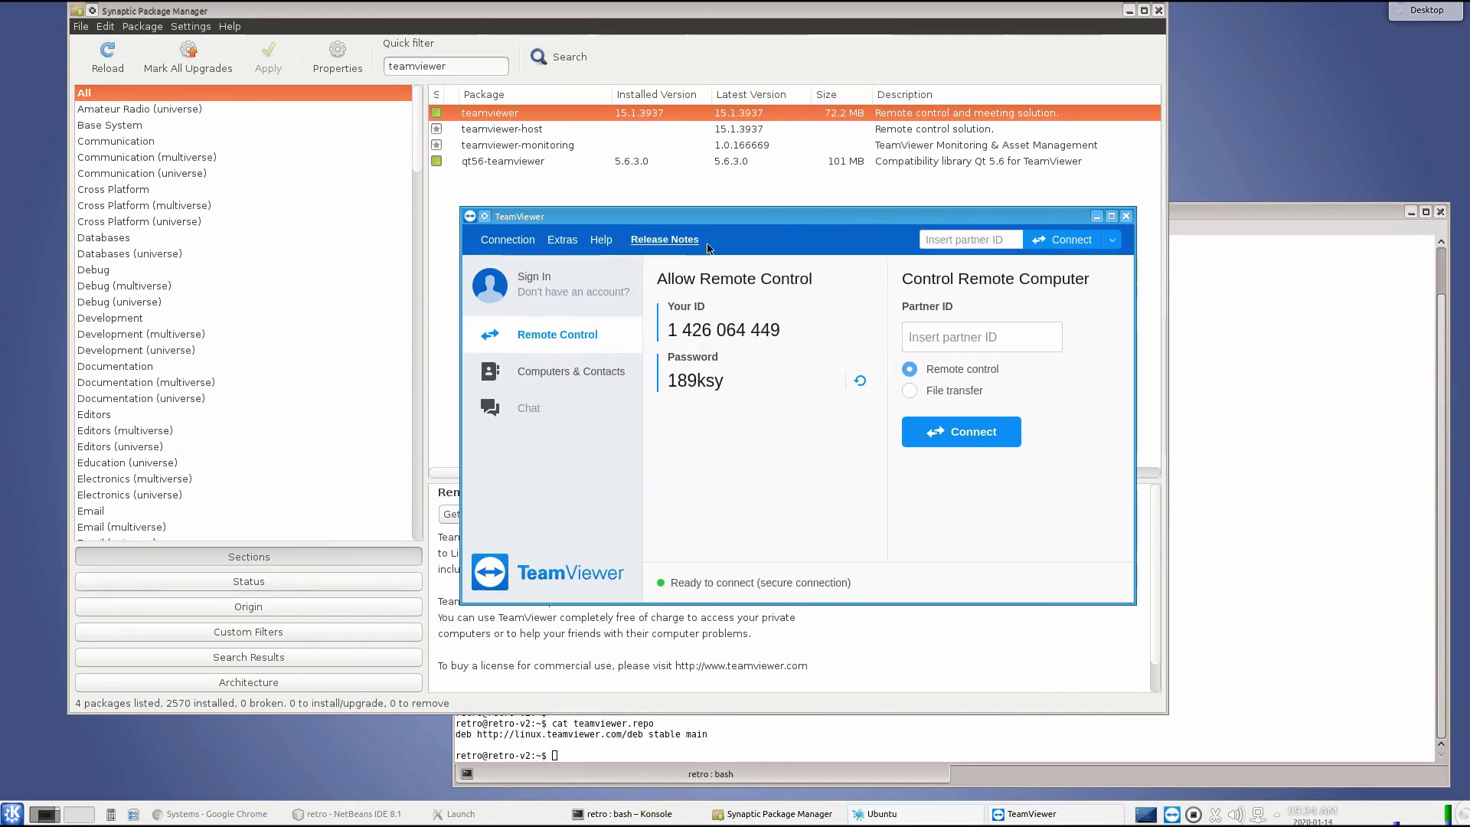
{"action": "left_click", "coordinate": [601, 239]}
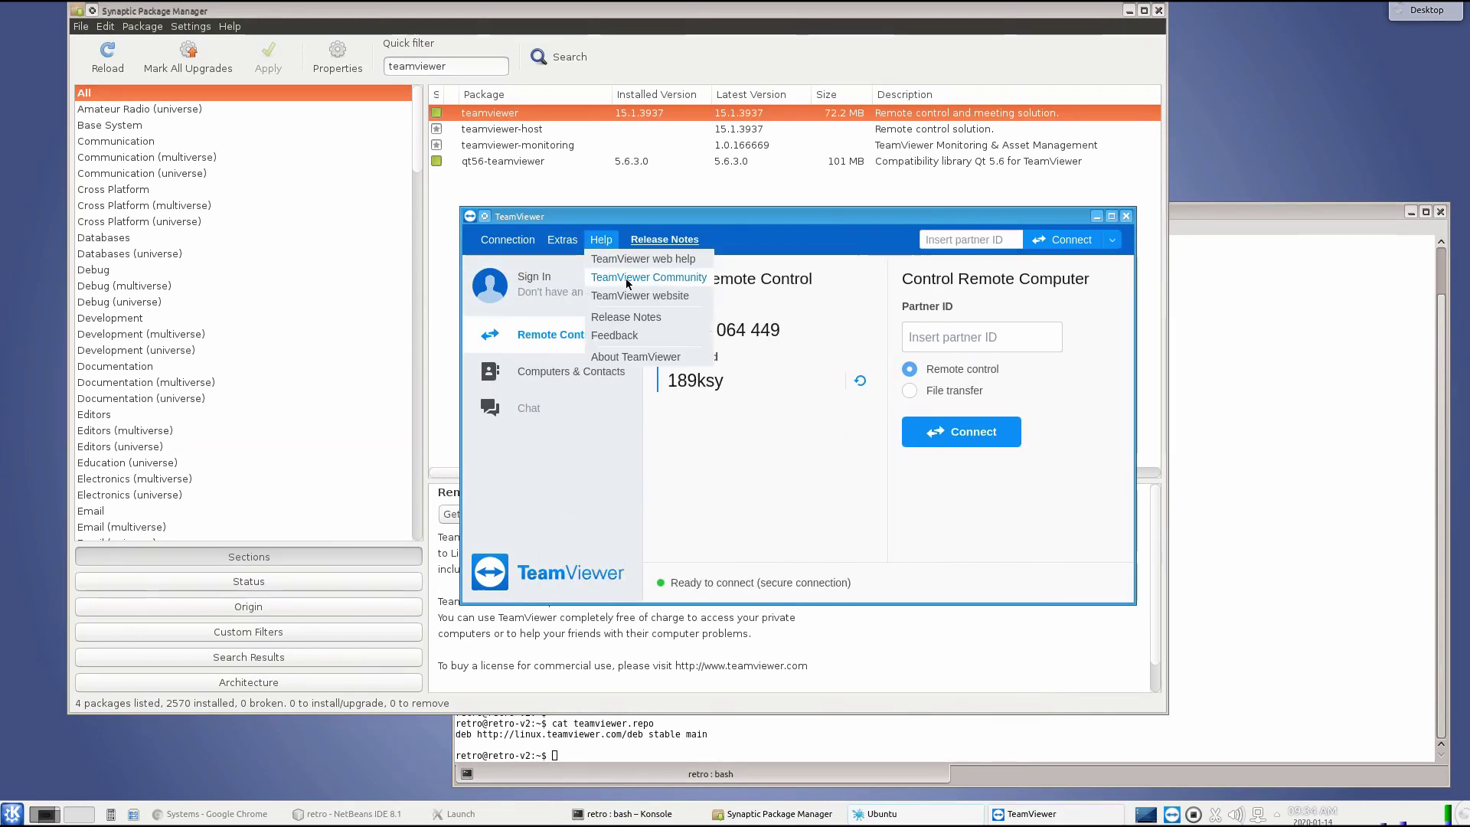
{"action": "left_click", "coordinate": [642, 356]}
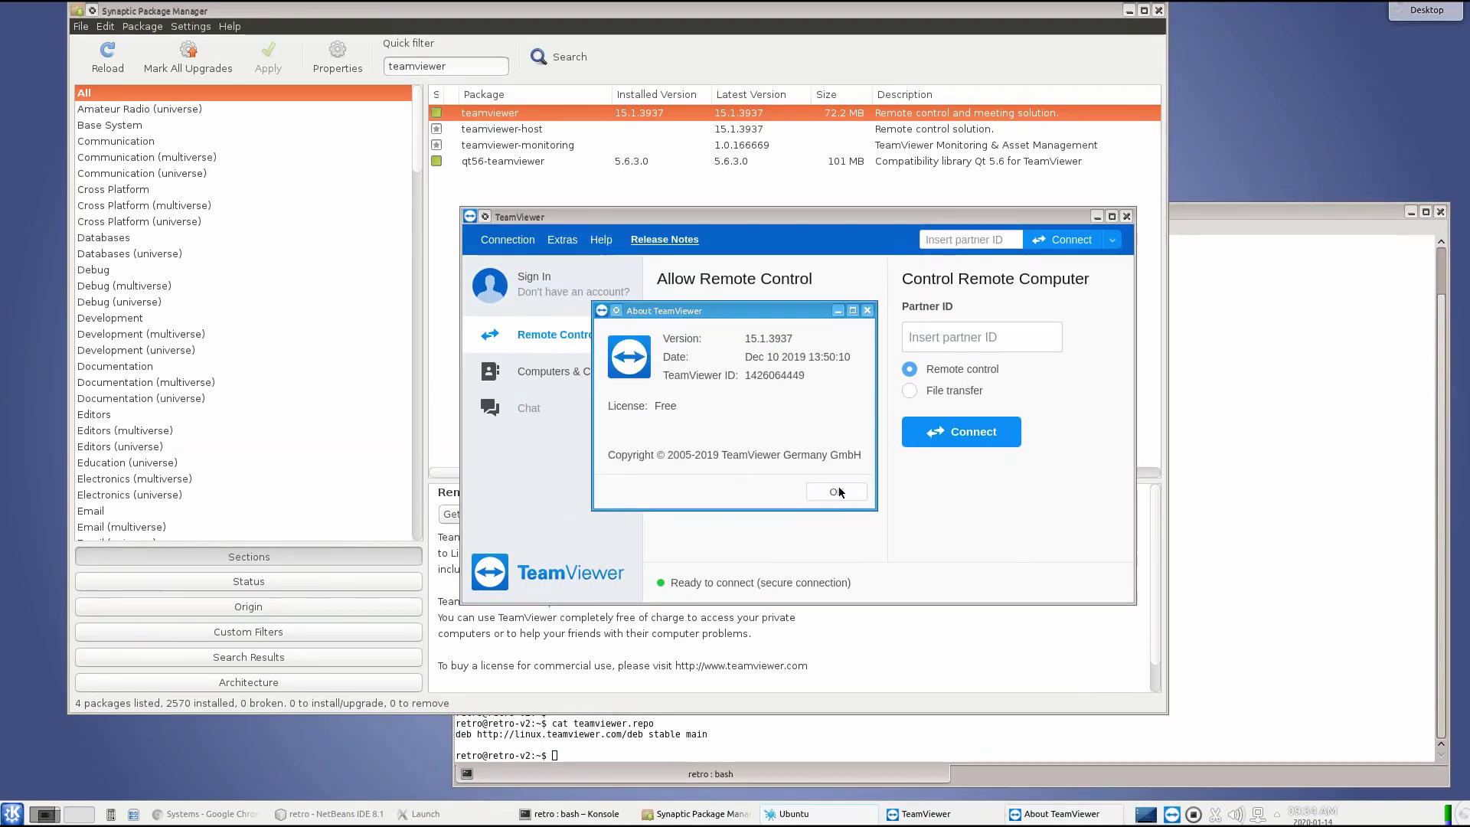
{"action": "left_click", "coordinate": [837, 491]}
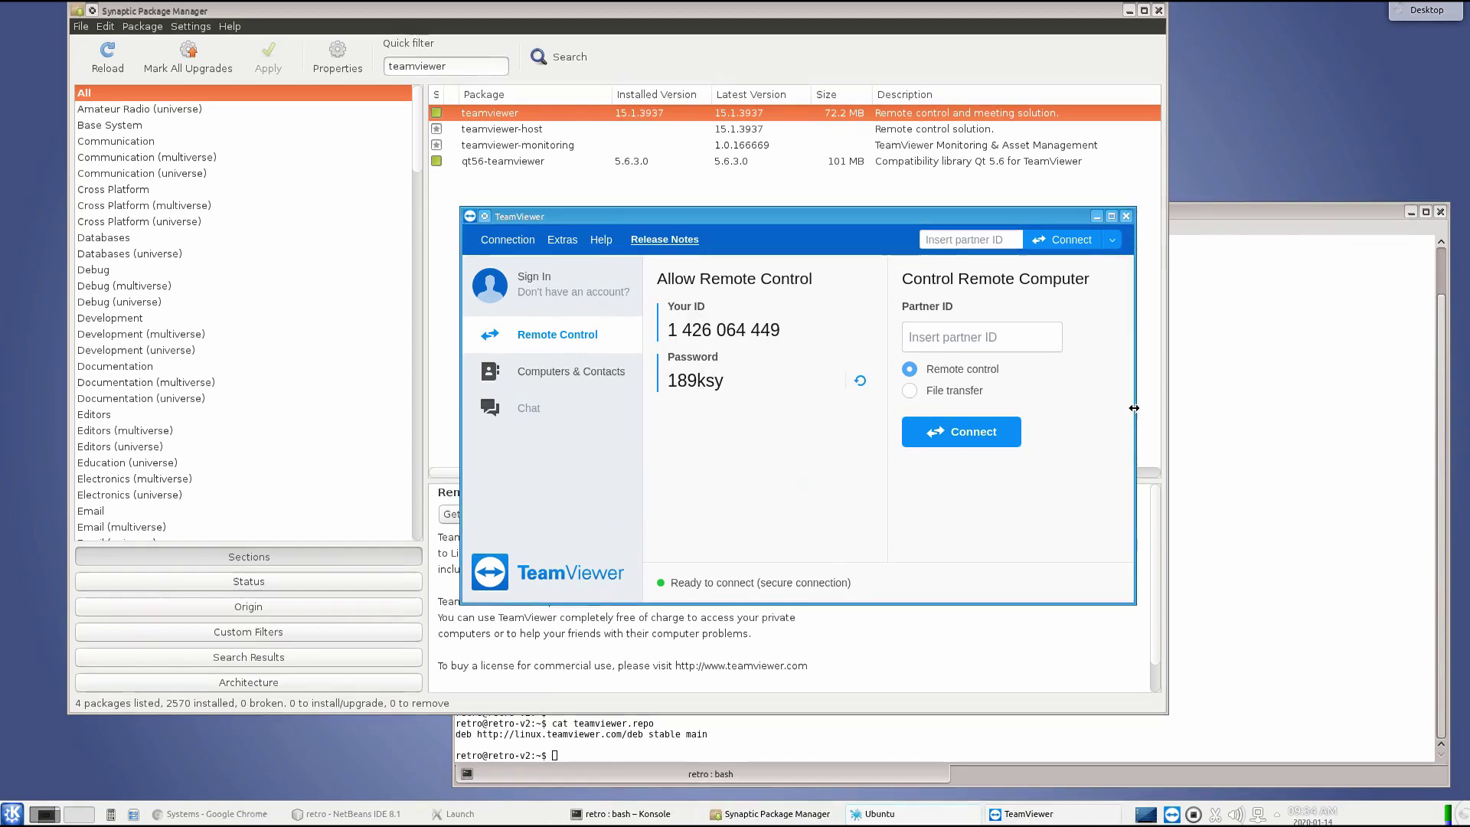
{"action": "left_click", "coordinate": [1126, 217]}
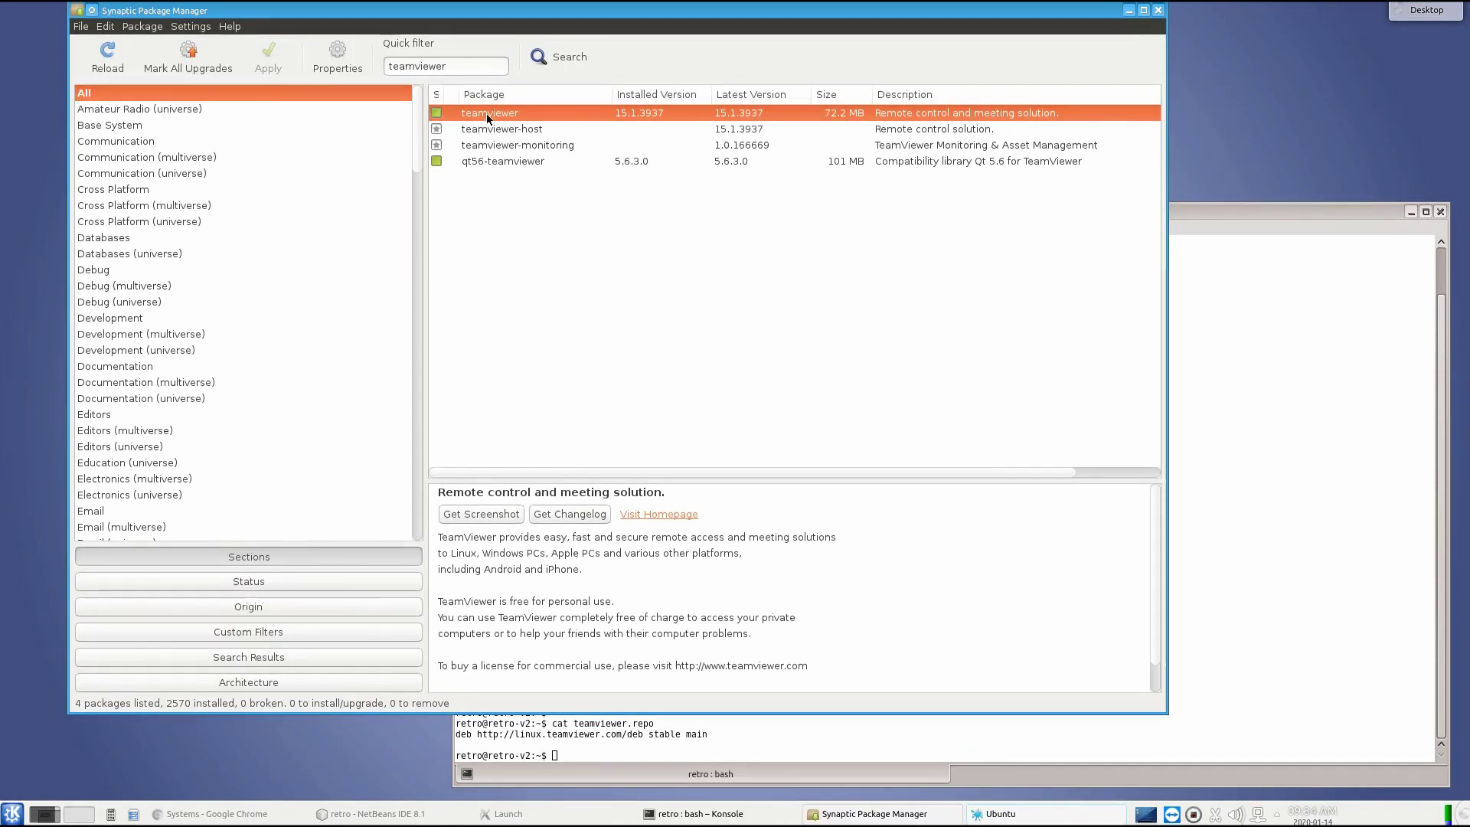
Lock the version of the teamviewer package in Synaptic.
{"action": "left_click", "coordinate": [483, 161]}
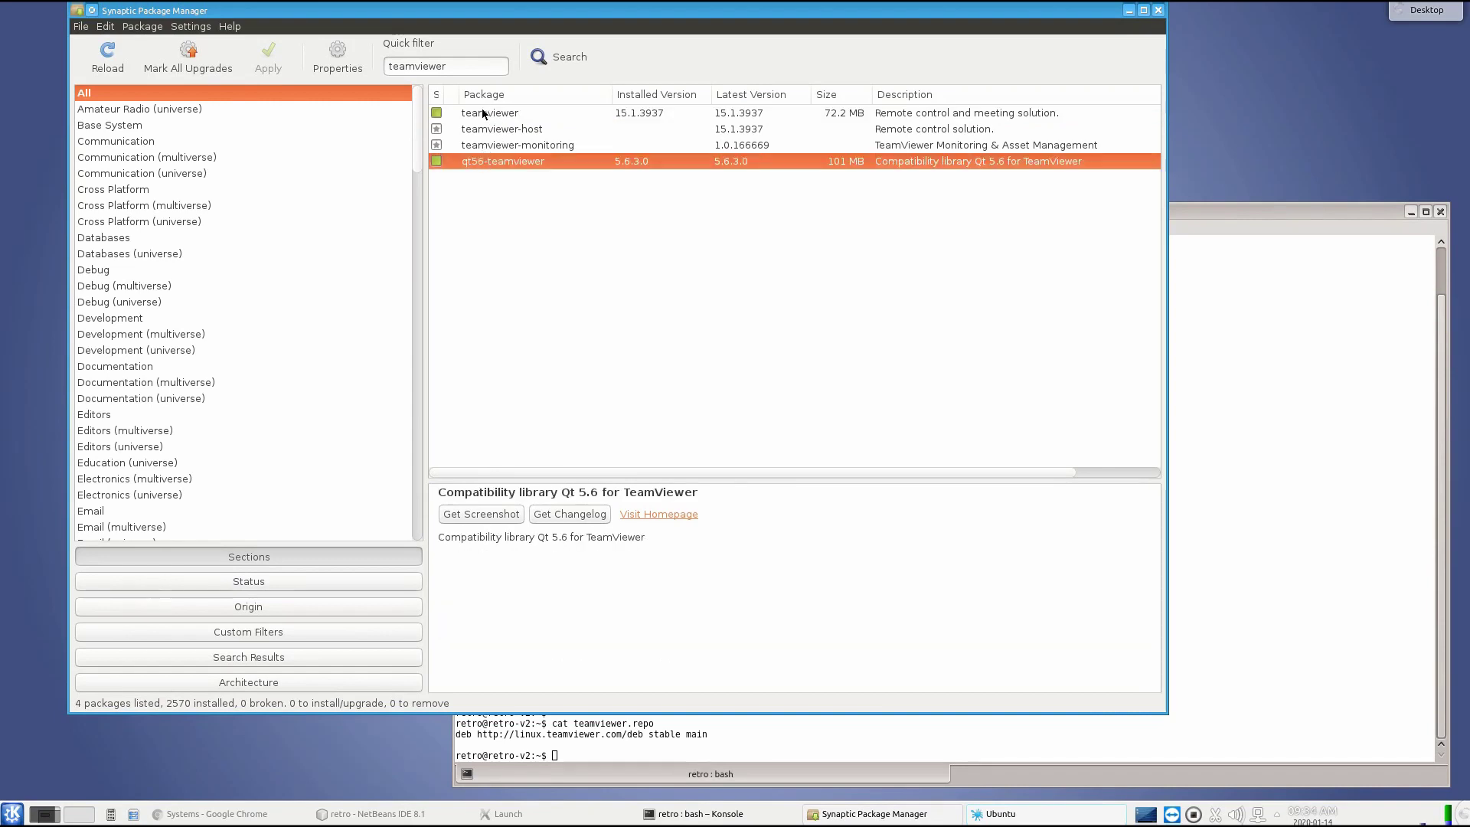
{"action": "left_click", "coordinate": [482, 116]}
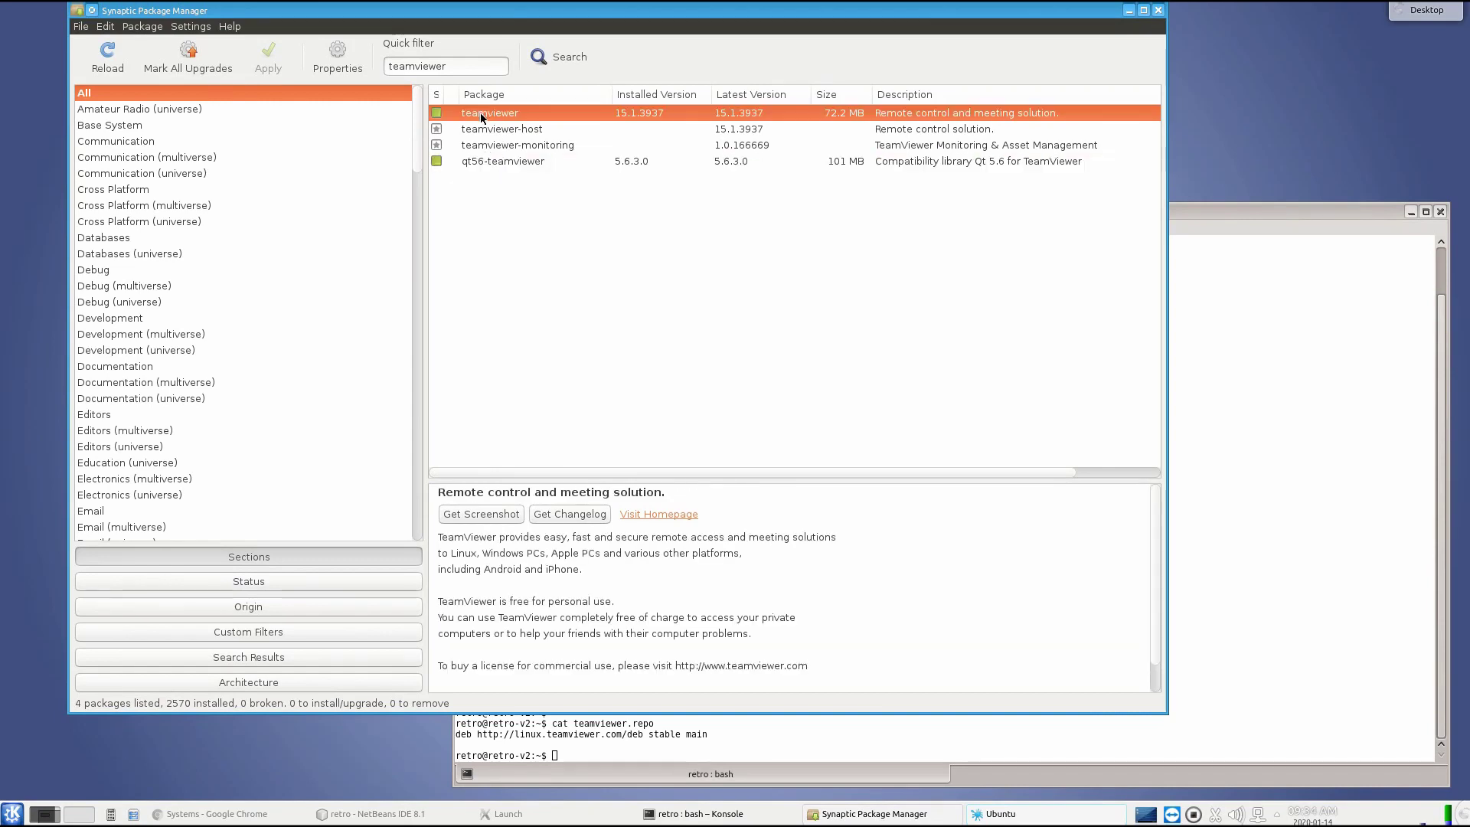
{"action": "left_click", "coordinate": [147, 26]}
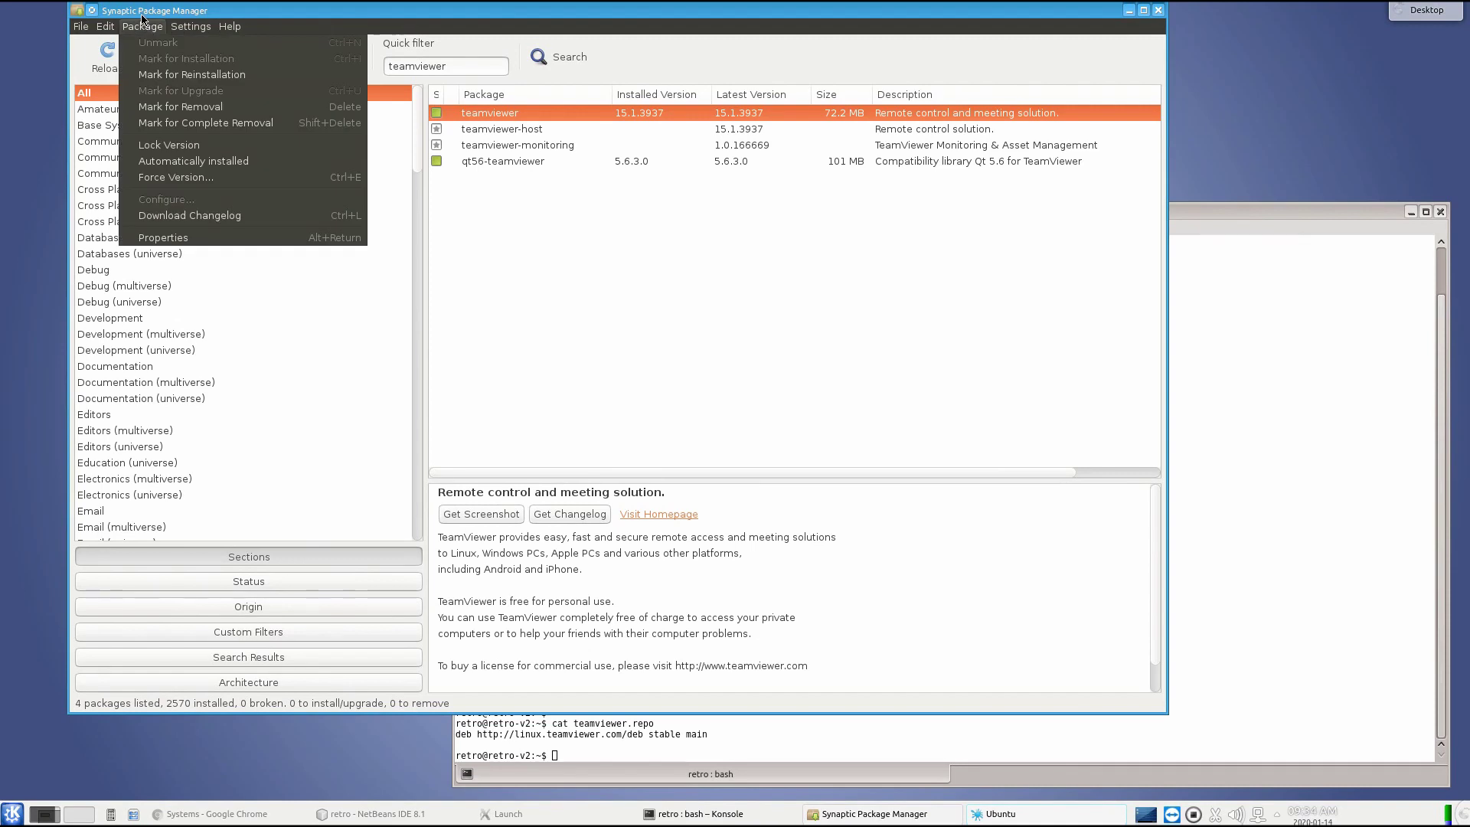
{"action": "left_click", "coordinate": [182, 147]}
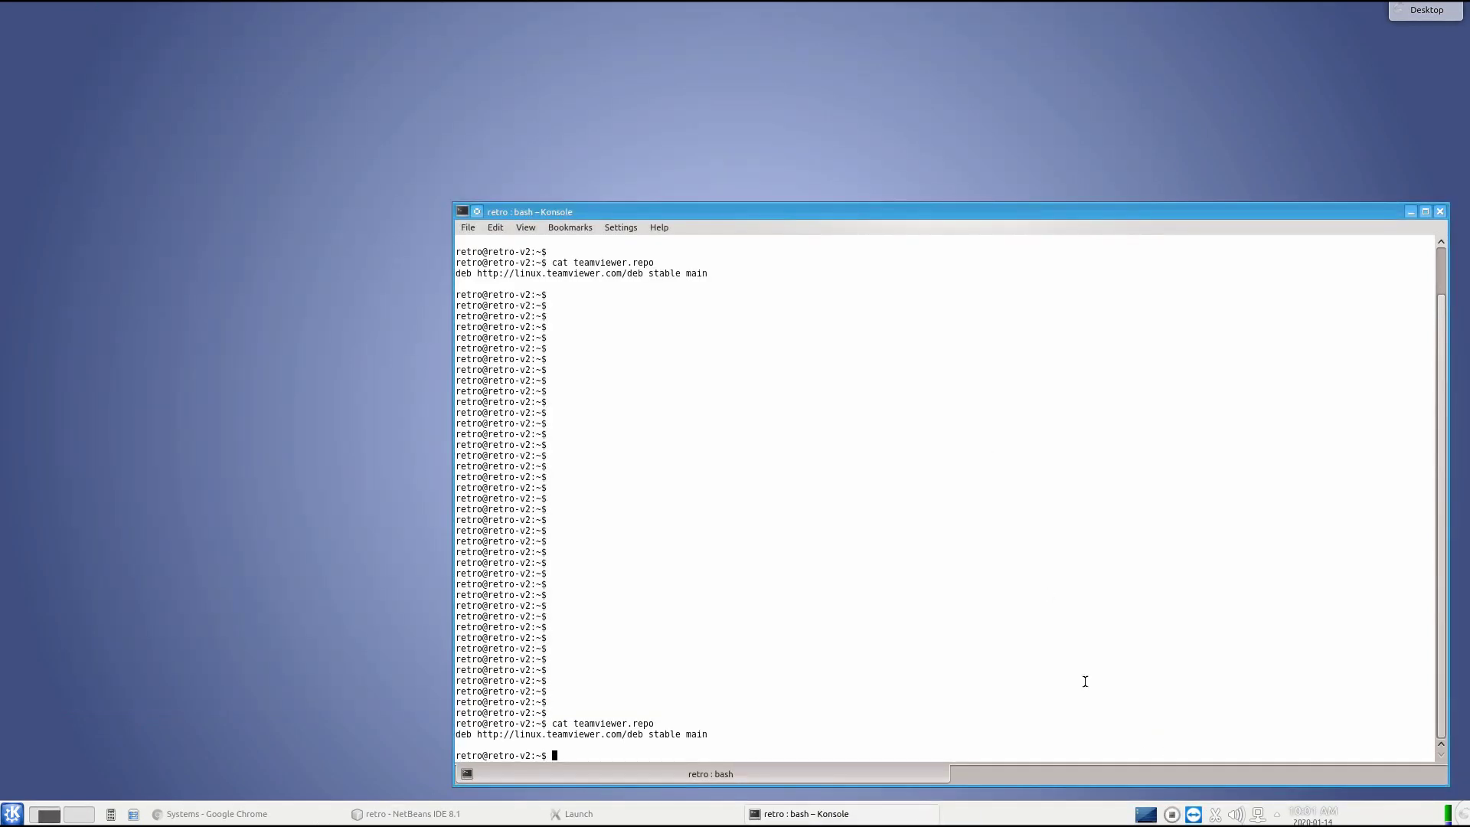
Open the TeamViewer window, check the version in its About information, and dismiss it.
{"action": "left_click", "coordinate": [1195, 813]}
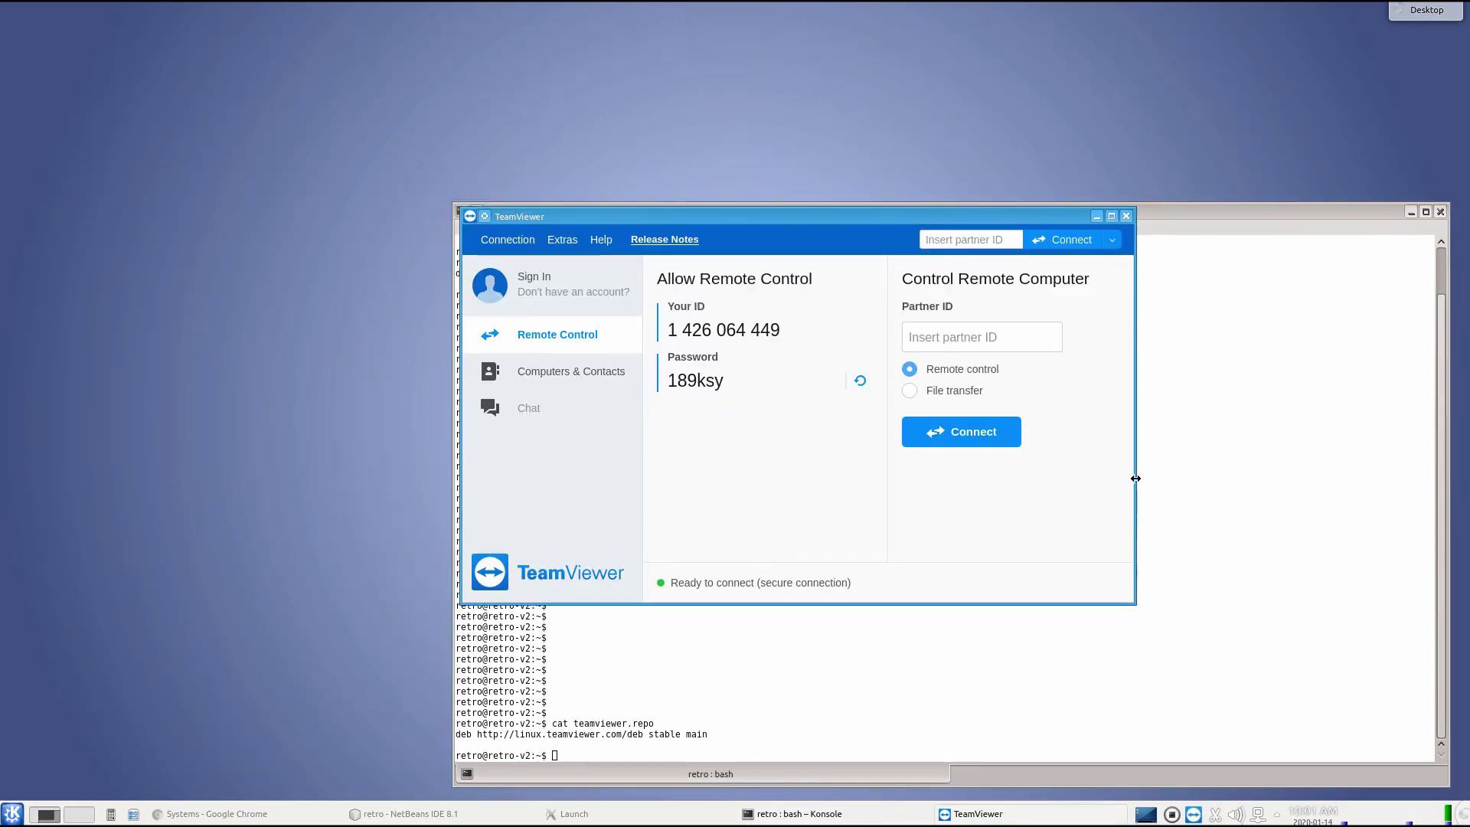
{"action": "left_click", "coordinate": [1199, 717]}
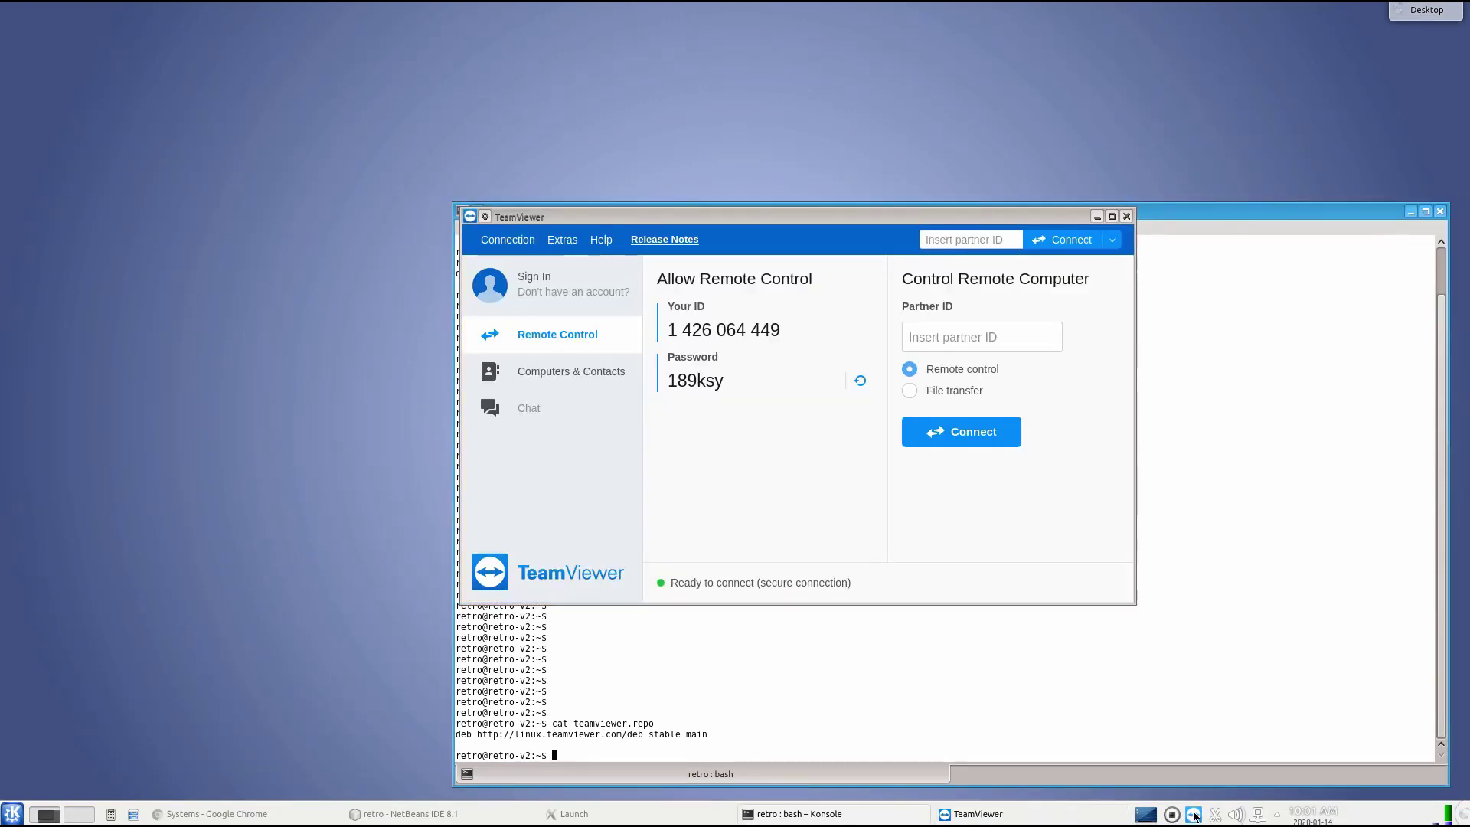
{"action": "left_click", "coordinate": [601, 240]}
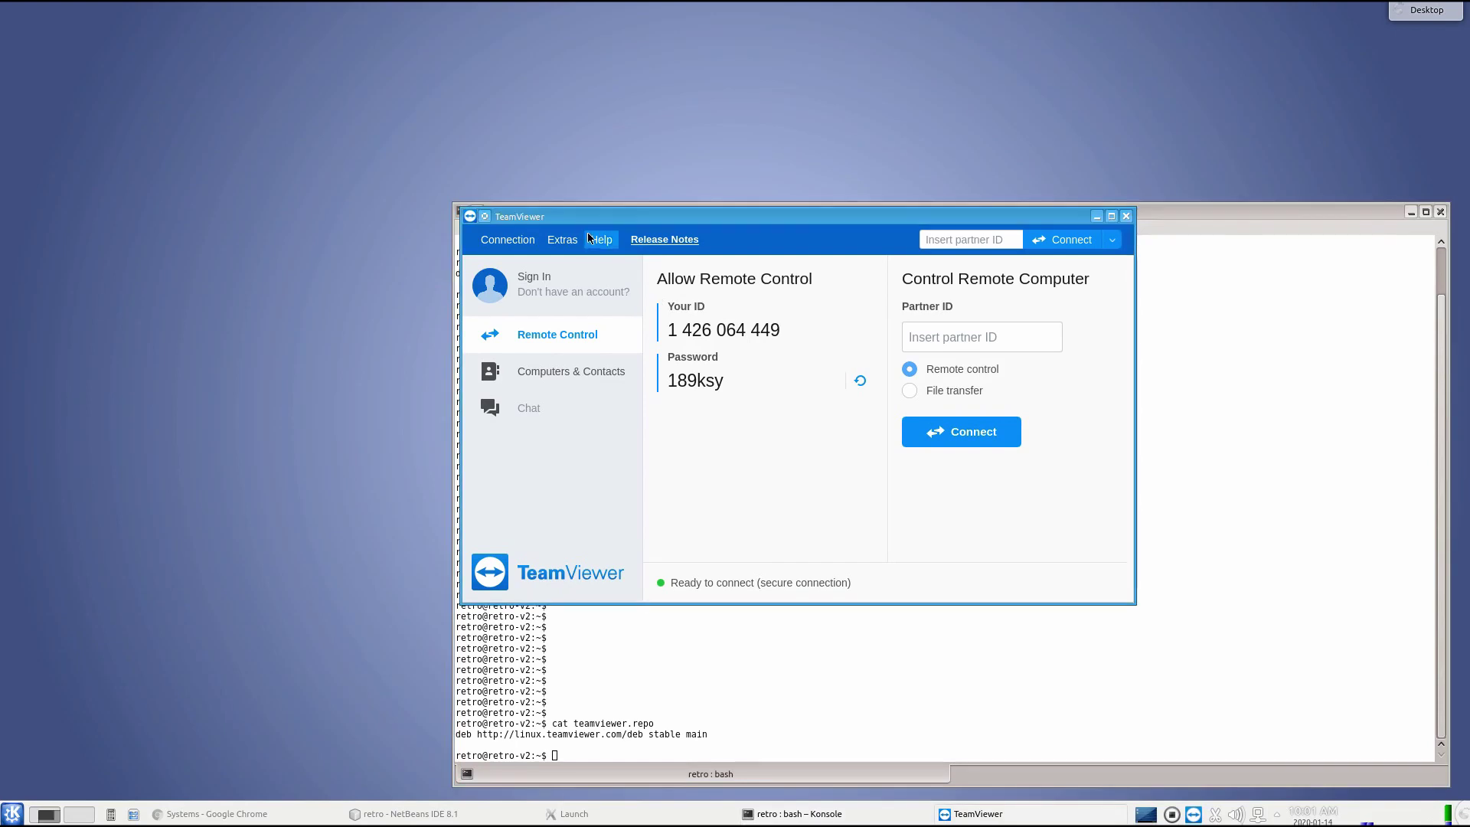
{"action": "left_click", "coordinate": [601, 240]}
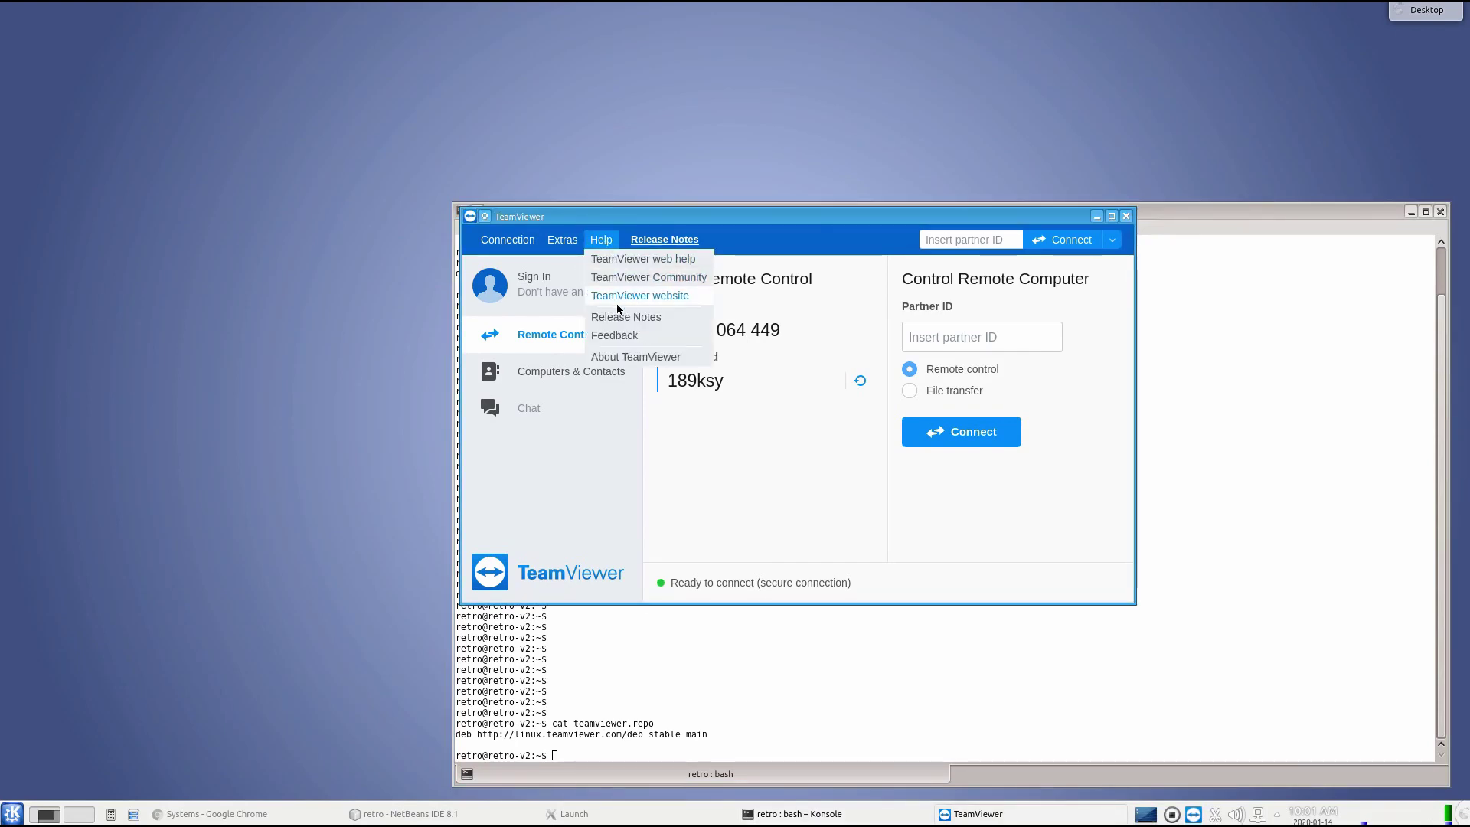
{"action": "left_click", "coordinate": [614, 356]}
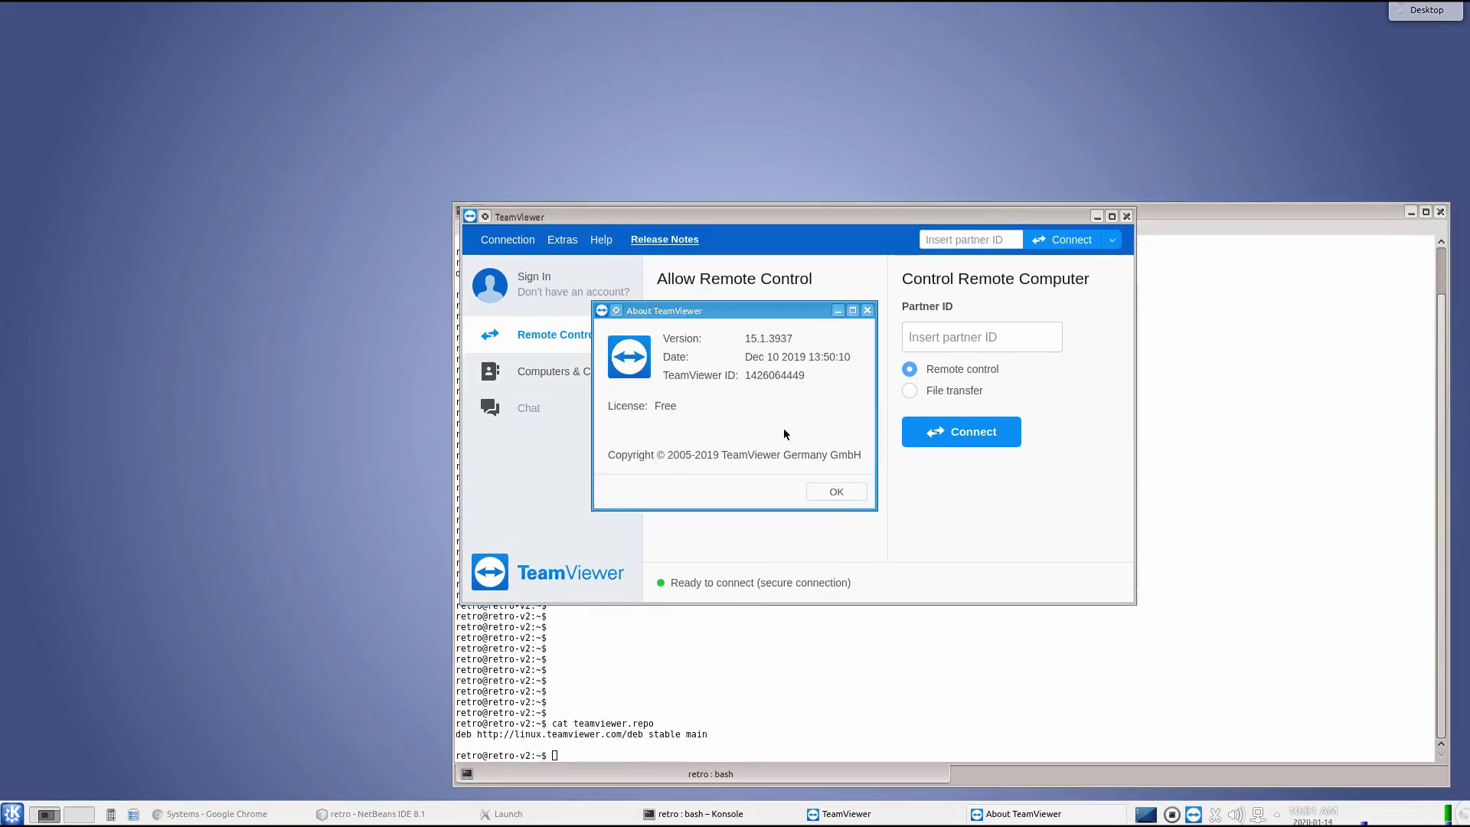
{"action": "left_click", "coordinate": [836, 492]}
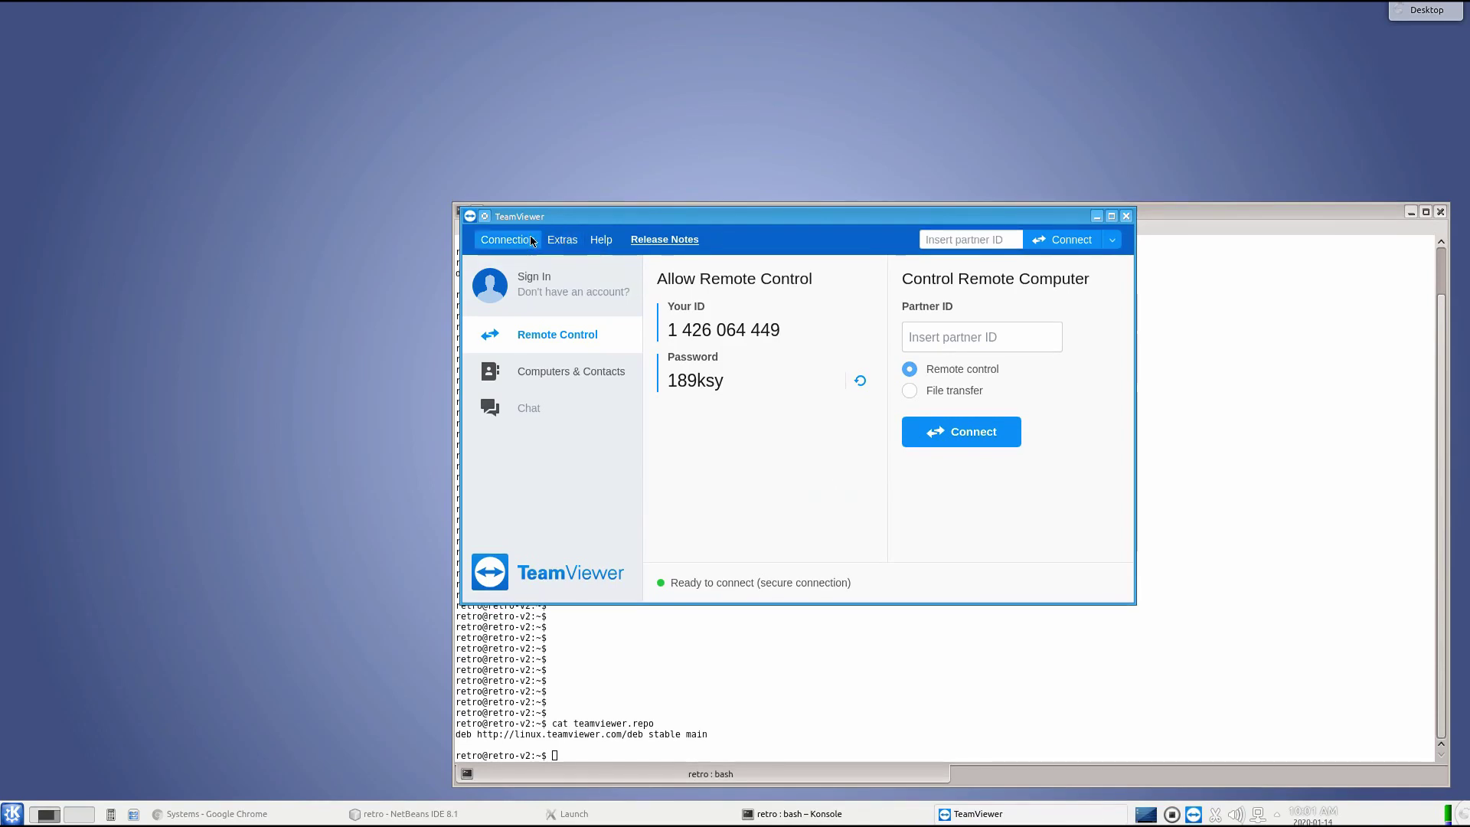
In TeamViewer's general options, have TeamViewer start with the system and set incoming LAN connections to accept.
{"action": "left_click", "coordinate": [561, 240]}
{"action": "left_click", "coordinate": [565, 257]}
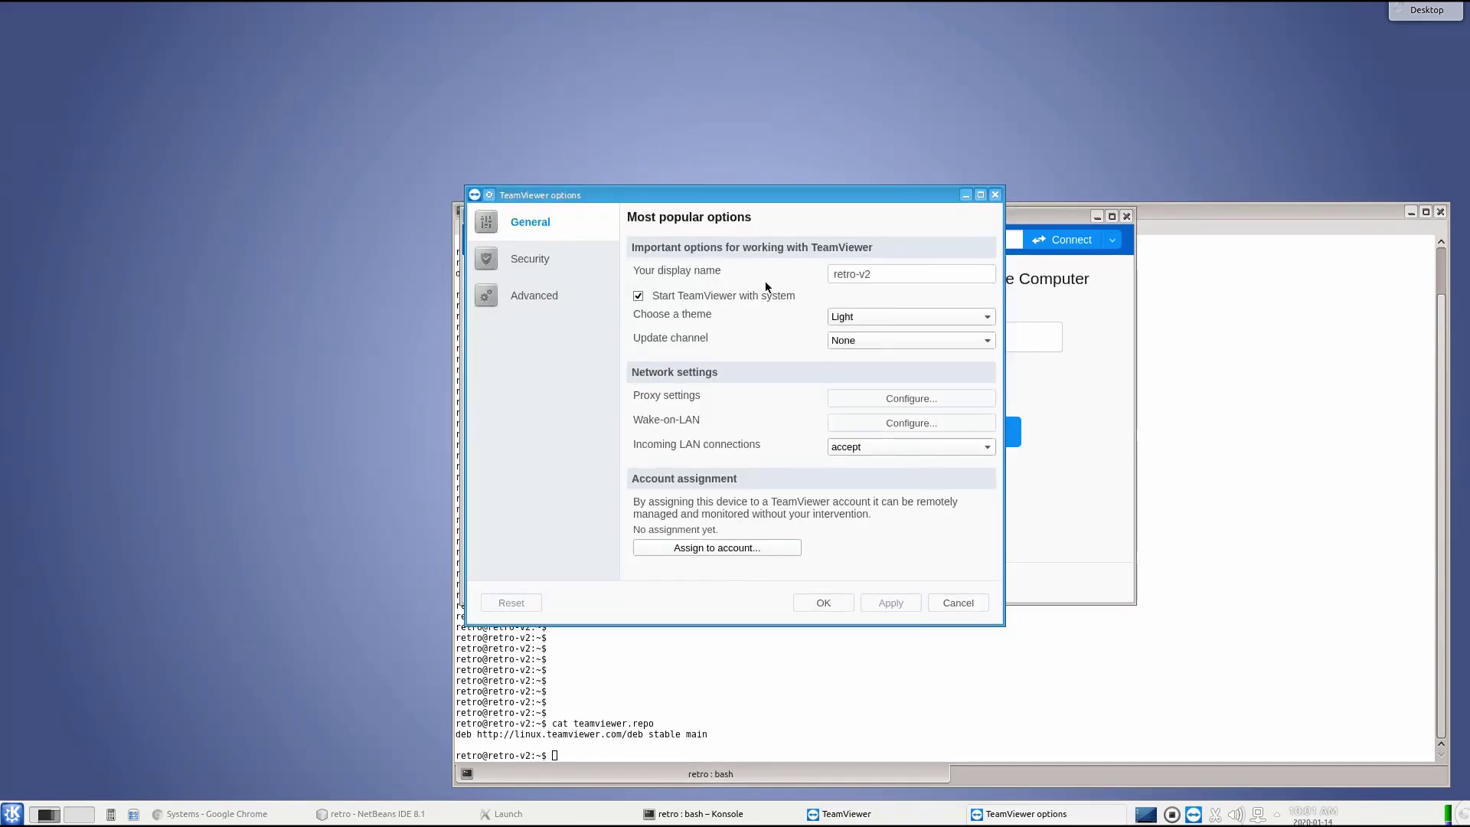
{"action": "left_click", "coordinate": [637, 296]}
{"action": "left_click", "coordinate": [879, 448]}
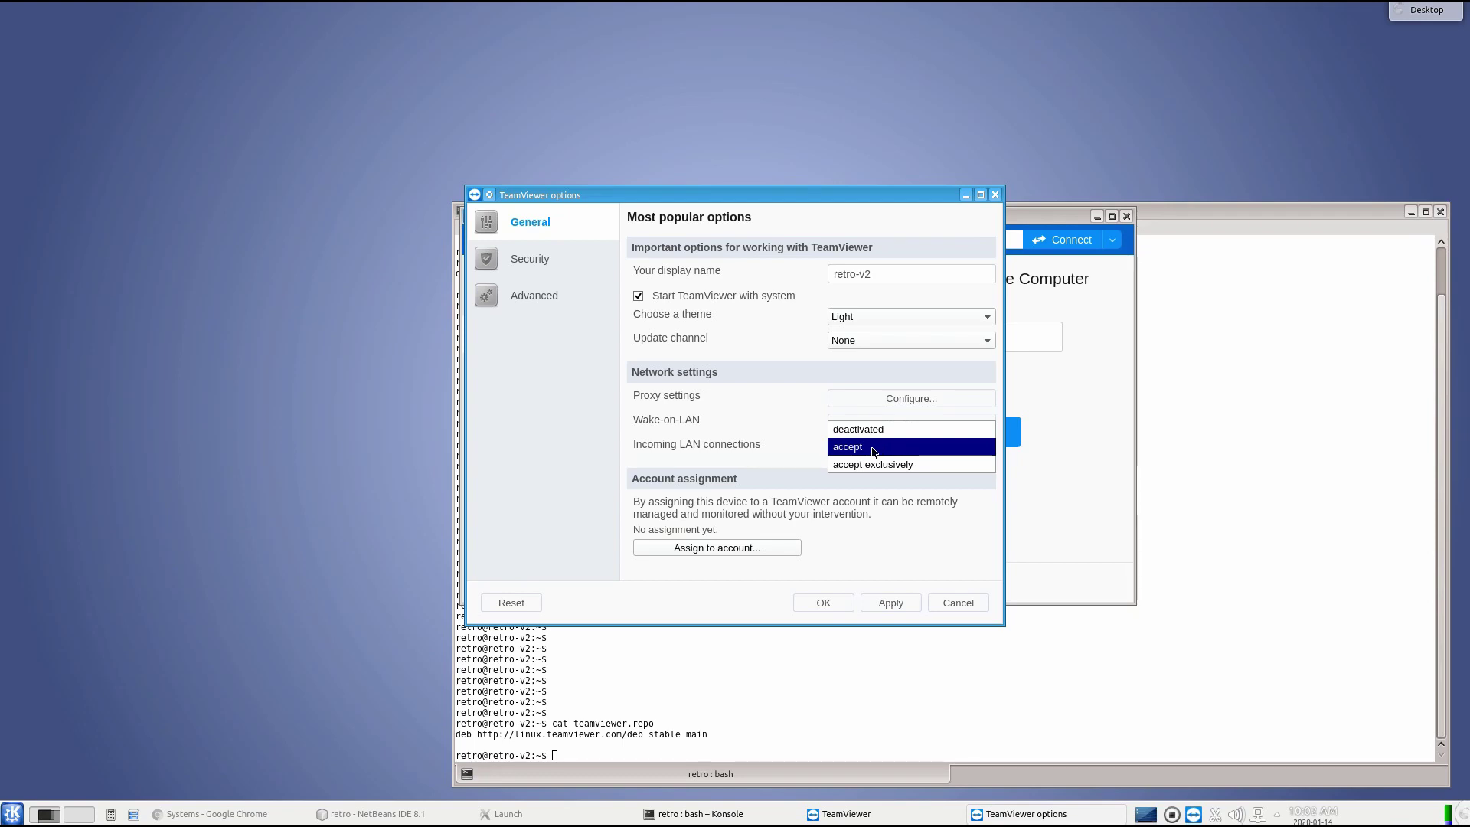
{"action": "left_click", "coordinate": [873, 448]}
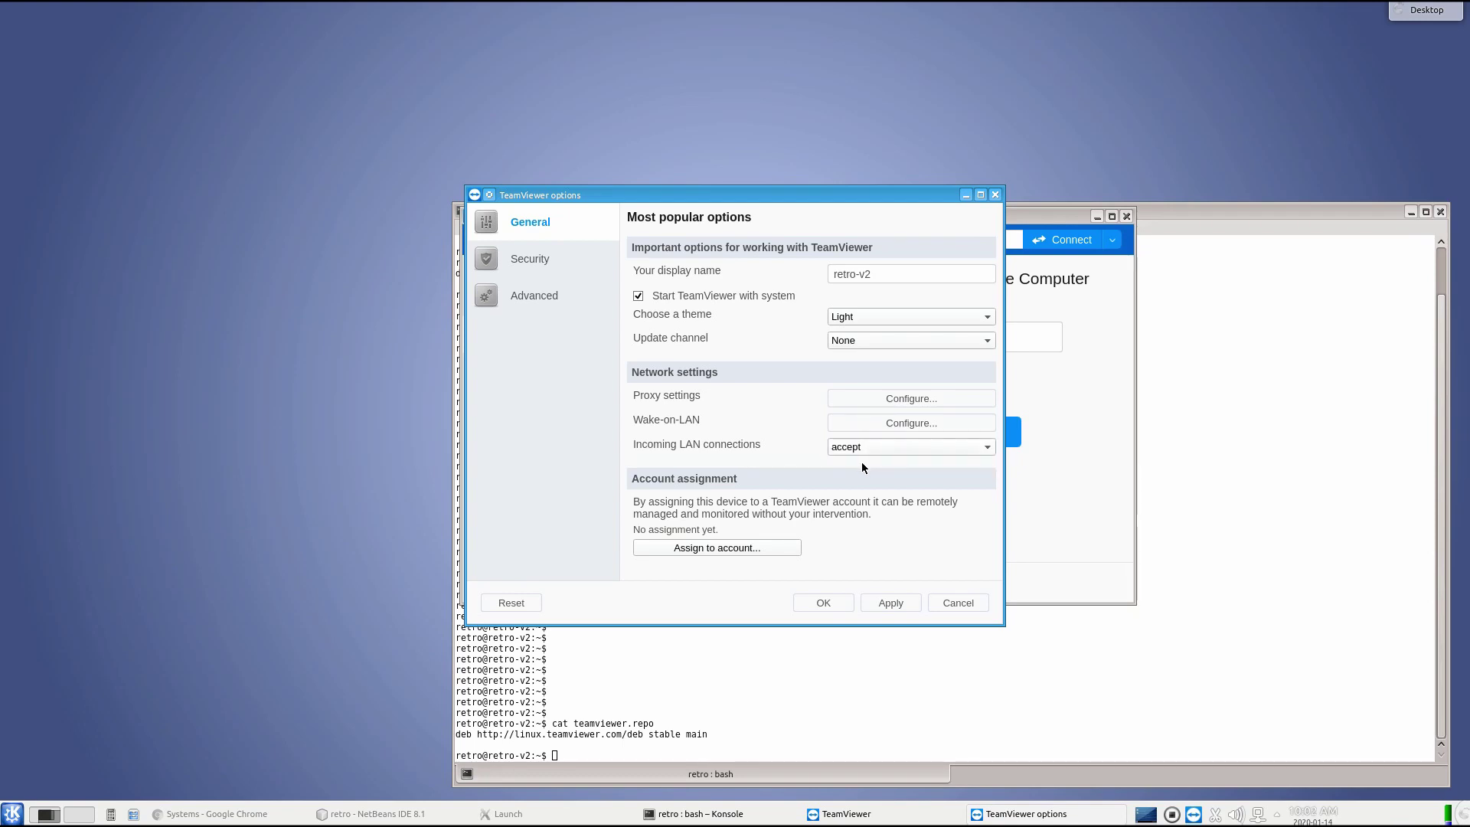
In TeamViewer's security options, set and confirm the personal password for unattended access, then save the options.
{"action": "left_click", "coordinate": [542, 262]}
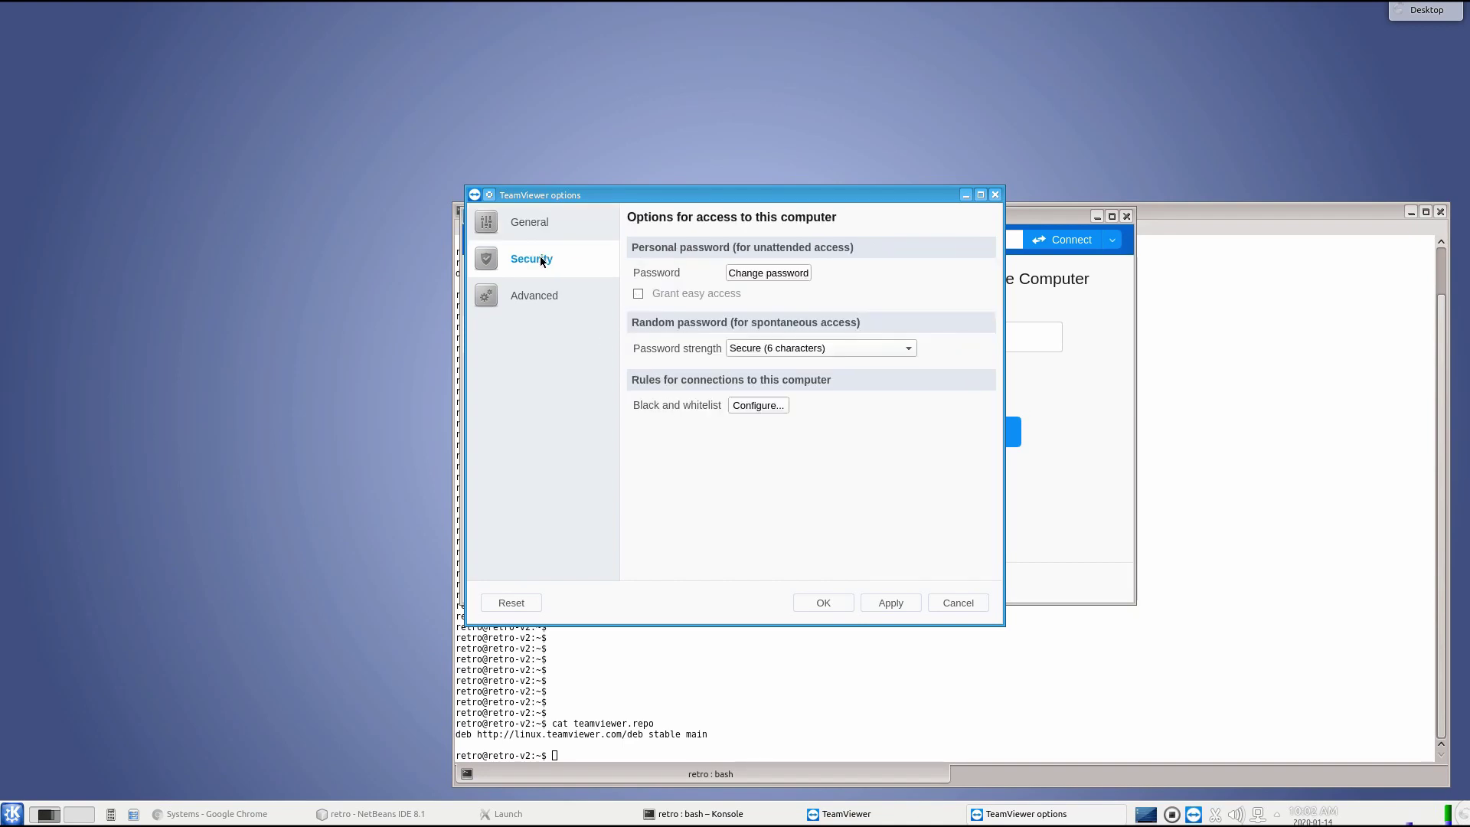
{"action": "left_click", "coordinate": [769, 273]}
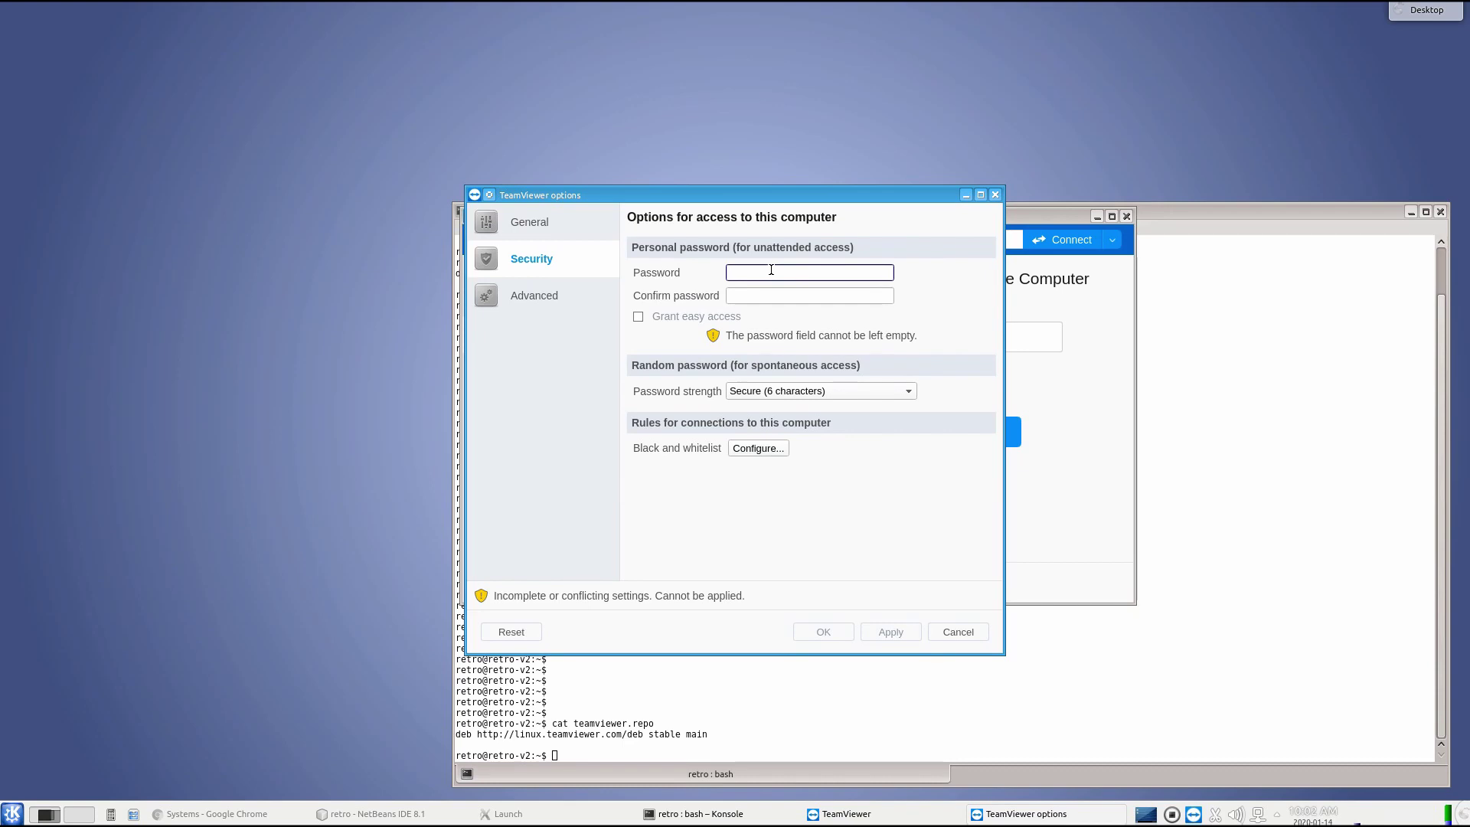
{"action": "type", "text": "••••••••"}
{"action": "key", "text": "Tab"}
{"action": "type", "text": "•"}
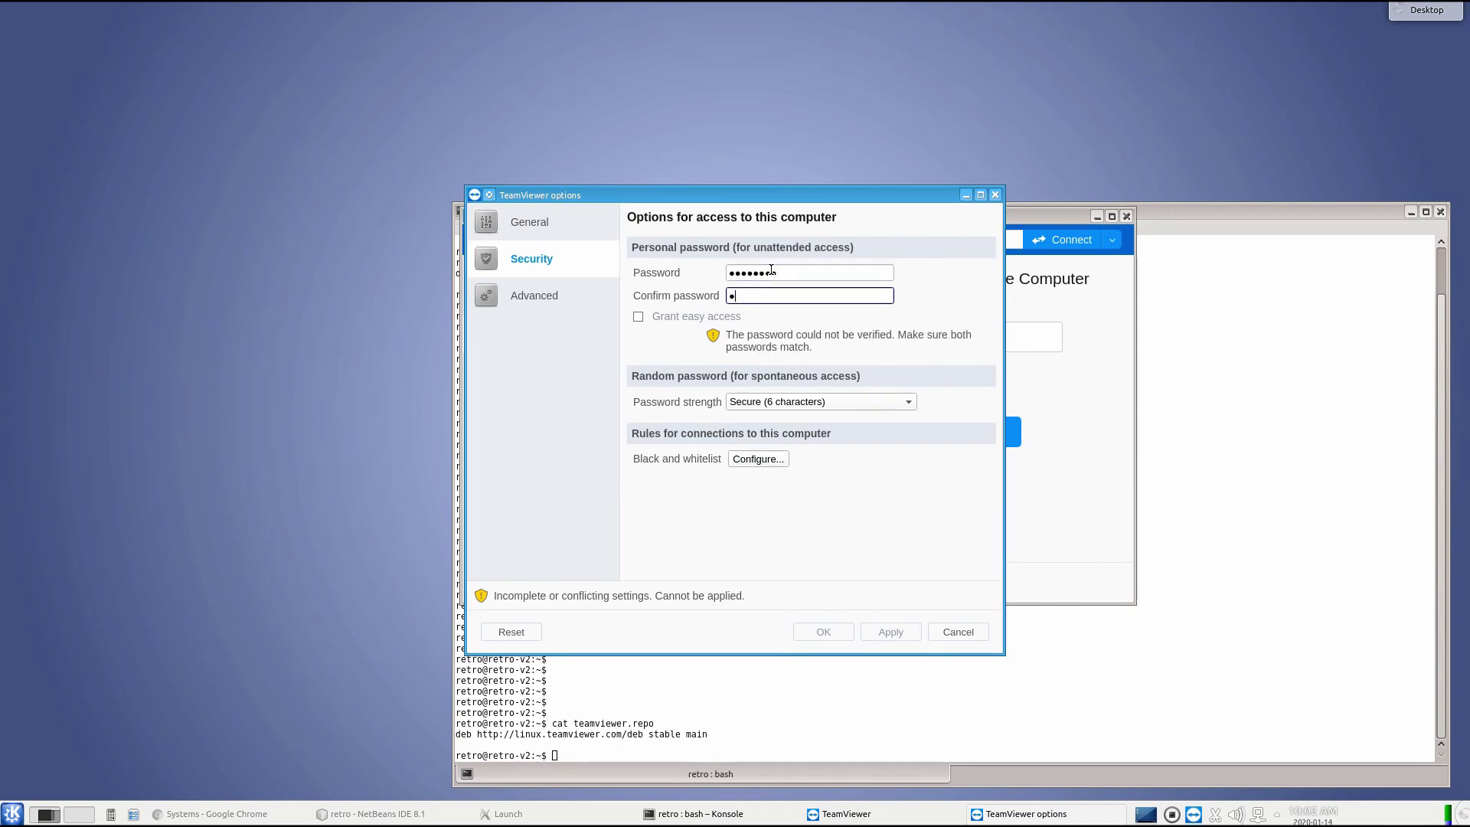
{"action": "key", "text": "BackSpace"}
{"action": "type", "text": "••••••••"}
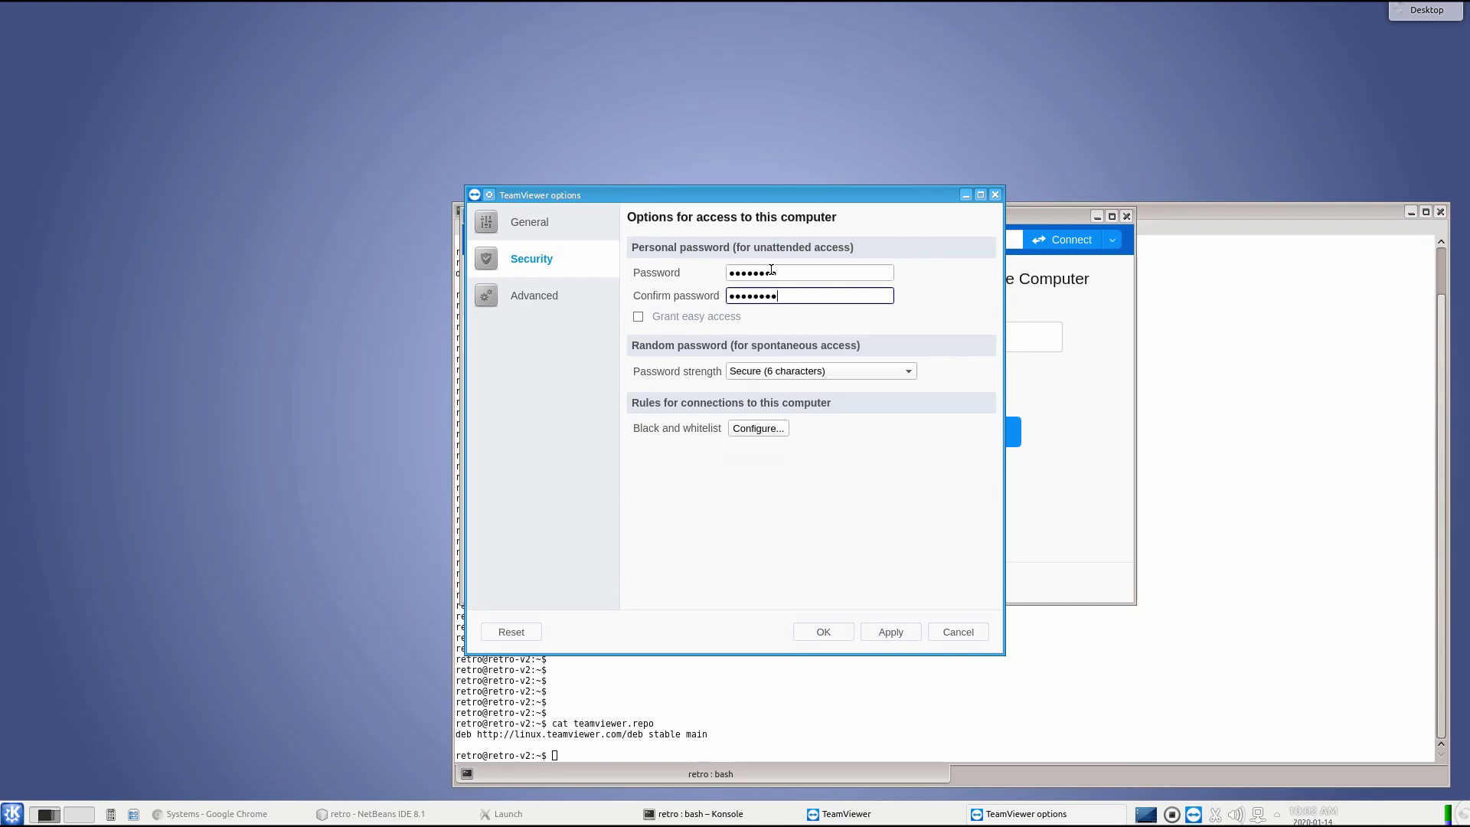
{"action": "left_click", "coordinate": [828, 634]}
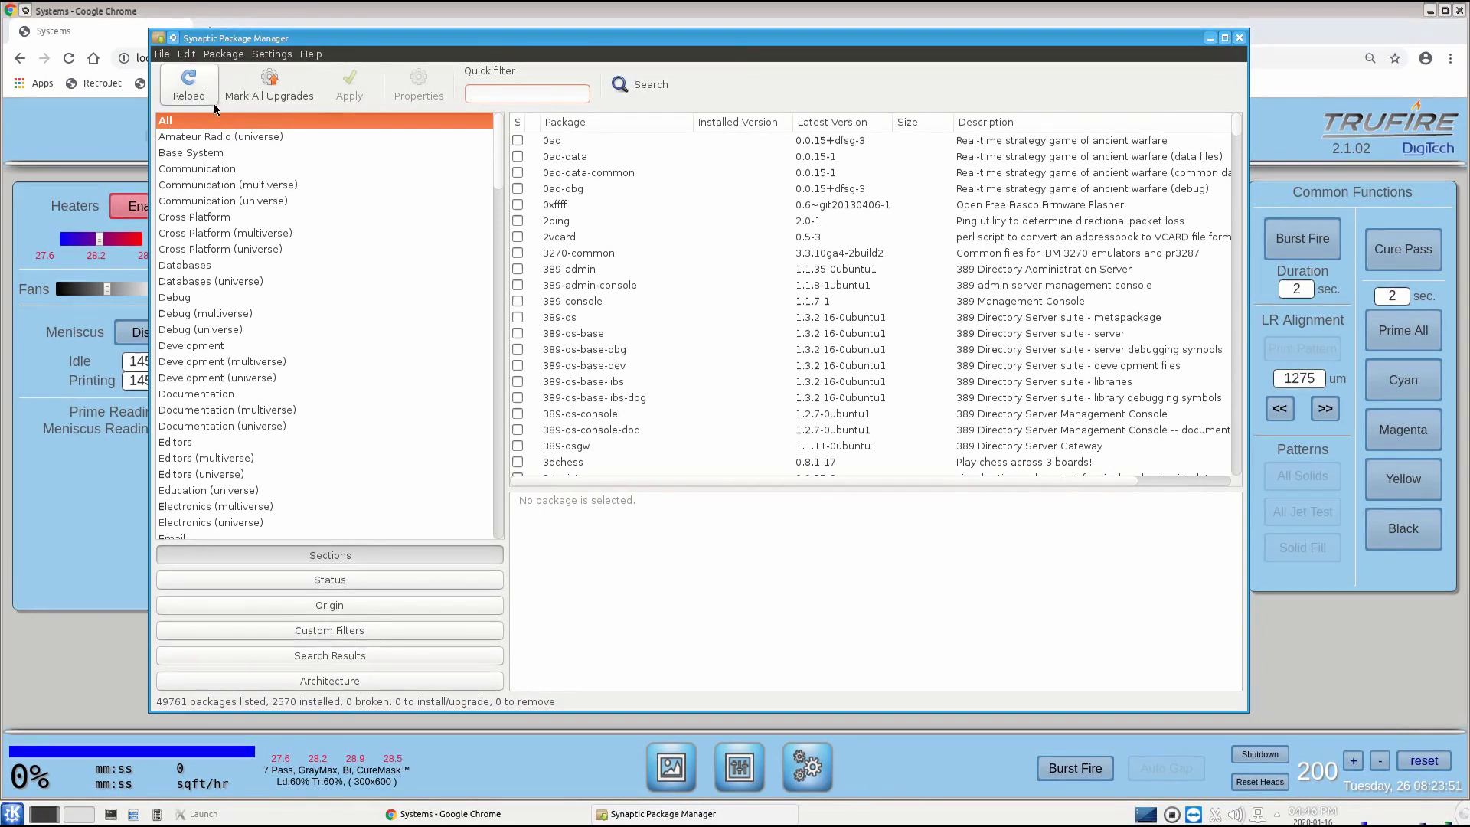
Try to reload the package information in Synaptic and dismiss the error dialog.
{"action": "left_click", "coordinate": [188, 83]}
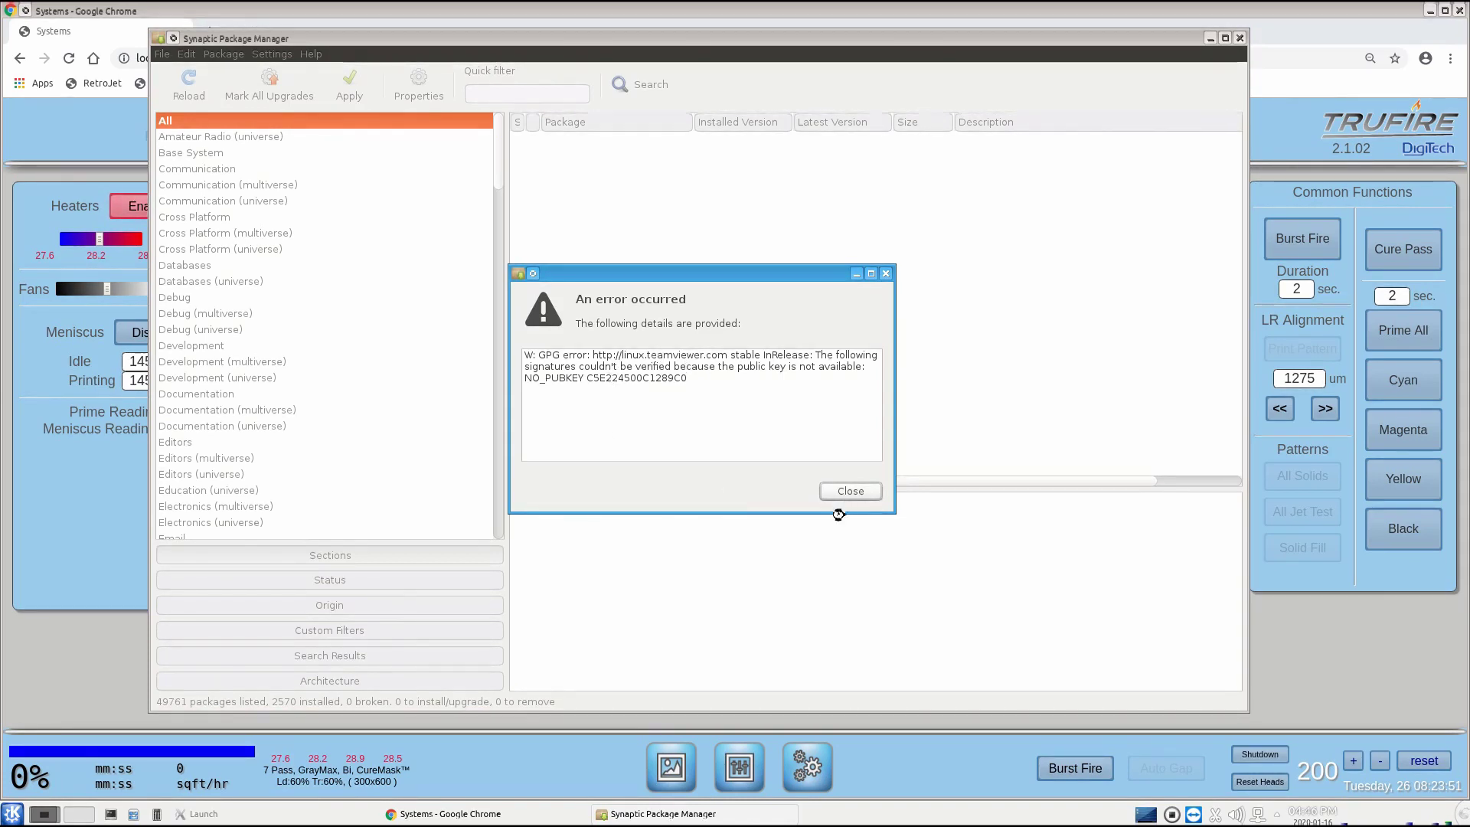
{"action": "left_click", "coordinate": [848, 490]}
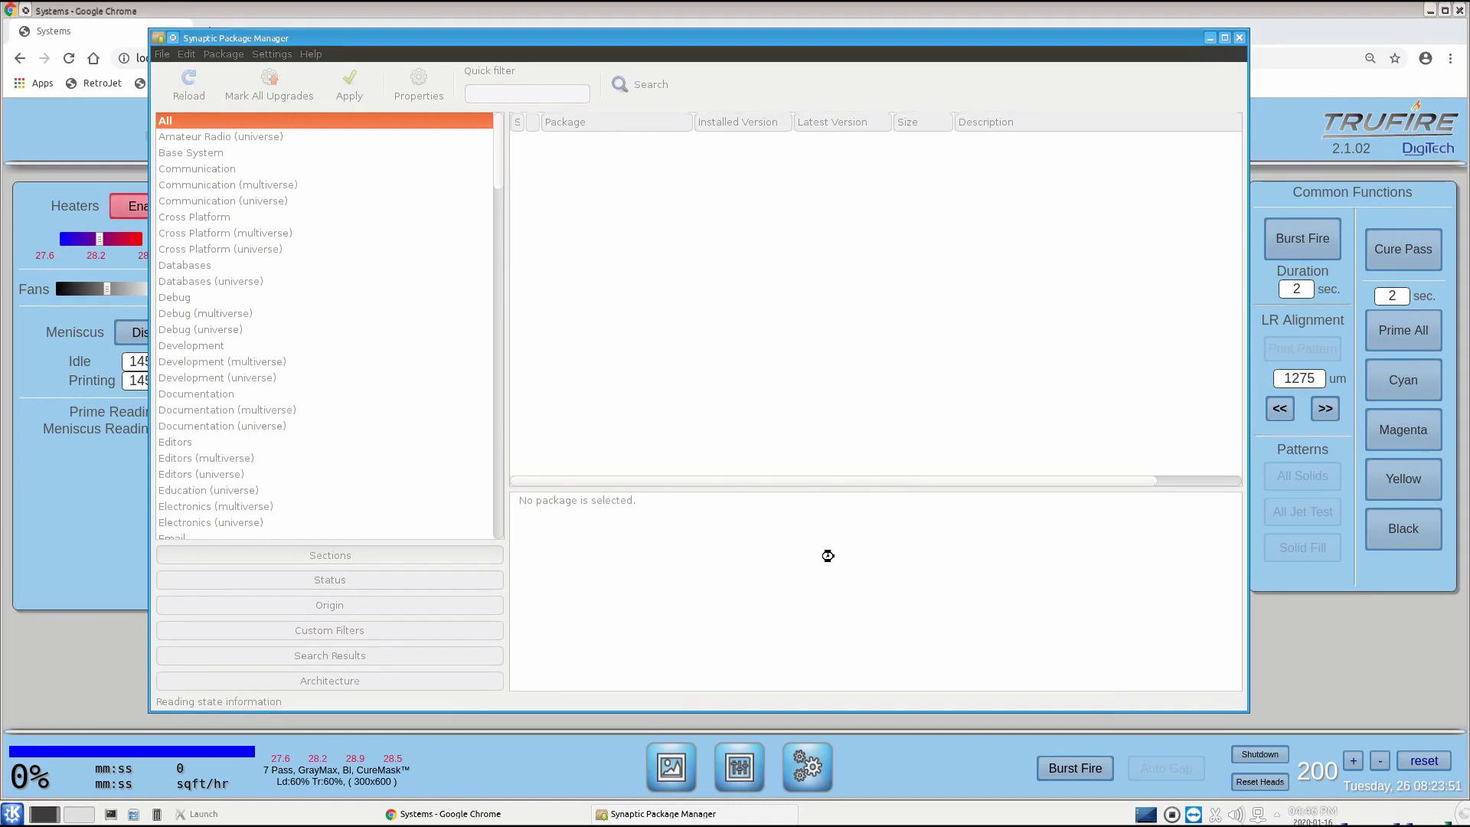
Switch to Chrome, search for "update teamviewer via repository" in a new tab, and open TeamViewer's article on updating Linux via repository.
{"action": "left_click", "coordinate": [223, 23]}
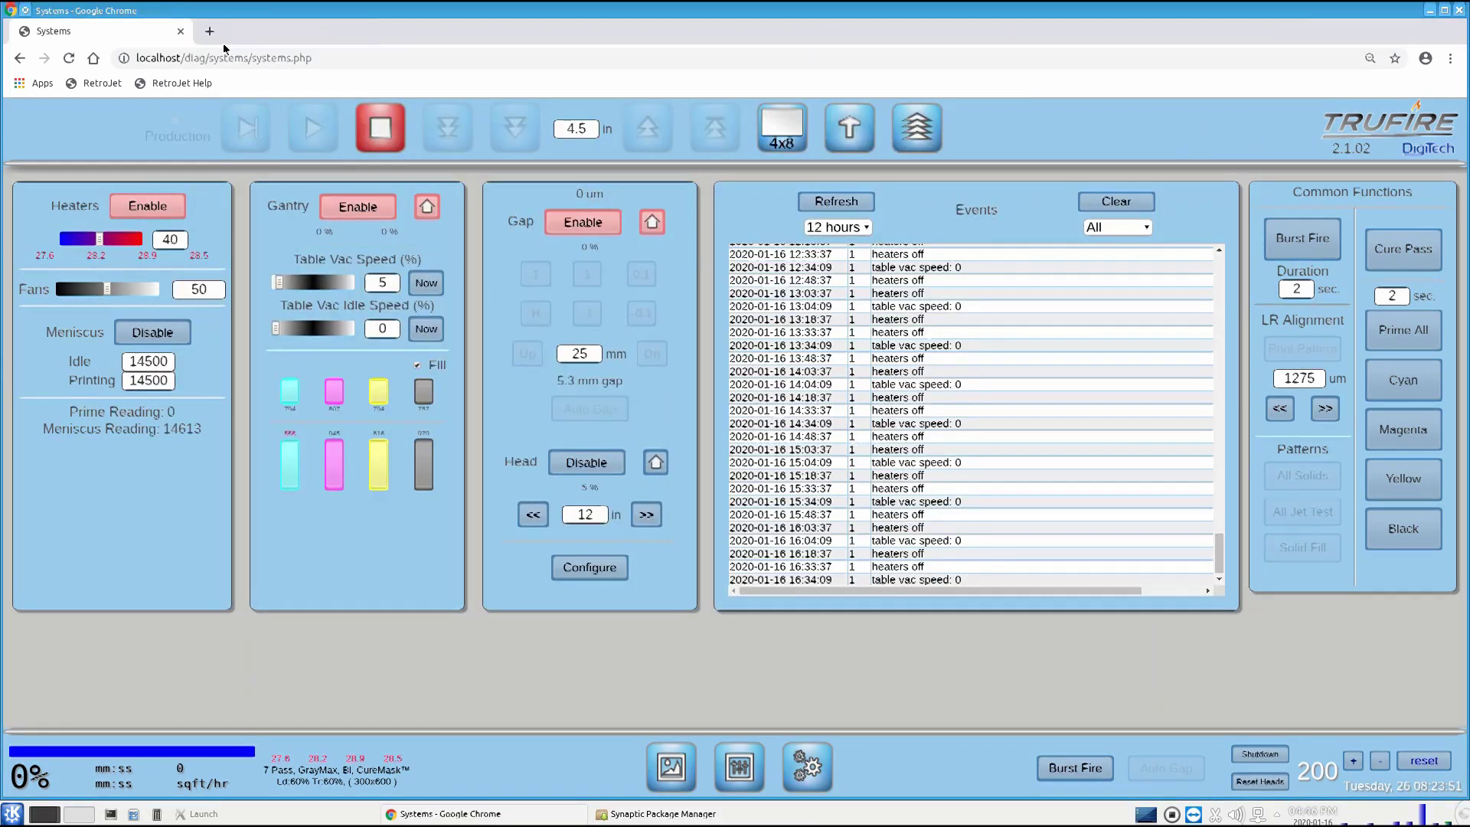
{"action": "key", "text": "ctrl+t"}
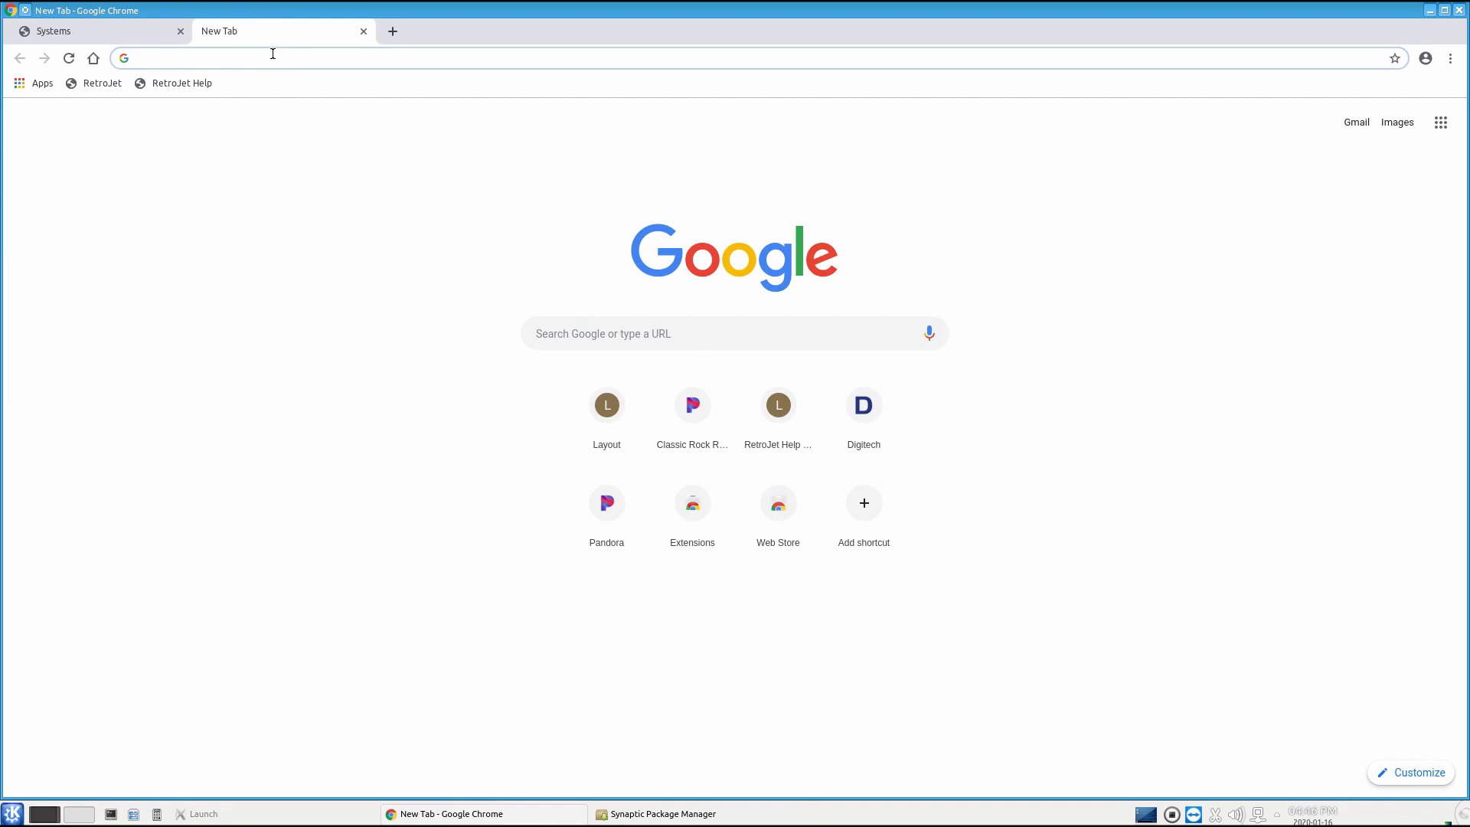
{"action": "type", "text": "update"}
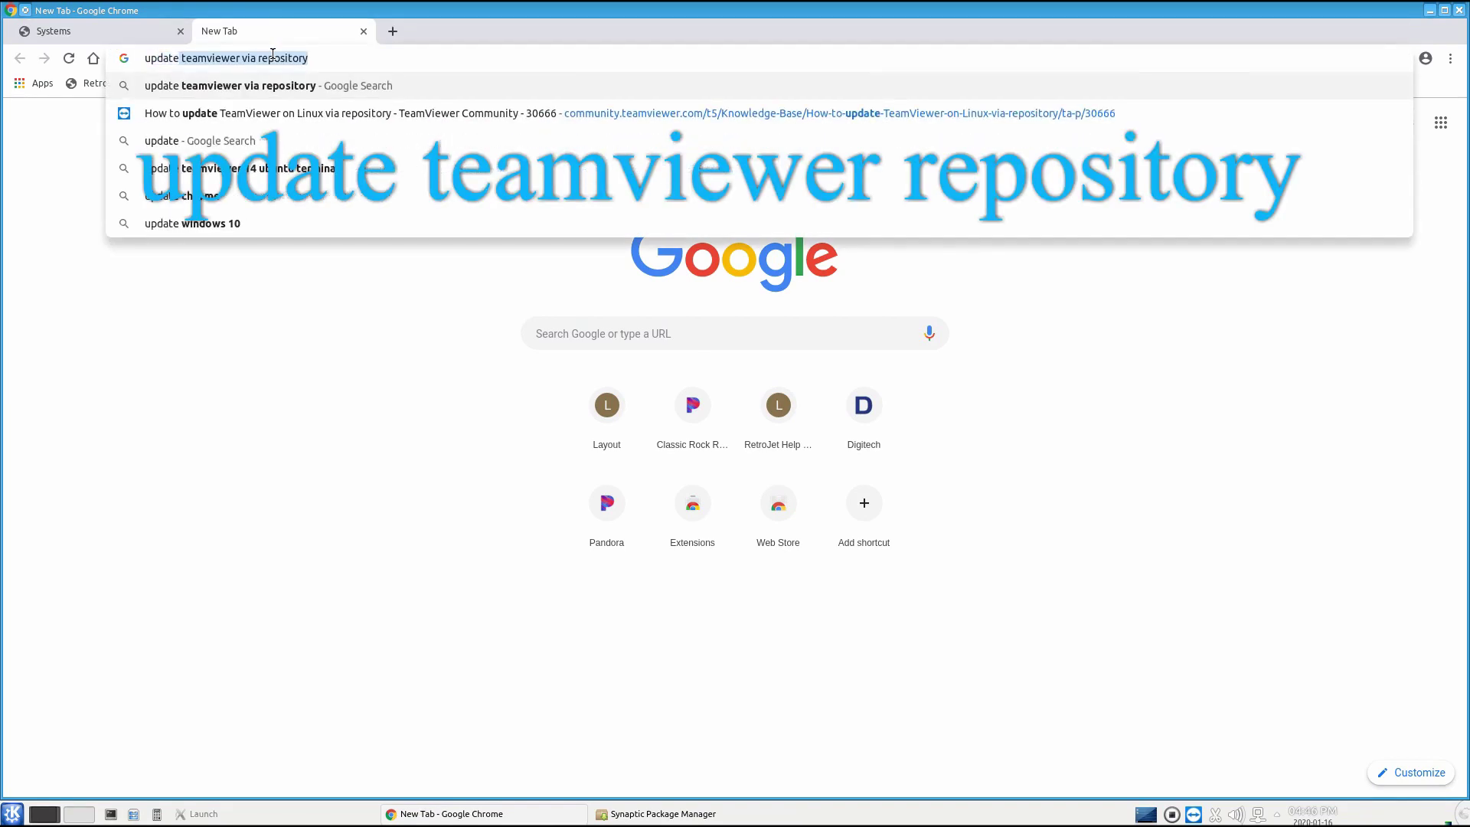
{"action": "key", "text": "Return"}
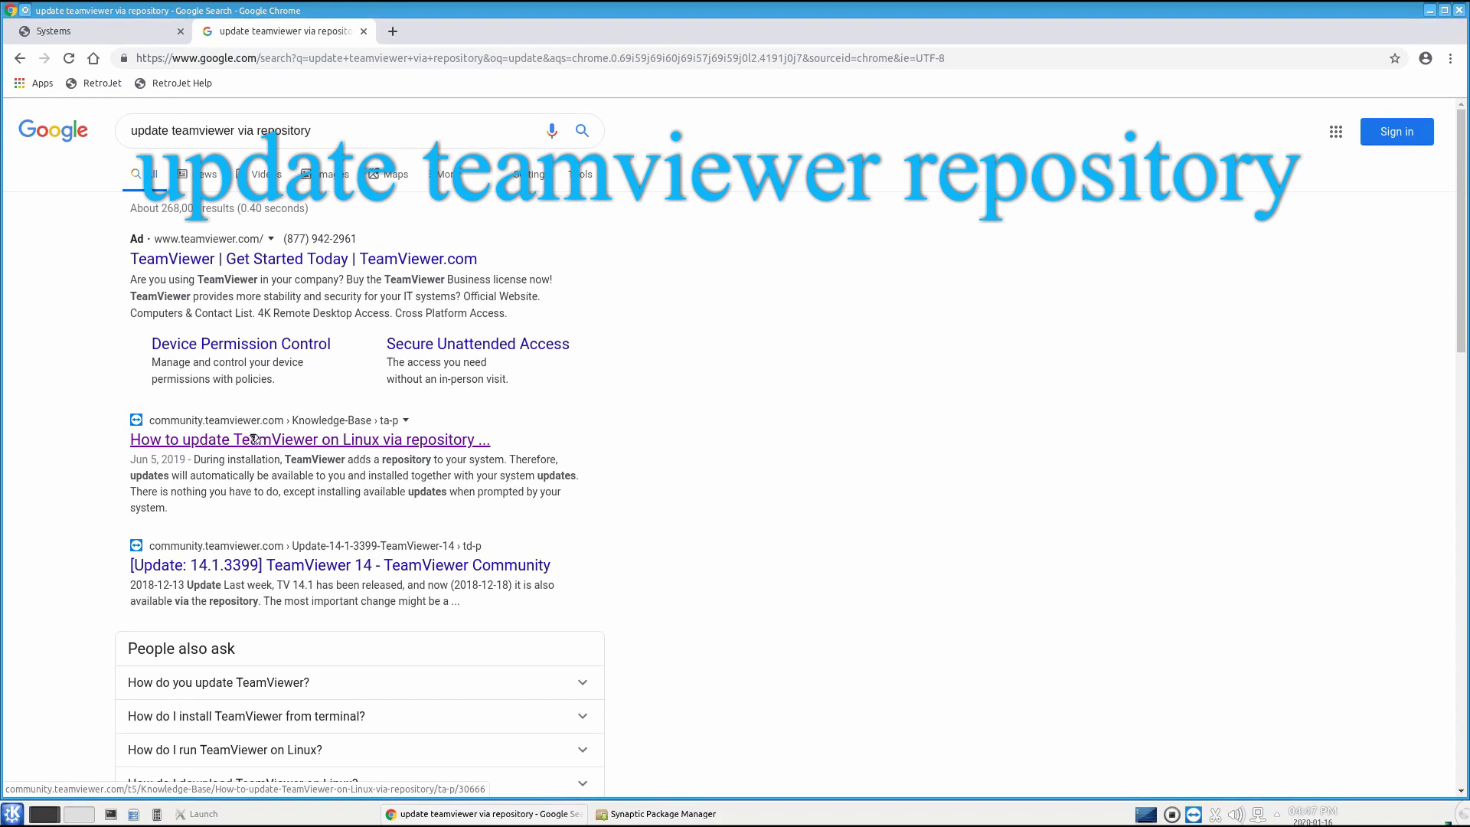
{"action": "left_click", "coordinate": [193, 441]}
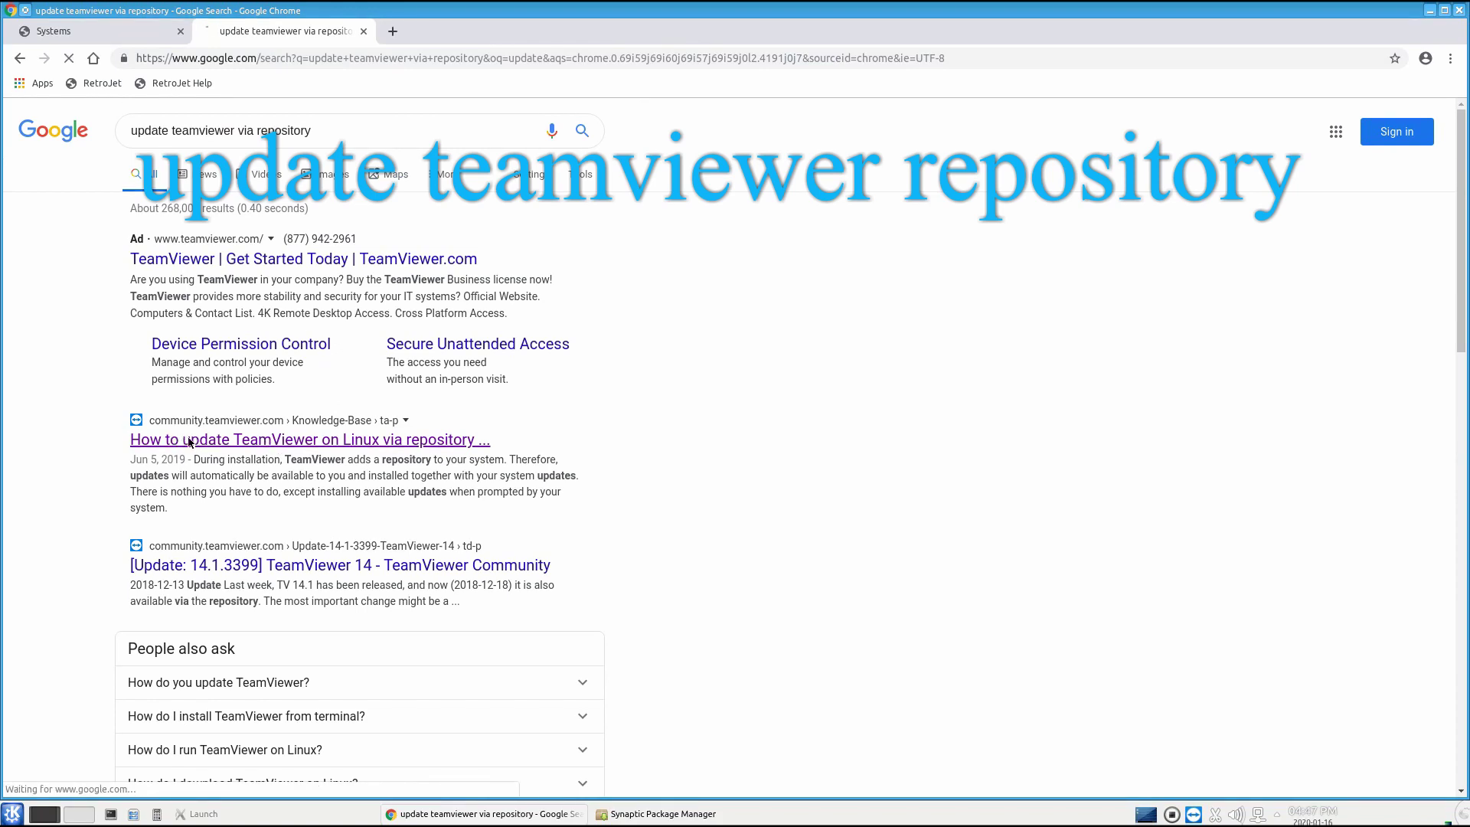
Copy the wget command that adds the repository signature key from the article's Technical background section, dismissing the survey request.
{"action": "scroll", "coordinate": [360, 475], "scroll_direction": "down", "scroll_amount": 2}
{"action": "scroll", "coordinate": [369, 487], "scroll_direction": "down", "scroll_amount": 7}
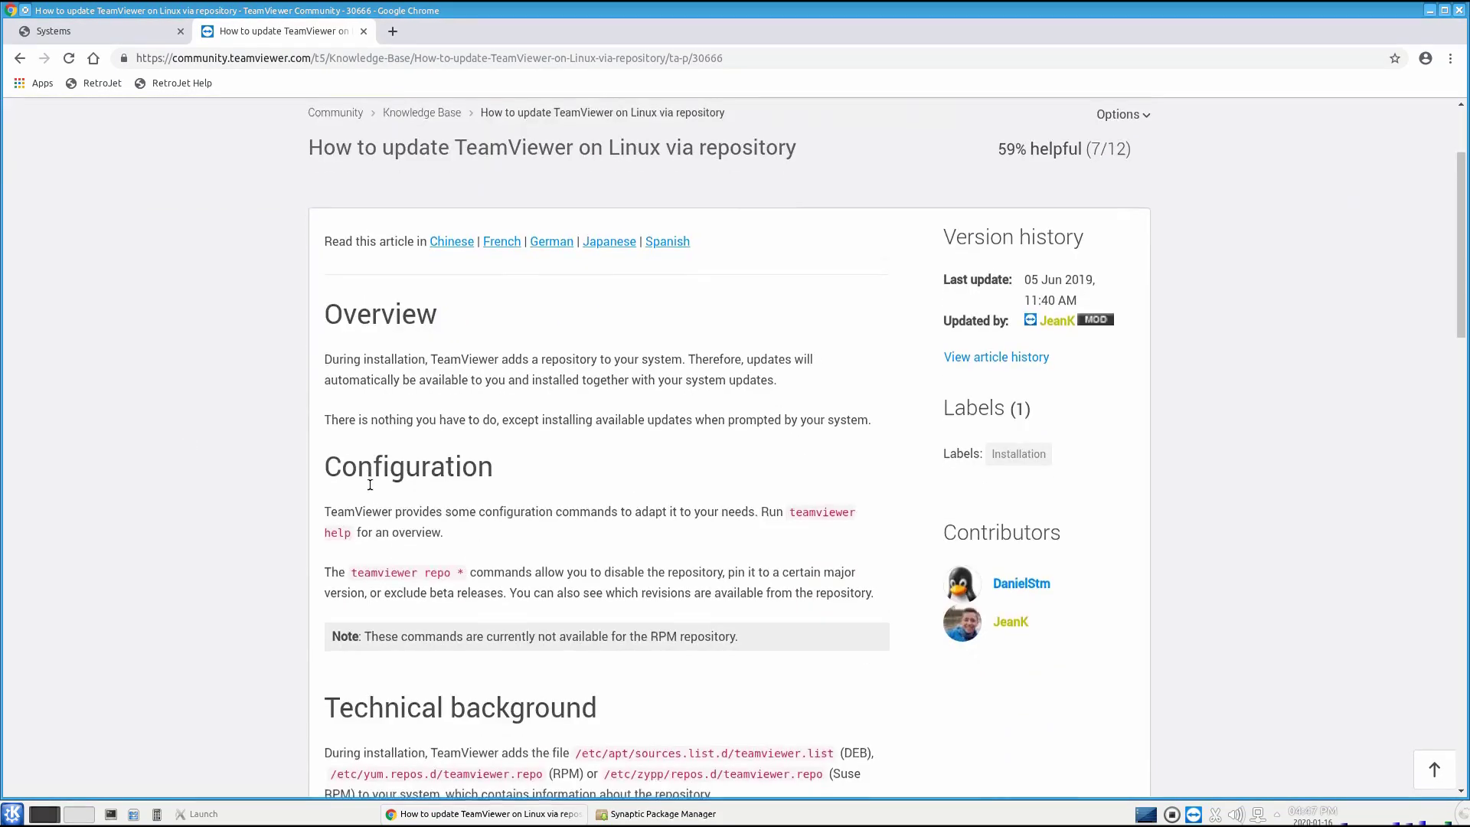
{"action": "scroll", "coordinate": [365, 479], "scroll_direction": "down", "scroll_amount": 2}
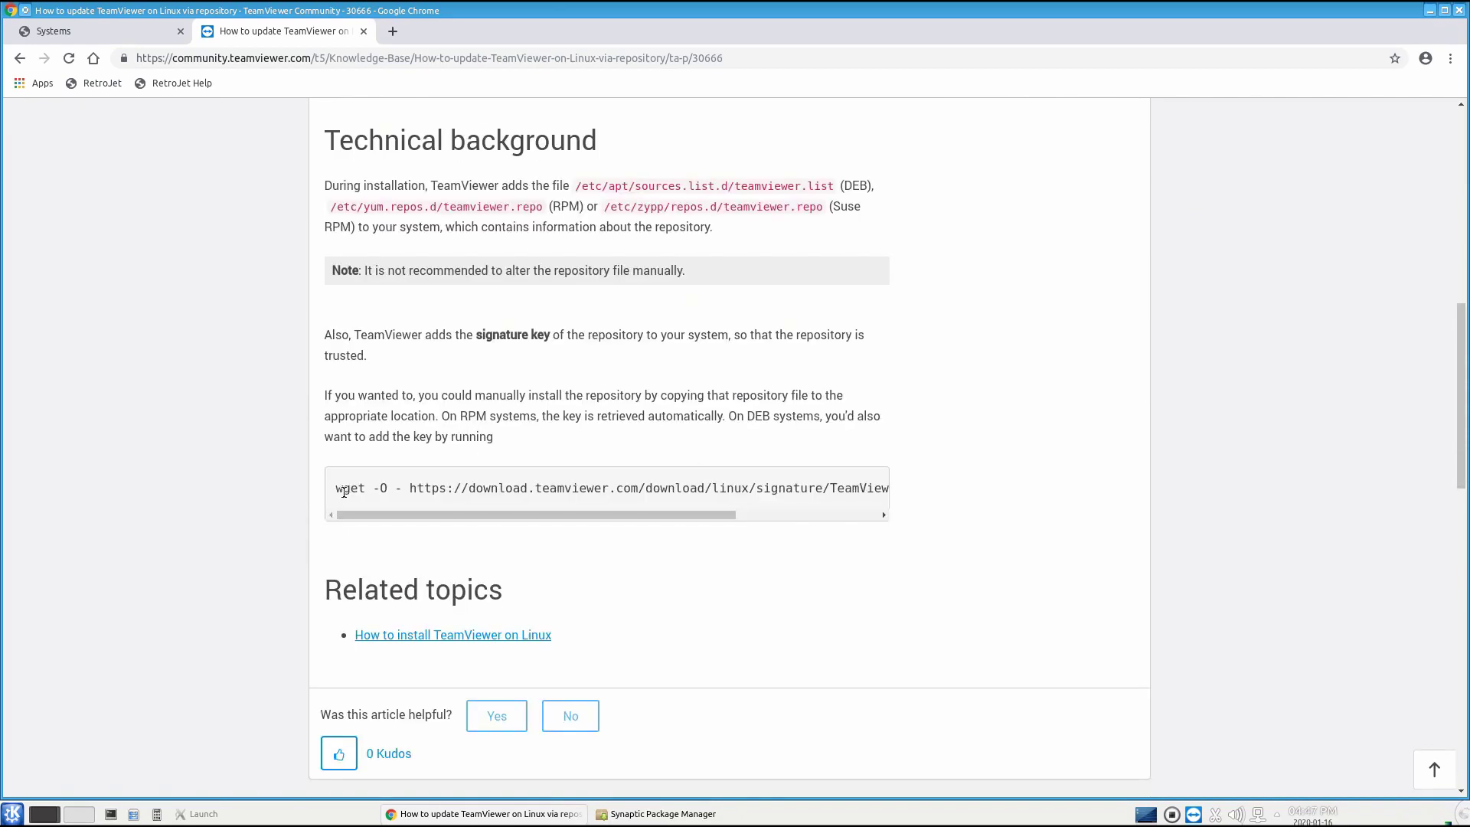
{"action": "triple_click", "coordinate": [341, 485]}
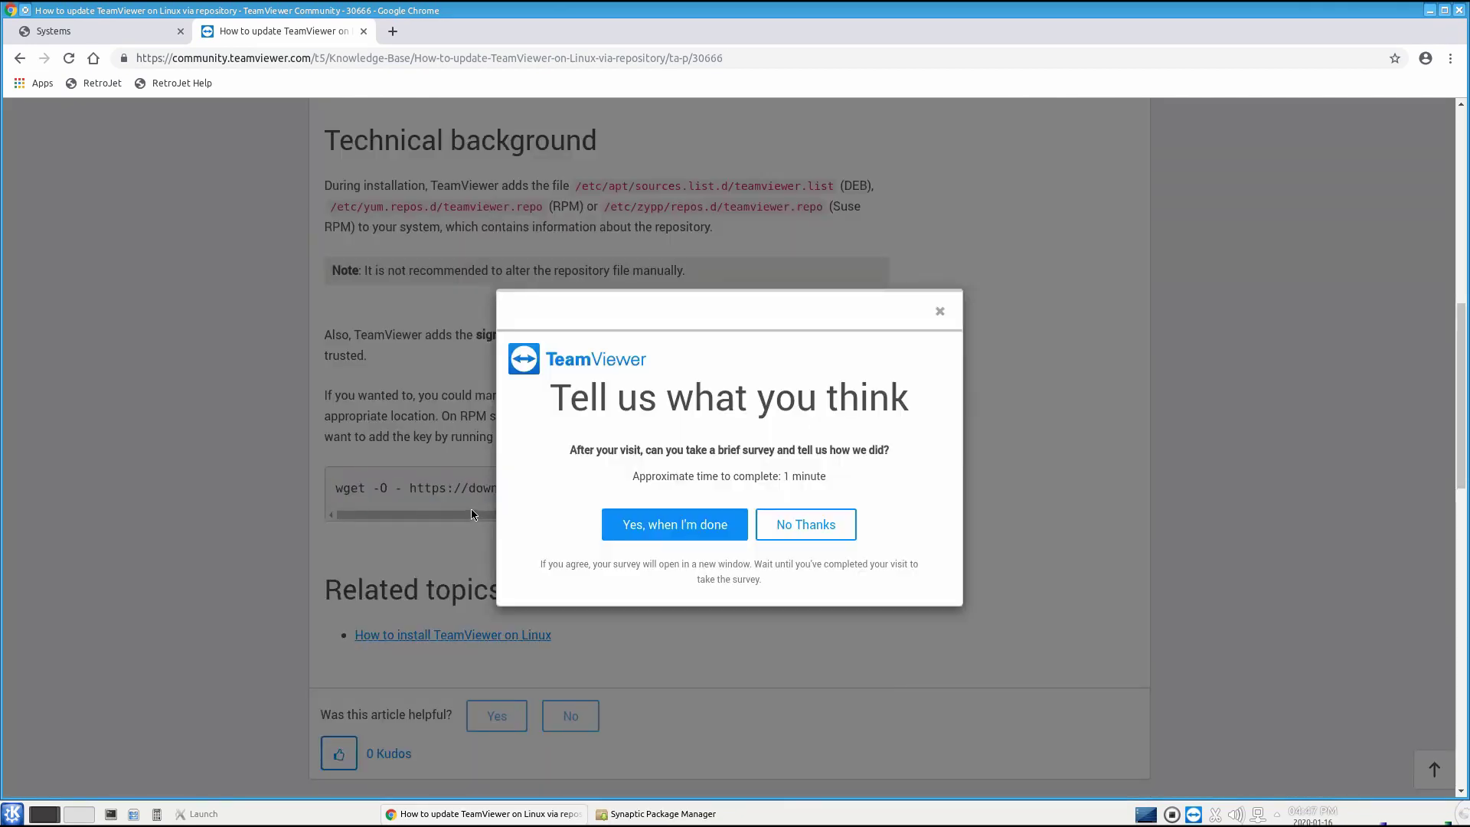
{"action": "left_click", "coordinate": [939, 310]}
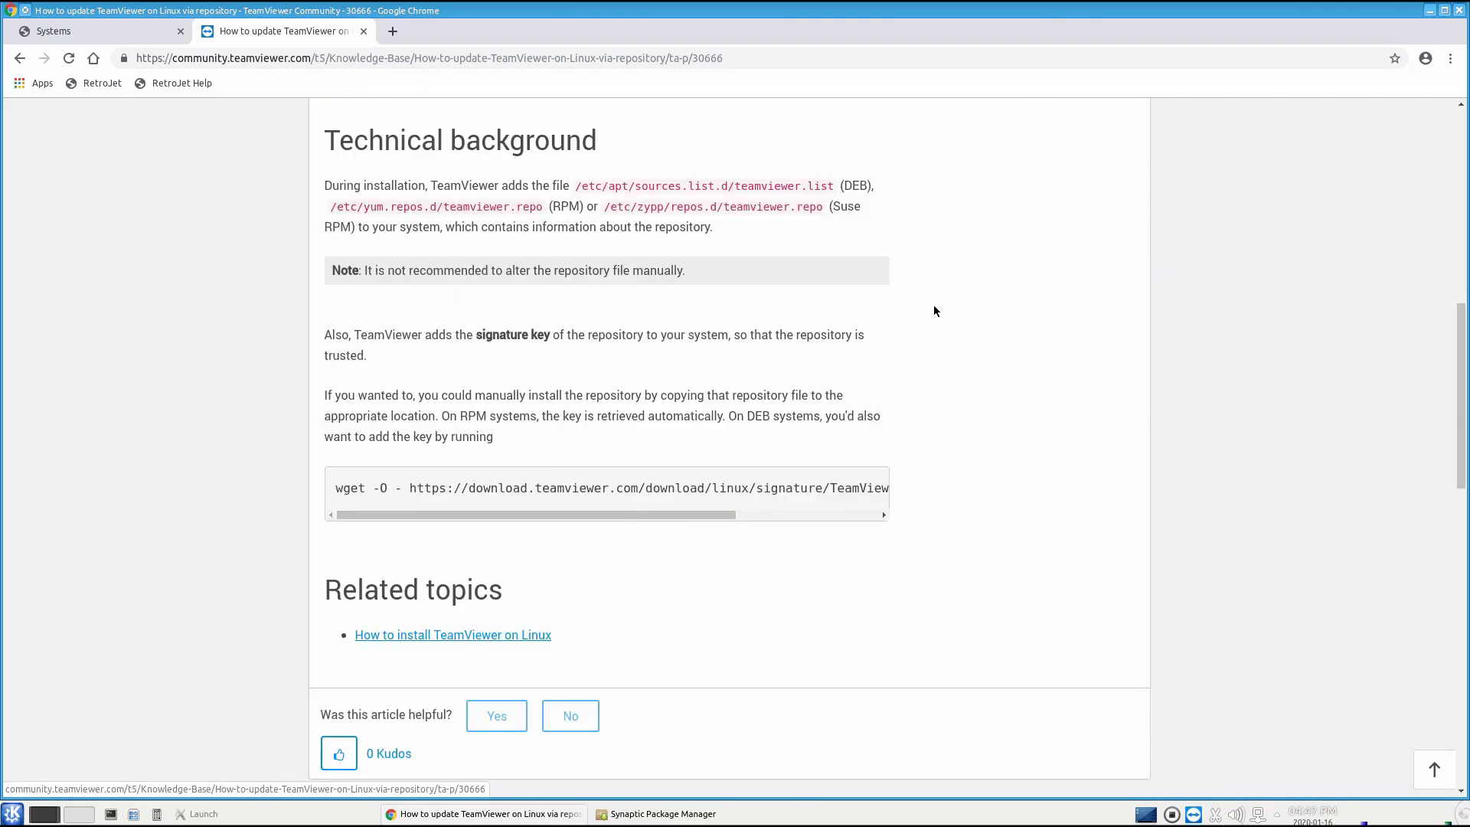
{"action": "left_click_drag", "start_coordinate": [675, 517], "coordinate": [489, 525]}
{"action": "triple_click", "coordinate": [476, 487]}
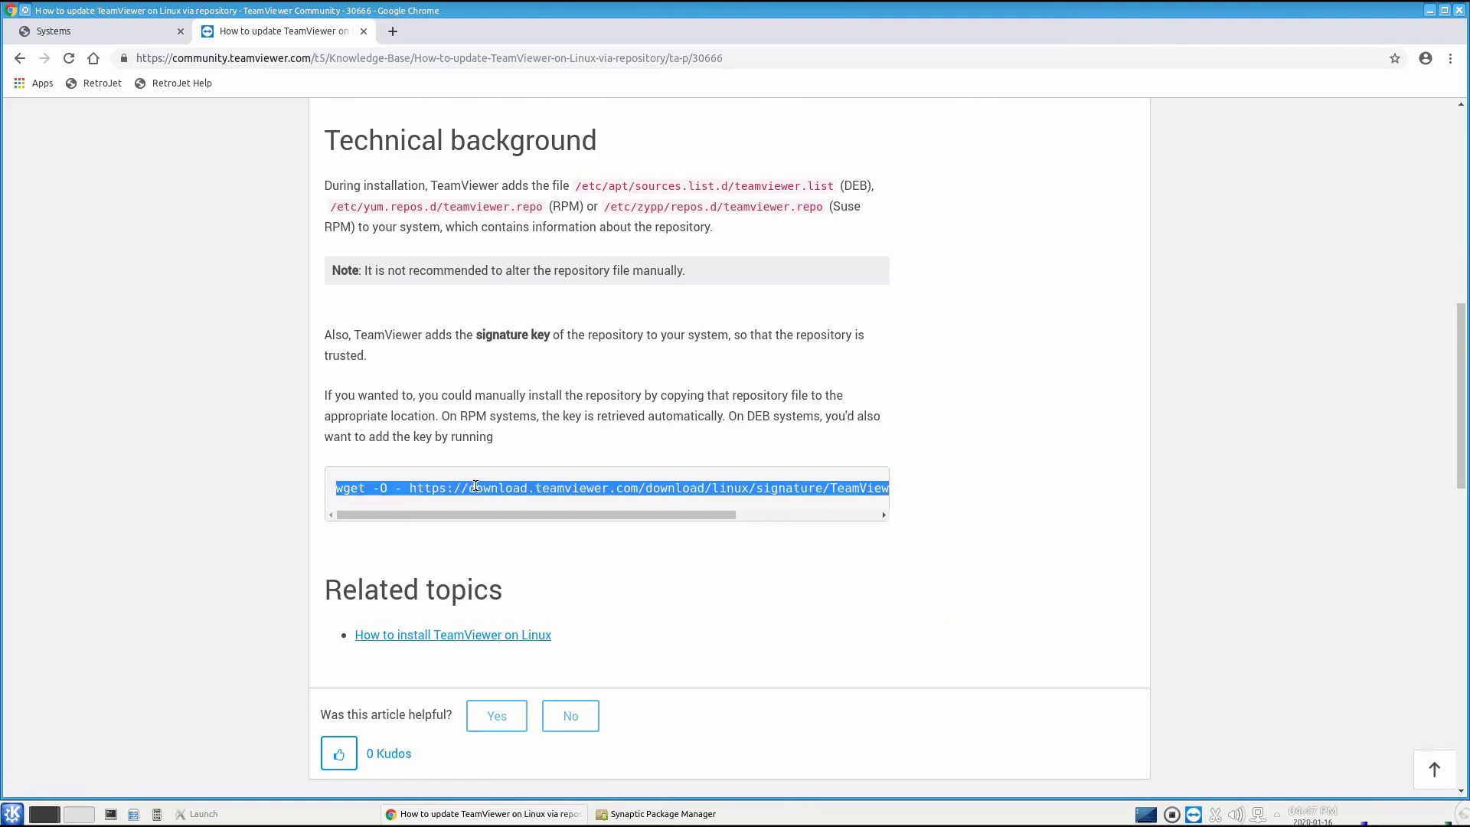
{"action": "right_click", "coordinate": [475, 487]}
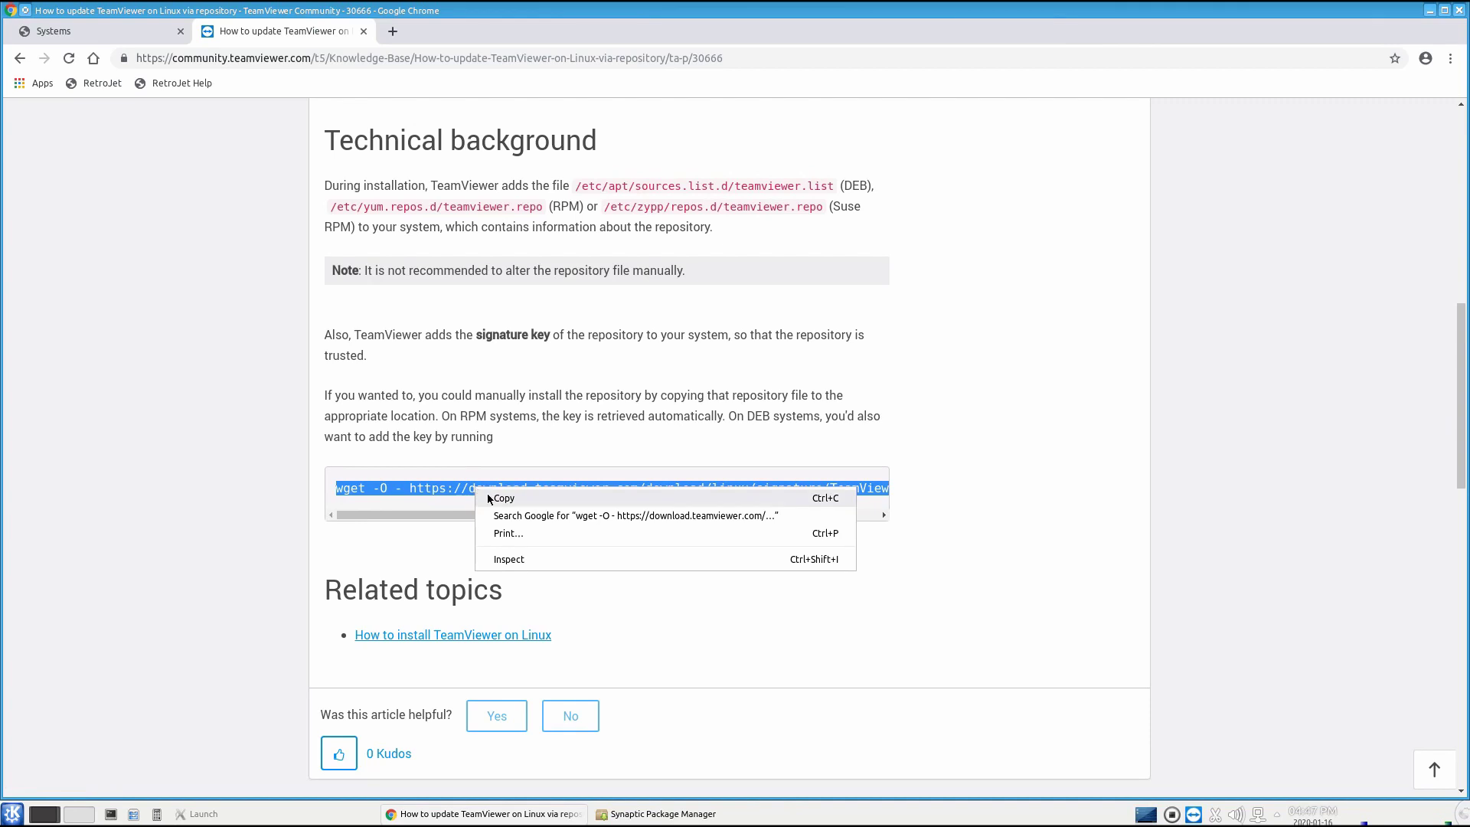
{"action": "left_click", "coordinate": [490, 494]}
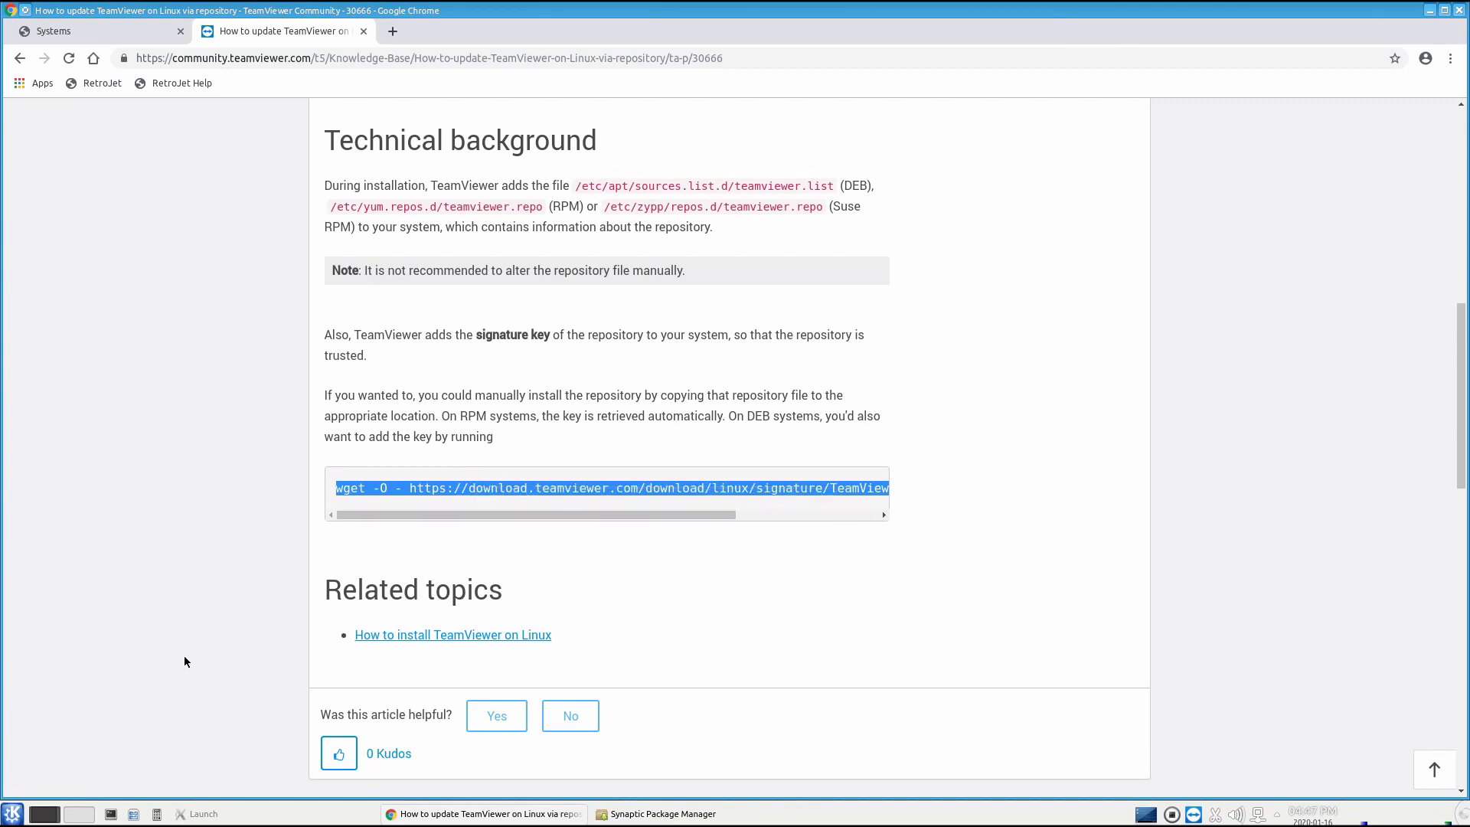
Open a Konsole terminal and try to run the copied wget command piped to apt-key add.
{"action": "left_click", "coordinate": [111, 815]}
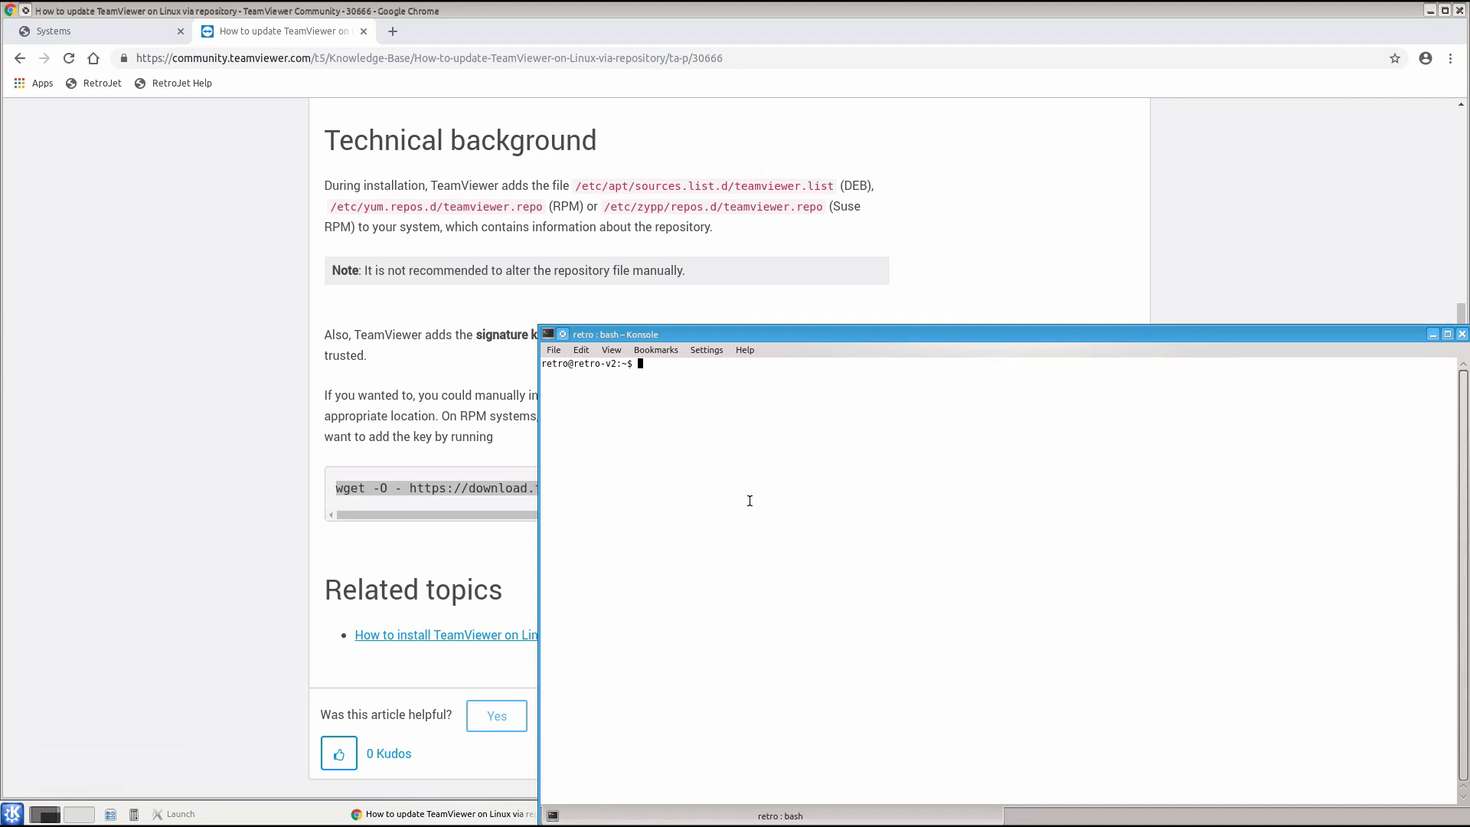
{"action": "right_click", "coordinate": [750, 501]}
{"action": "left_click", "coordinate": [765, 528]}
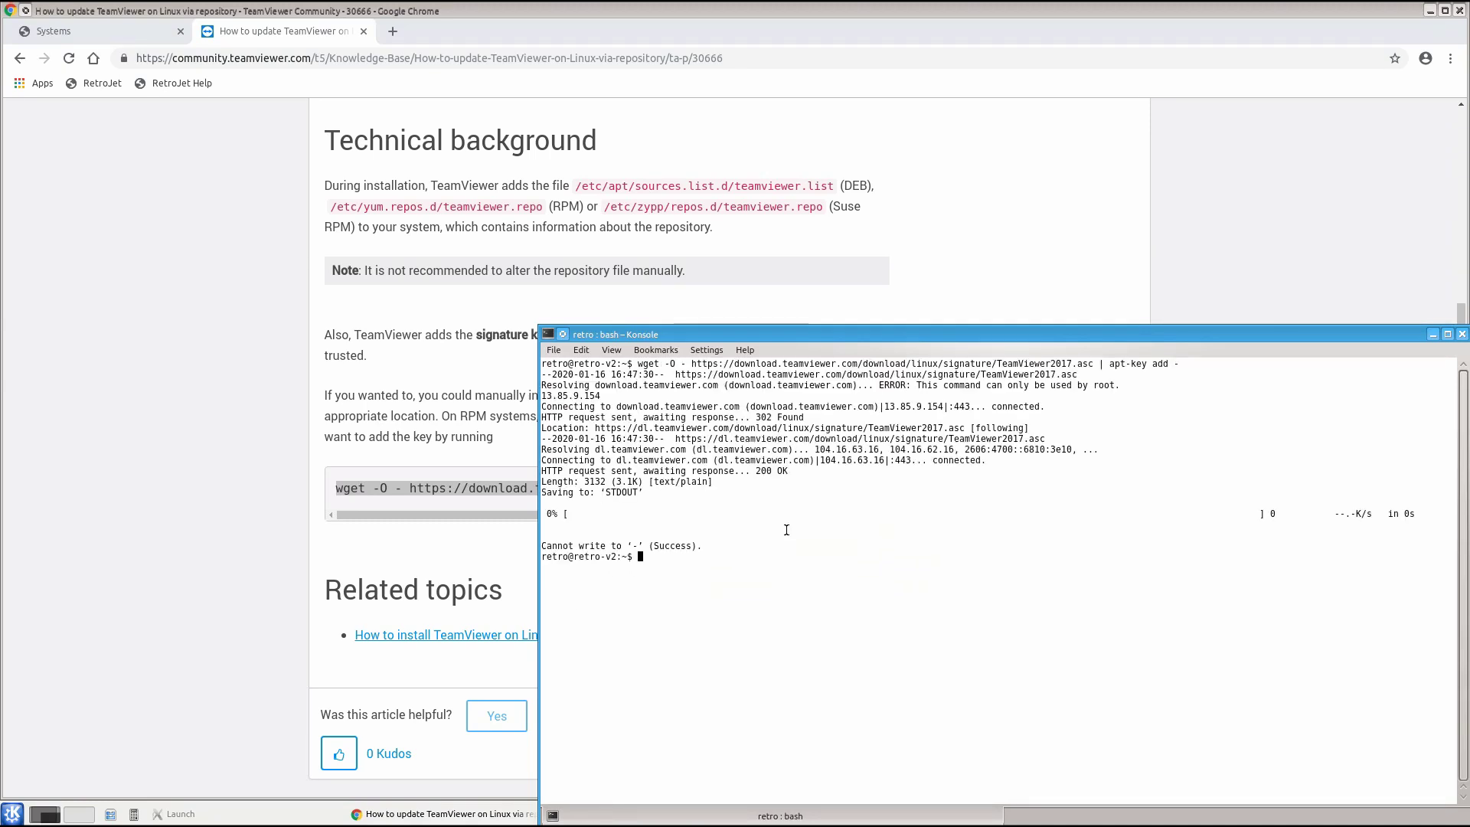
Rerun the wget command with sudo inserted before apt-key add, and enter the sudo password.
{"action": "key", "text": "Up"}
{"action": "key", "text": "Left"}
{"action": "key", "text": "Left"}
{"action": "key", "text": "Left"}
{"action": "key", "text": "Left"}
{"action": "key", "text": "Left"}
{"action": "key", "text": "Left"}
{"action": "key", "text": "Left"}
{"action": "key", "text": "Left"}
{"action": "key", "text": "Left"}
{"action": "key", "text": "Left"}
{"action": "key", "text": "Left"}
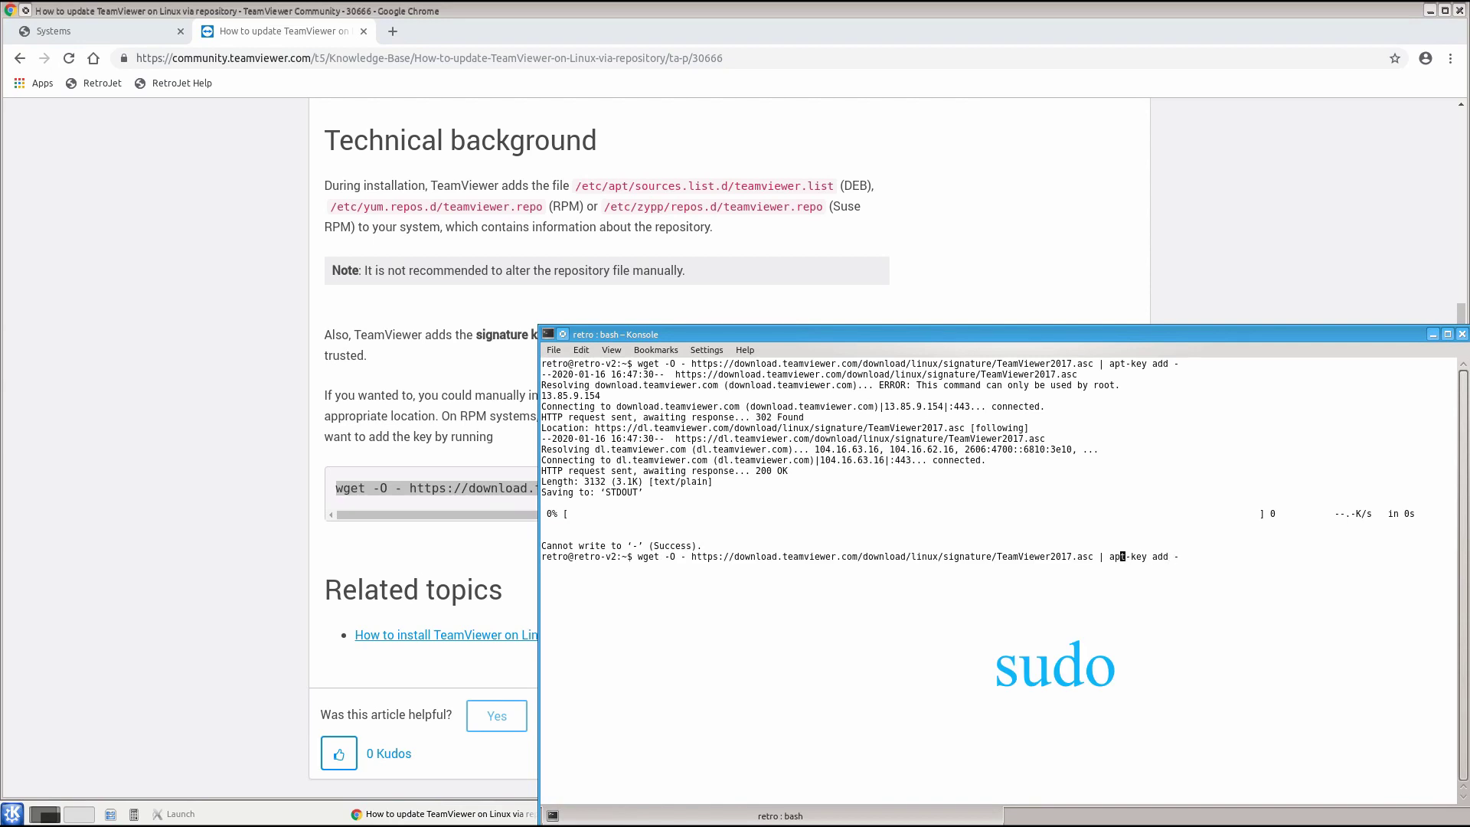
{"action": "key", "text": "Left"}
{"action": "key", "text": "Left"}
{"action": "type", "text": "sudo"}
{"action": "key", "text": "Return"}
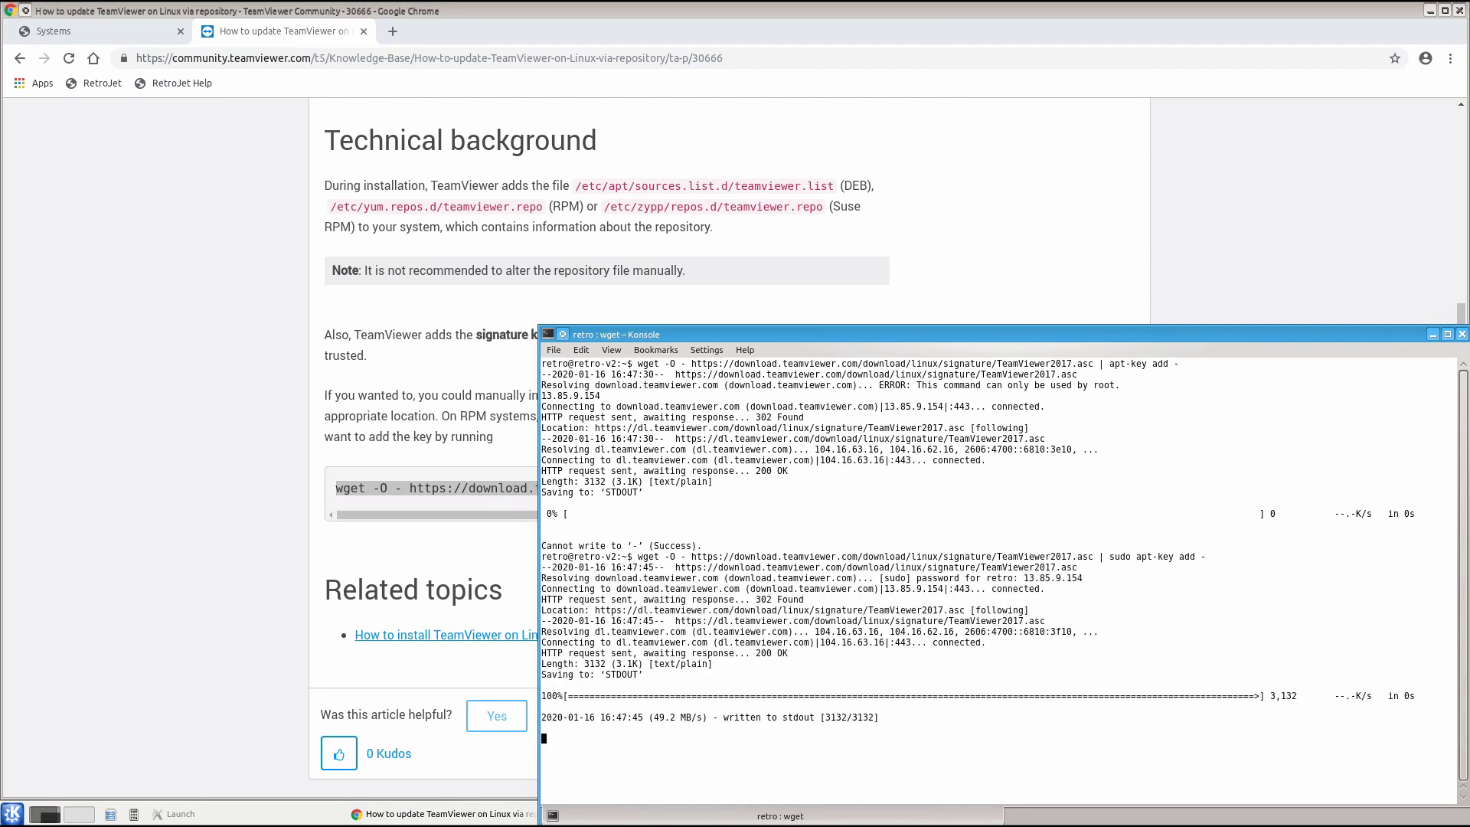
{"action": "key", "text": "Return"}
Return to Synaptic, reload the package information, and filter the package list by teamviewer.
{"action": "left_click", "coordinate": [563, 12]}
{"action": "middle_click", "coordinate": [560, 12]}
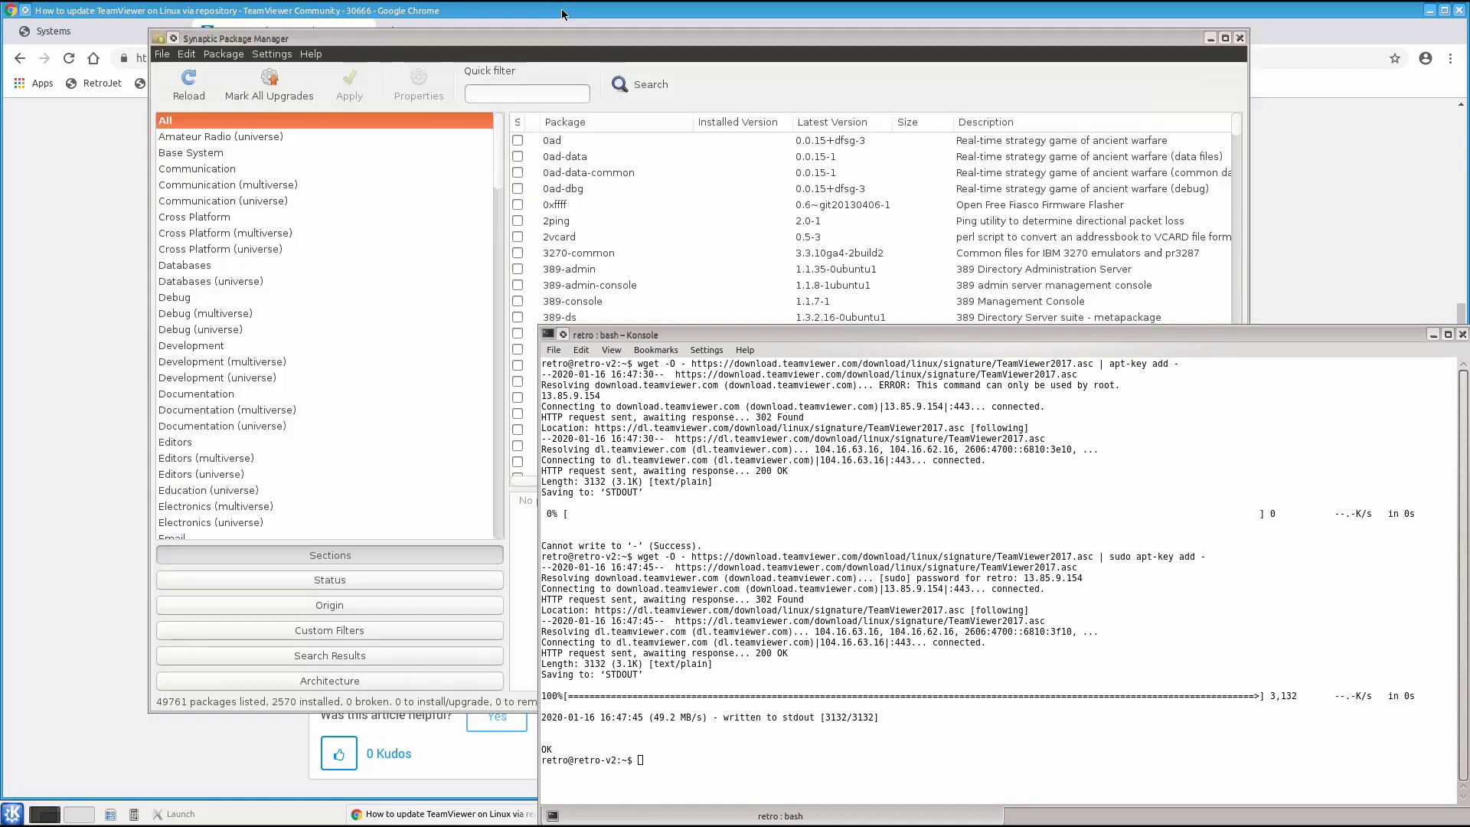
{"action": "left_click", "coordinate": [174, 93]}
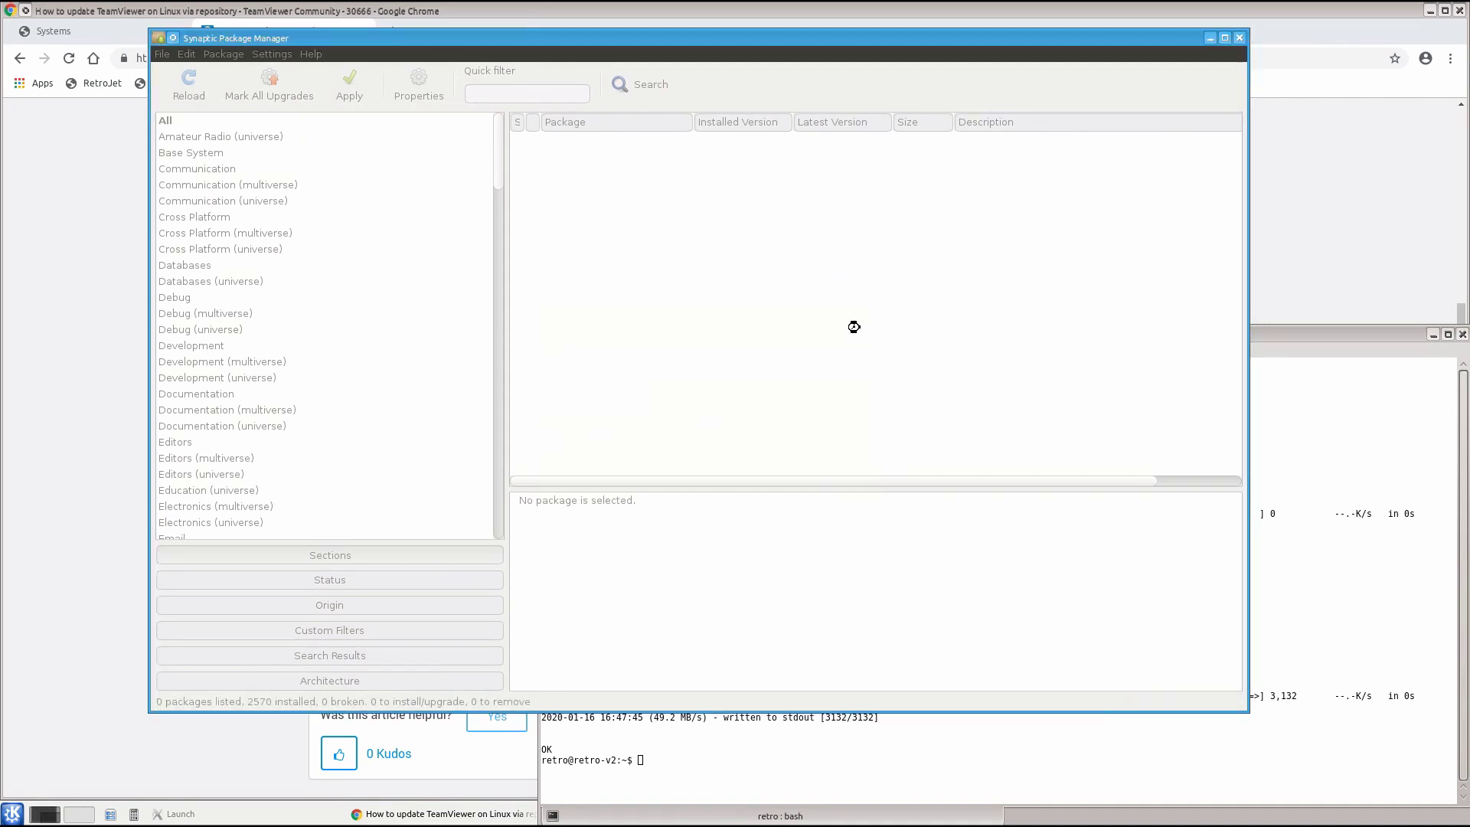
{"action": "left_click", "coordinate": [499, 94]}
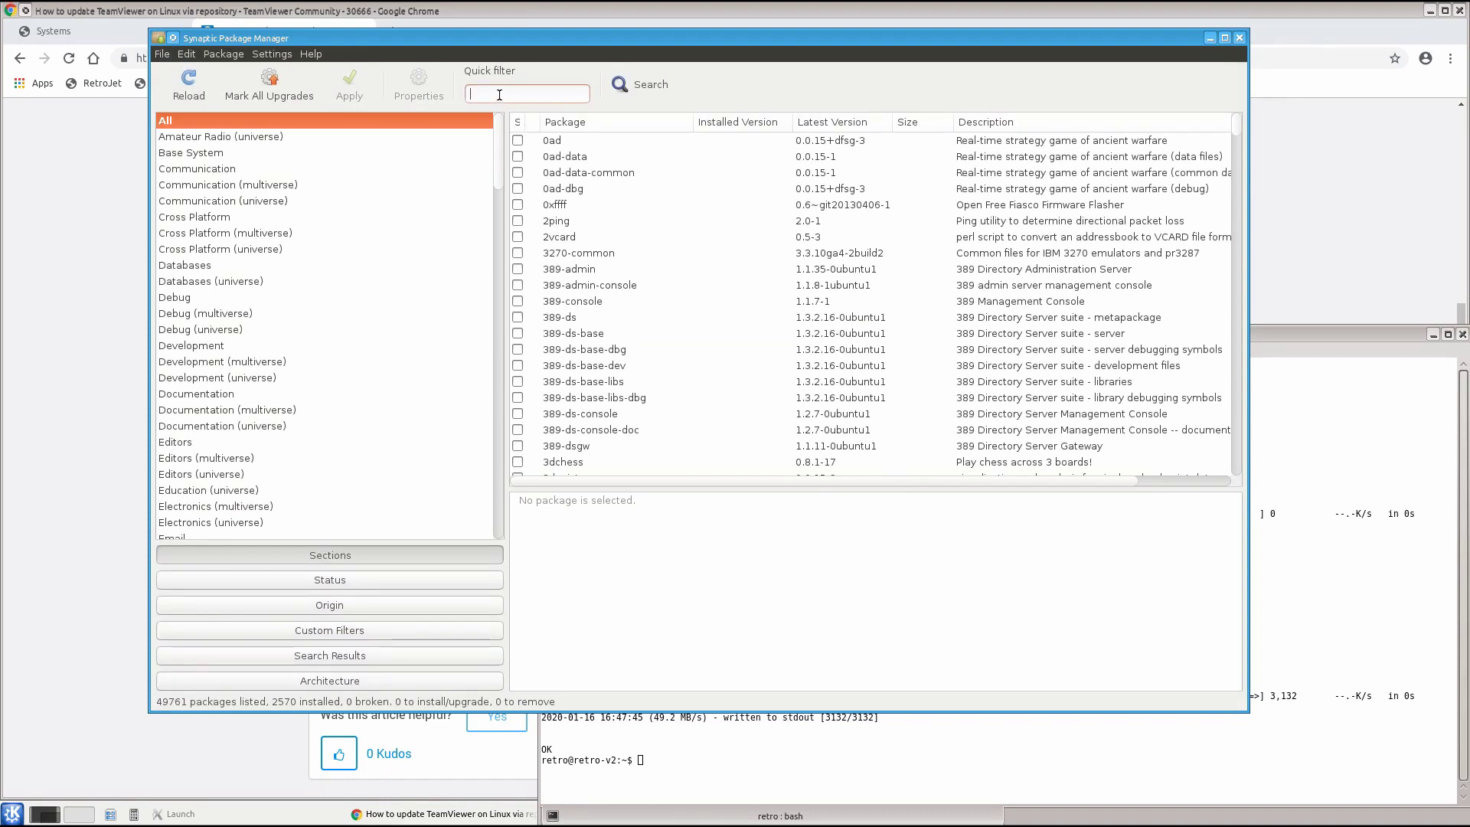
{"action": "type", "text": "teamviewer"}
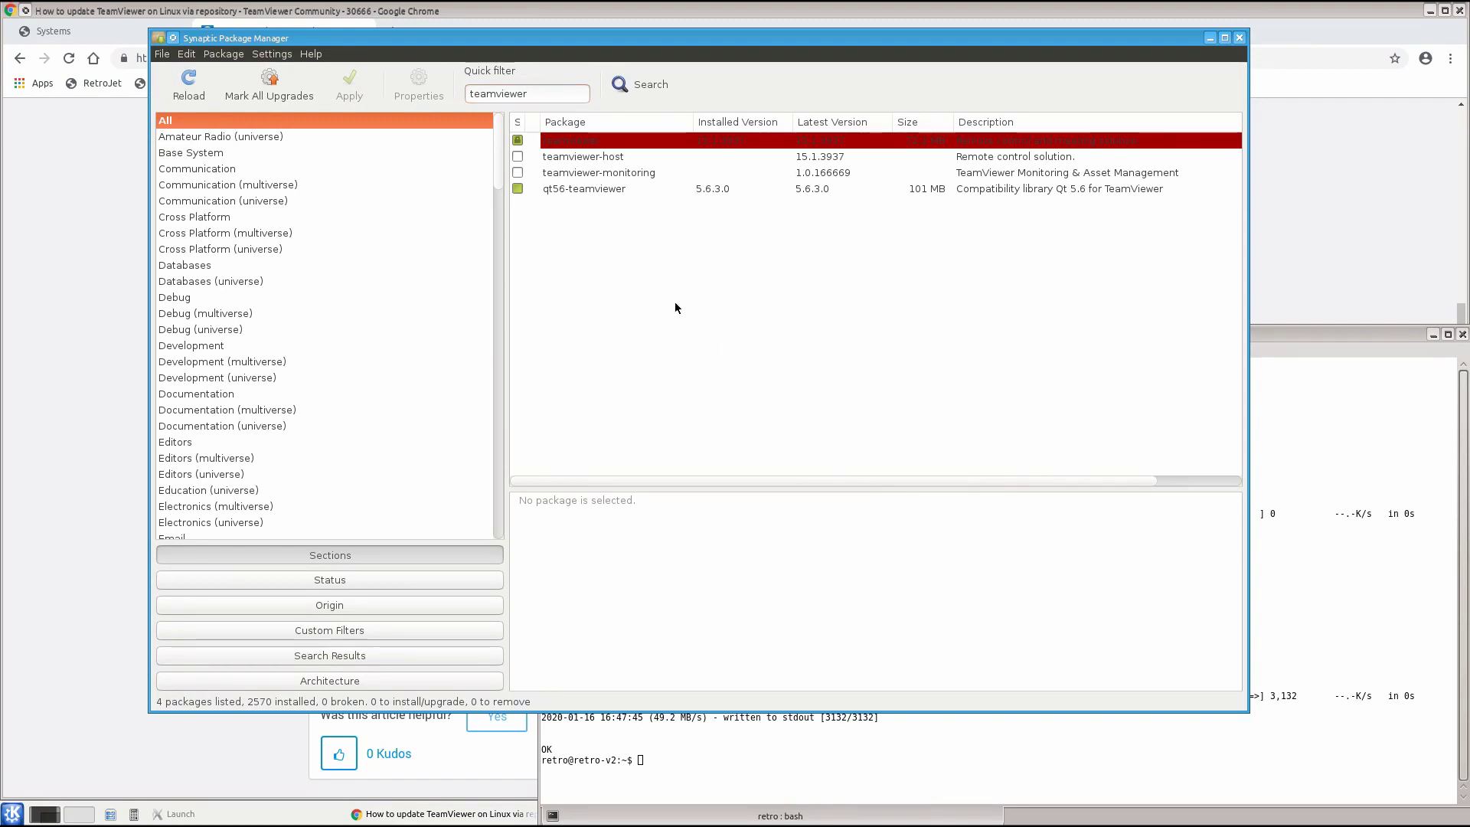
{"action": "left_click", "coordinate": [987, 764]}
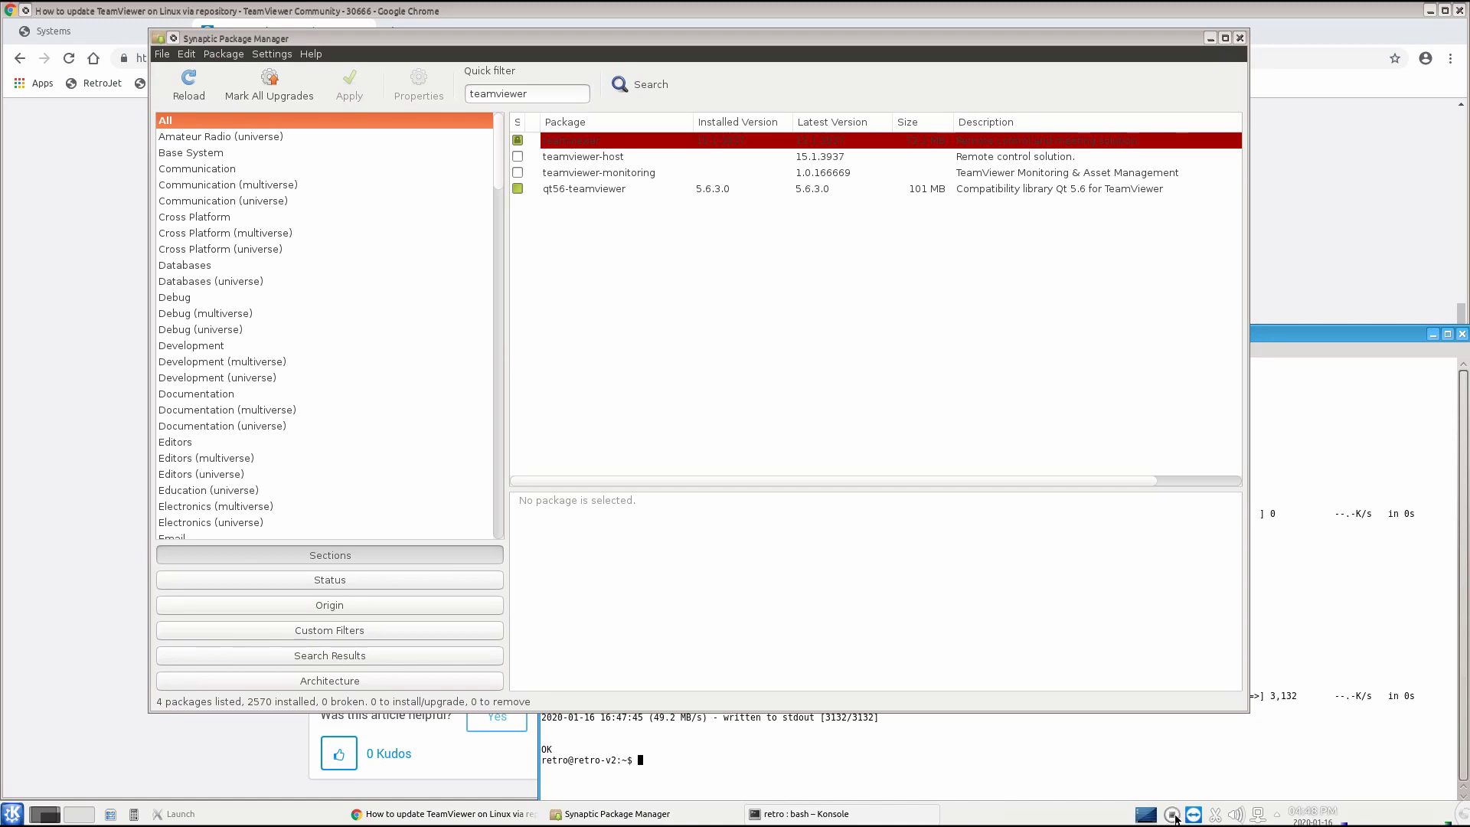